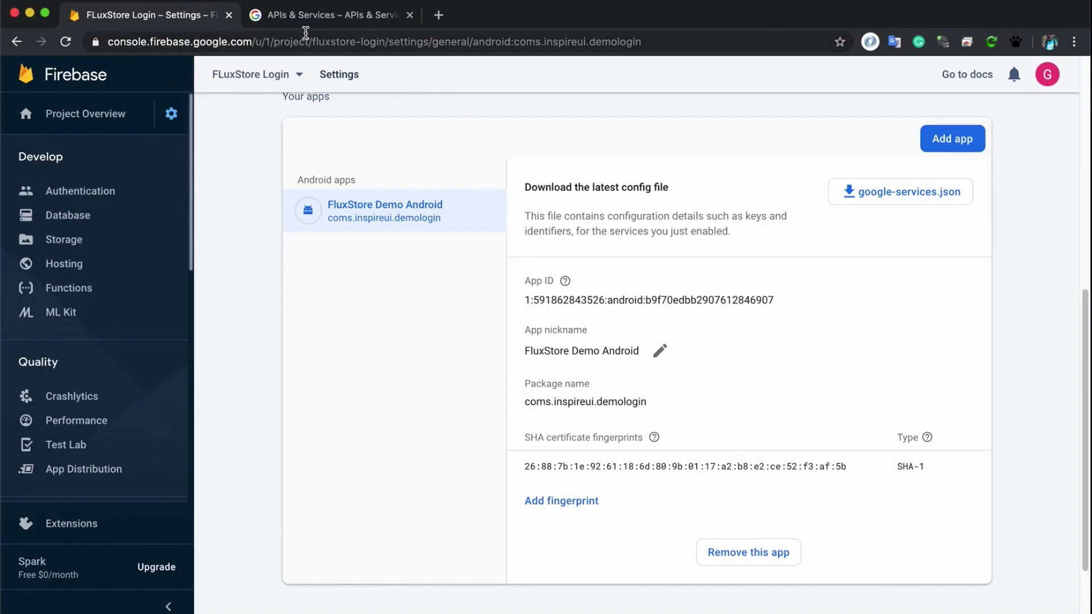
Switch to the Google APIs console and select the FLuxStore Login project from the list of all projects
click(310, 17)
drag(109, 43, 265, 44)
click(182, 116)
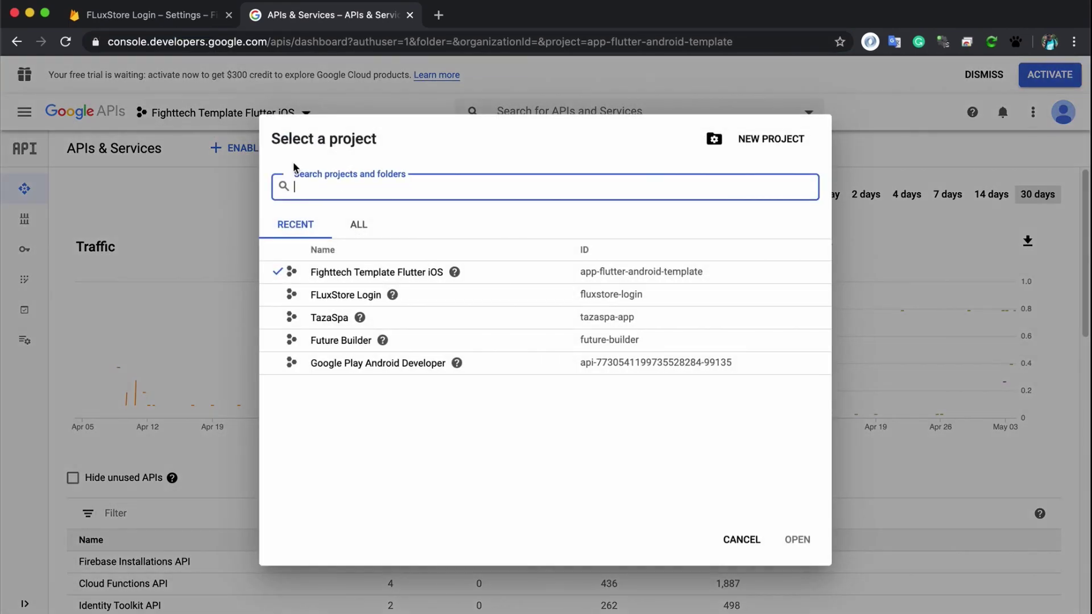
click(378, 235)
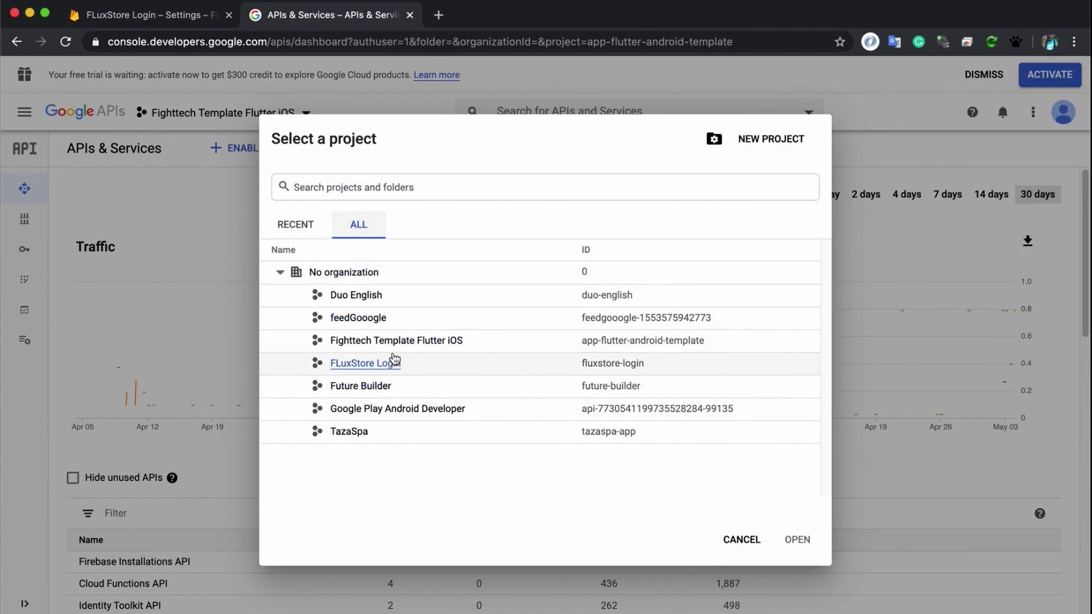
click(389, 365)
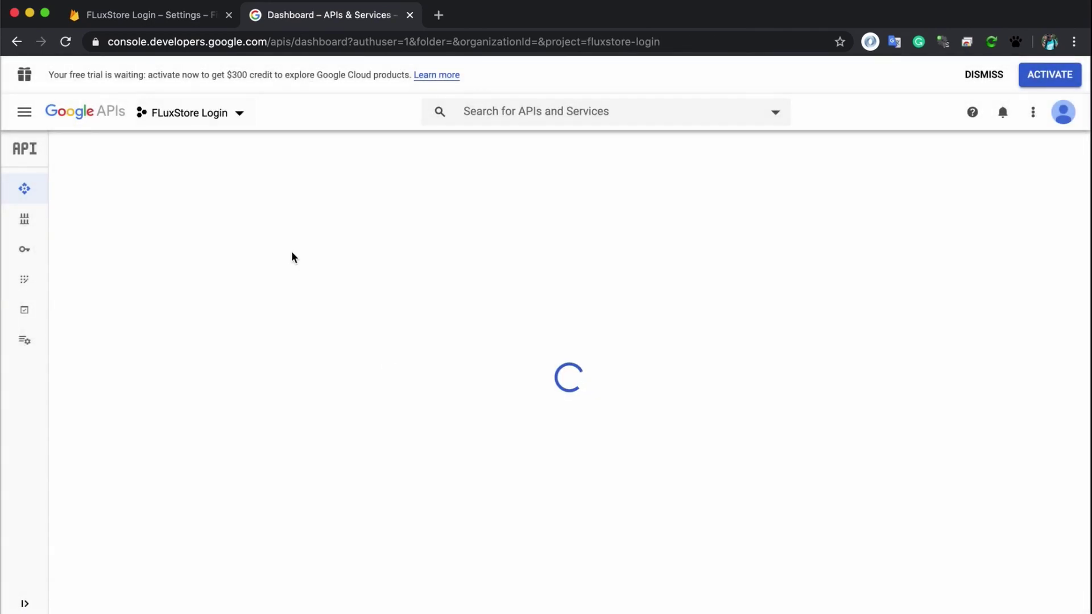
Open the OAuth consent screen page and create a consent screen for external users
mouse_move(29, 257)
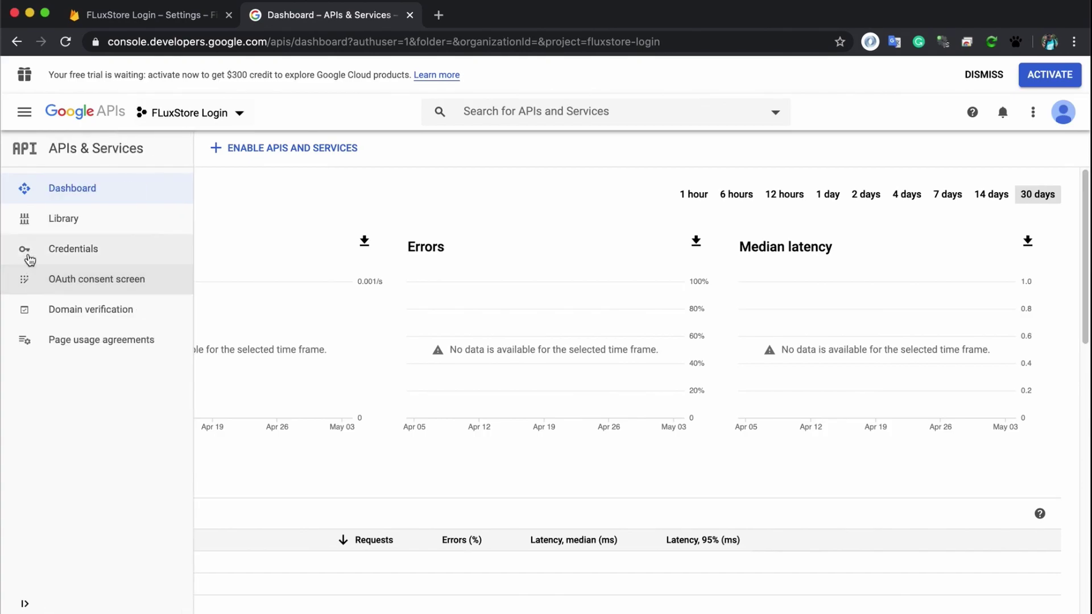
click(137, 284)
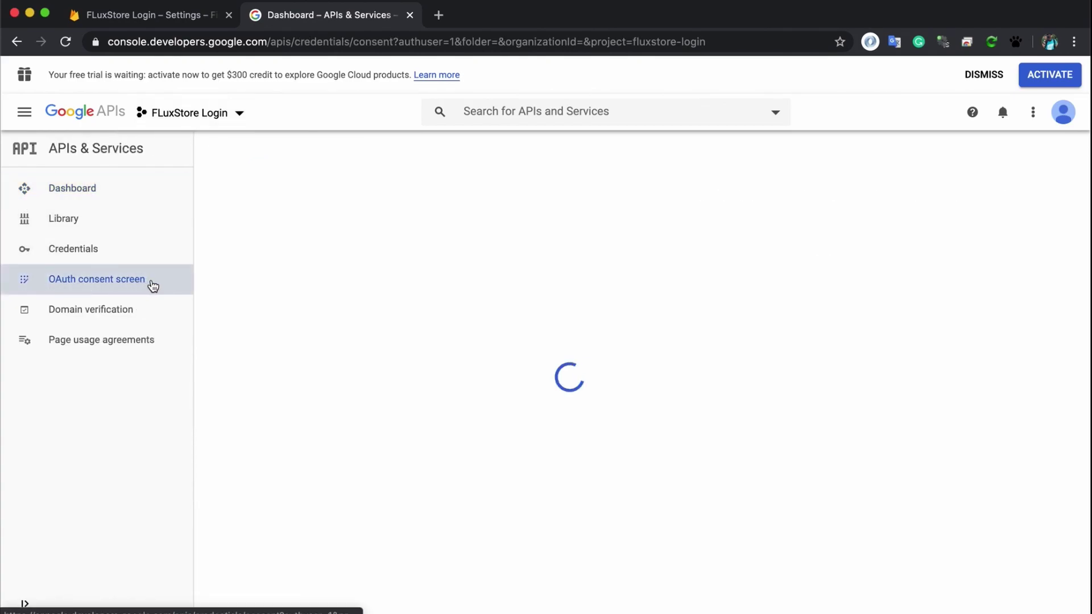
click(98, 335)
click(95, 413)
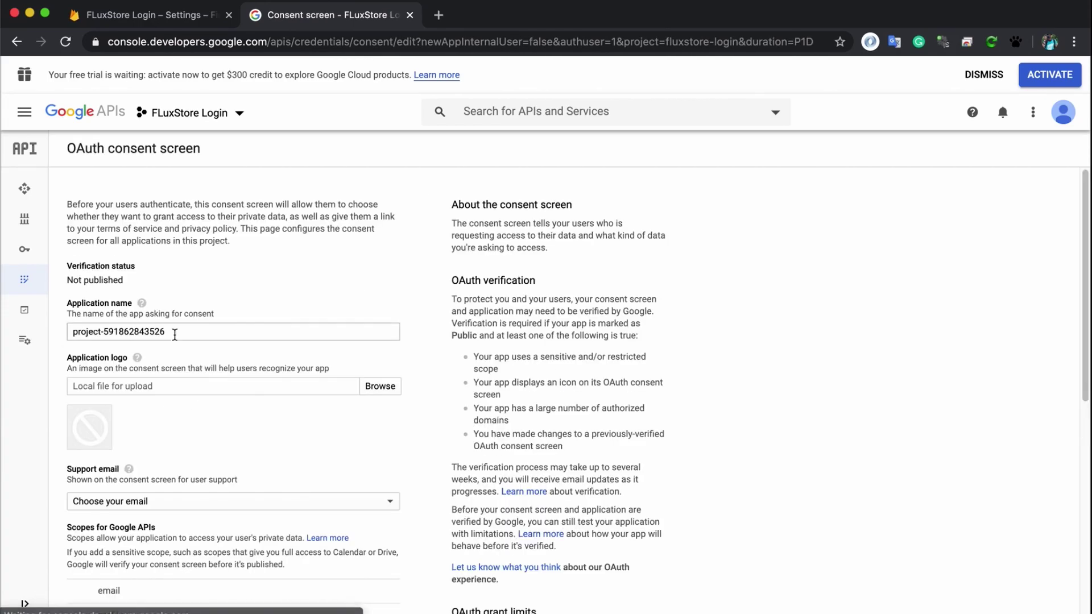
Upload app_icon.png from the flutter-mstore/assets/images folder as the application logo
click(380, 386)
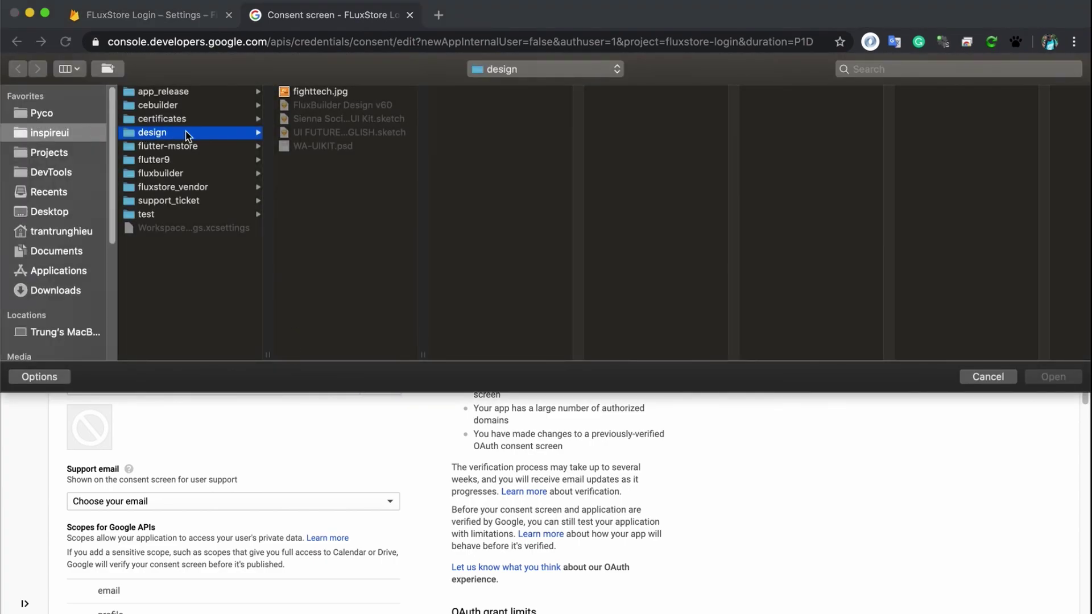
click(180, 119)
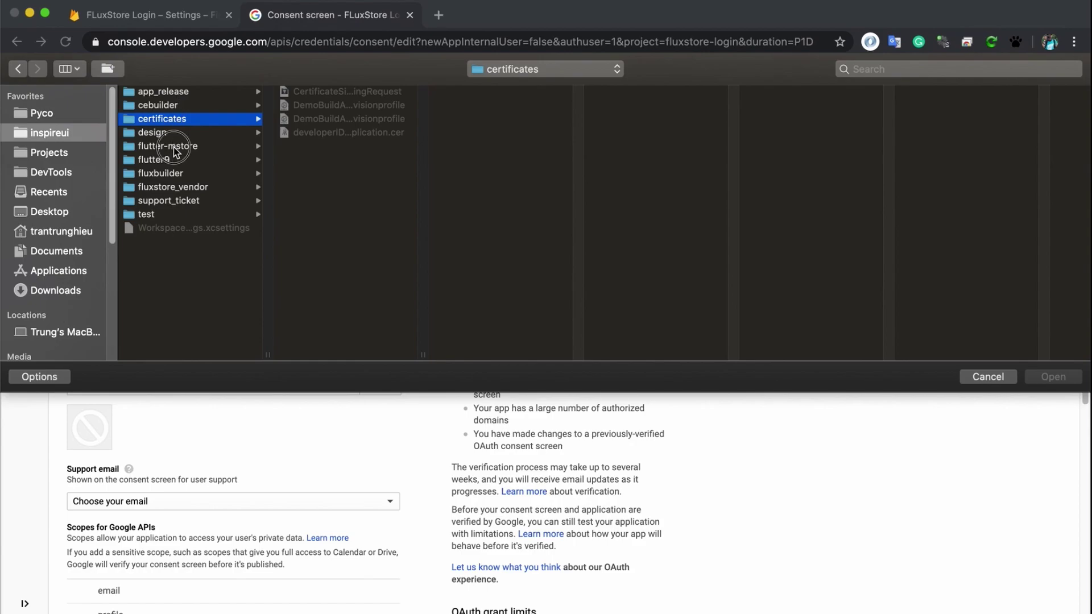
click(173, 146)
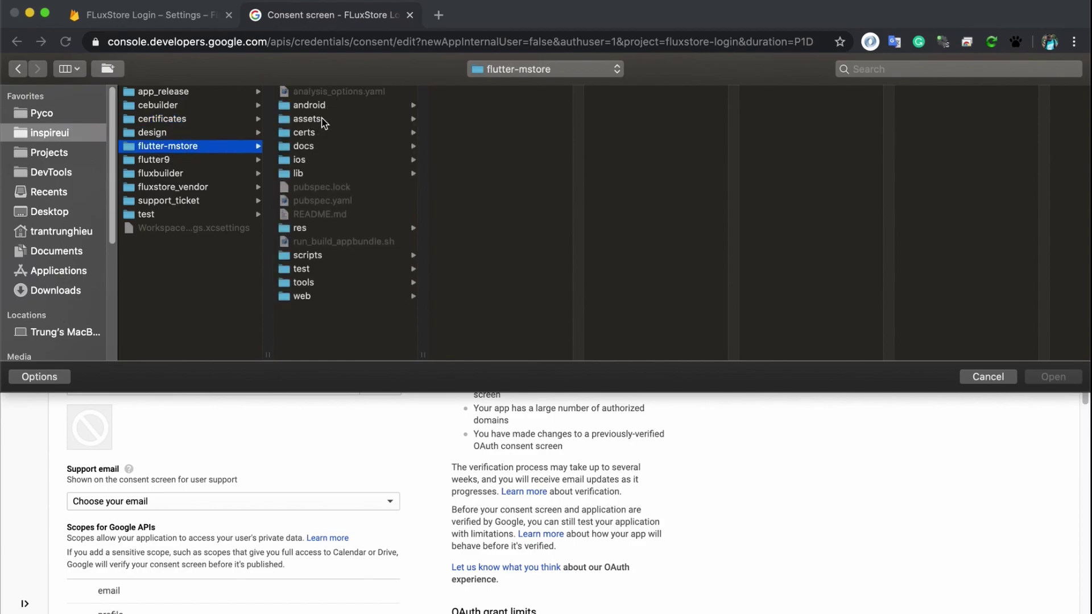
click(322, 121)
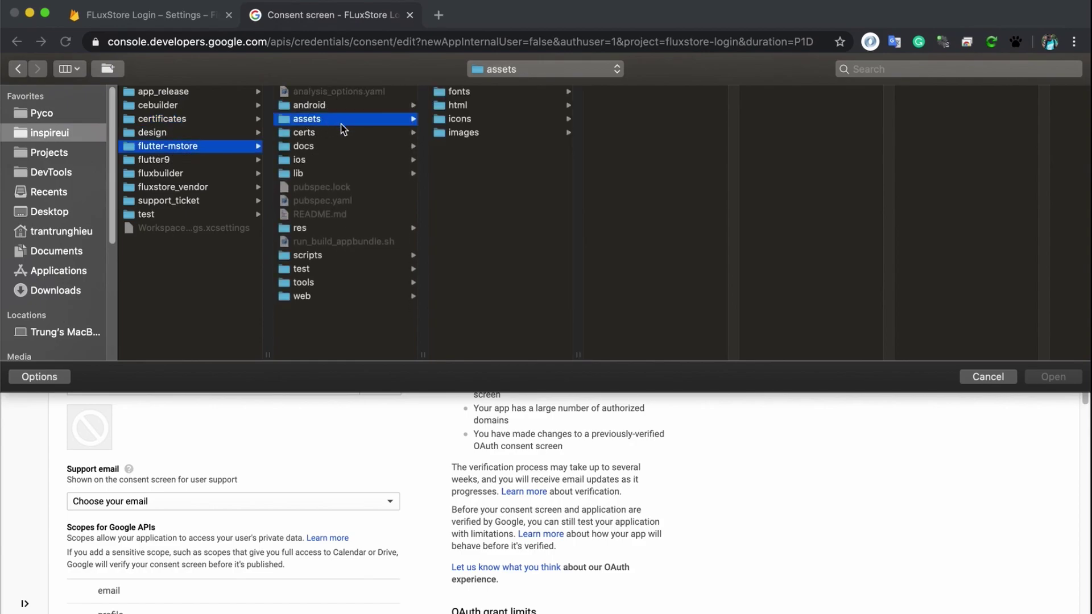
click(484, 122)
click(487, 133)
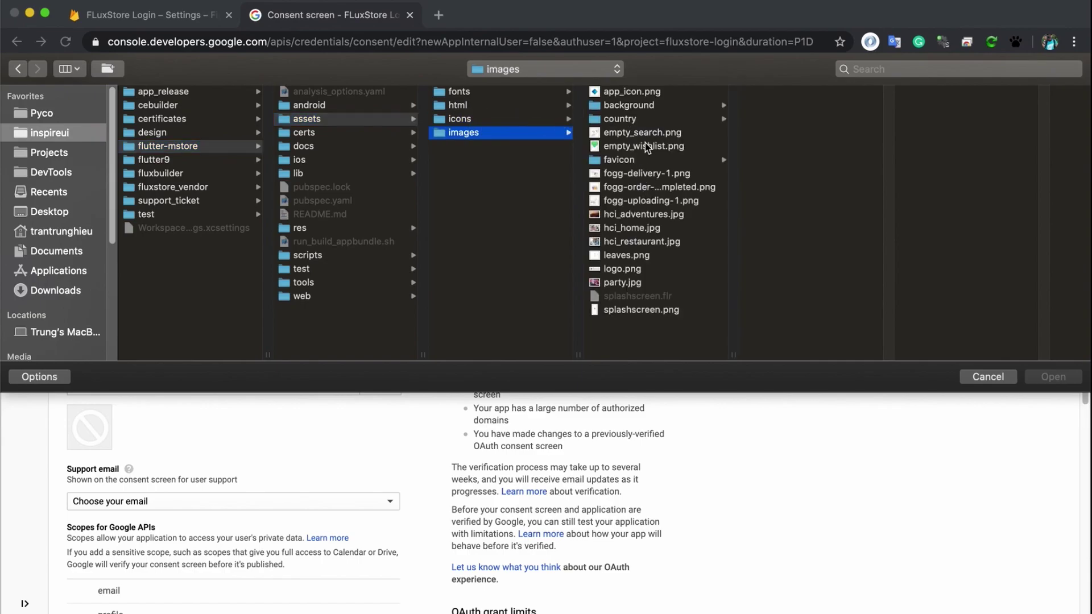
double_click(631, 92)
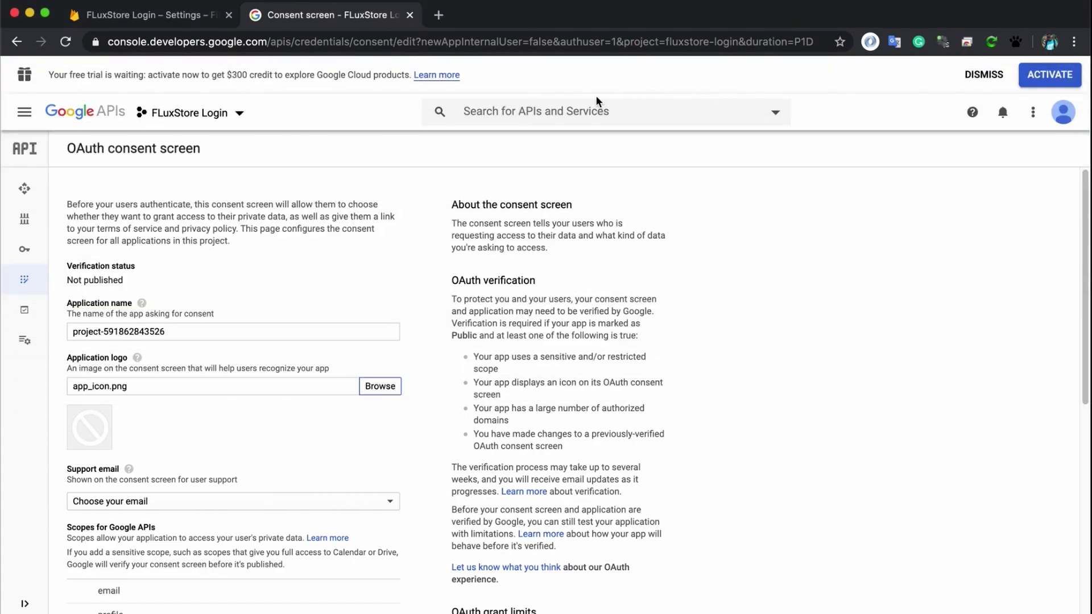
Choose the account's e-mail address as the support email on the consent screen
scroll(238, 463, down, 2)
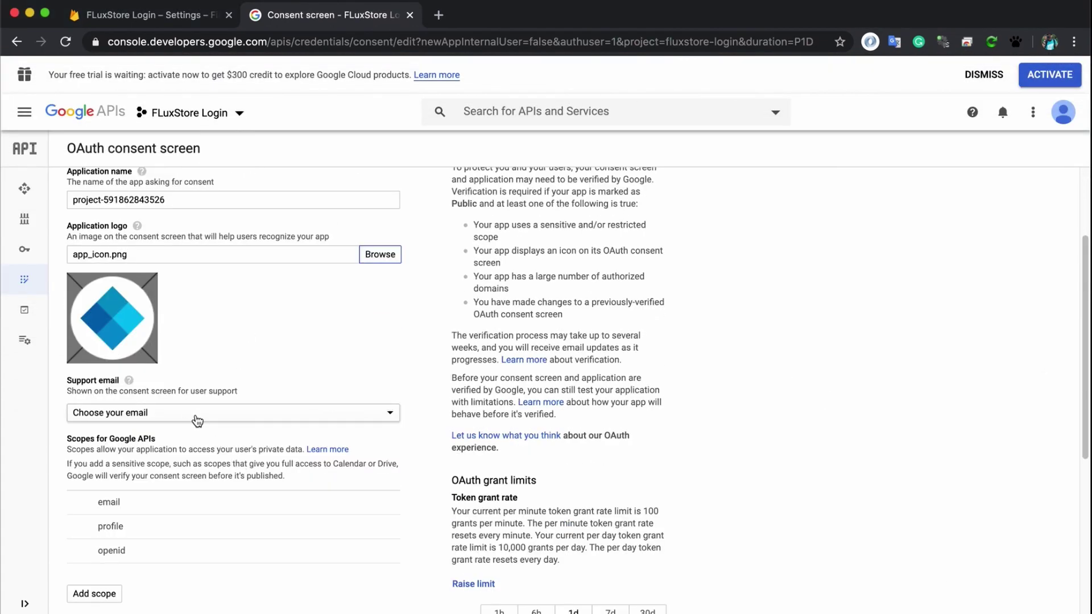
scroll(195, 419, down, 3)
click(218, 270)
click(216, 278)
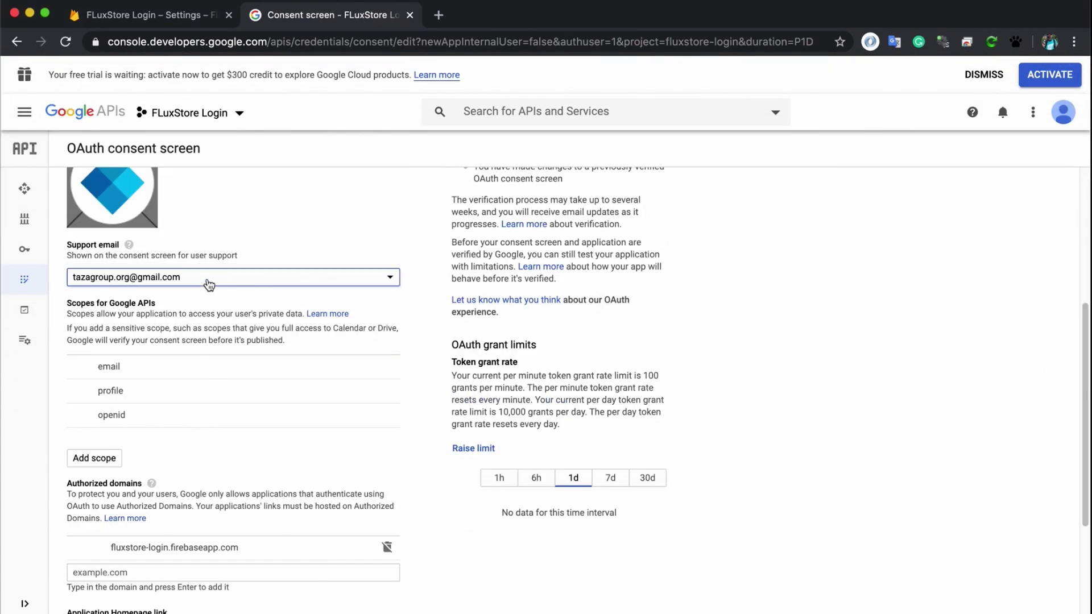
scroll(220, 387, down, 2)
scroll(215, 392, down, 5)
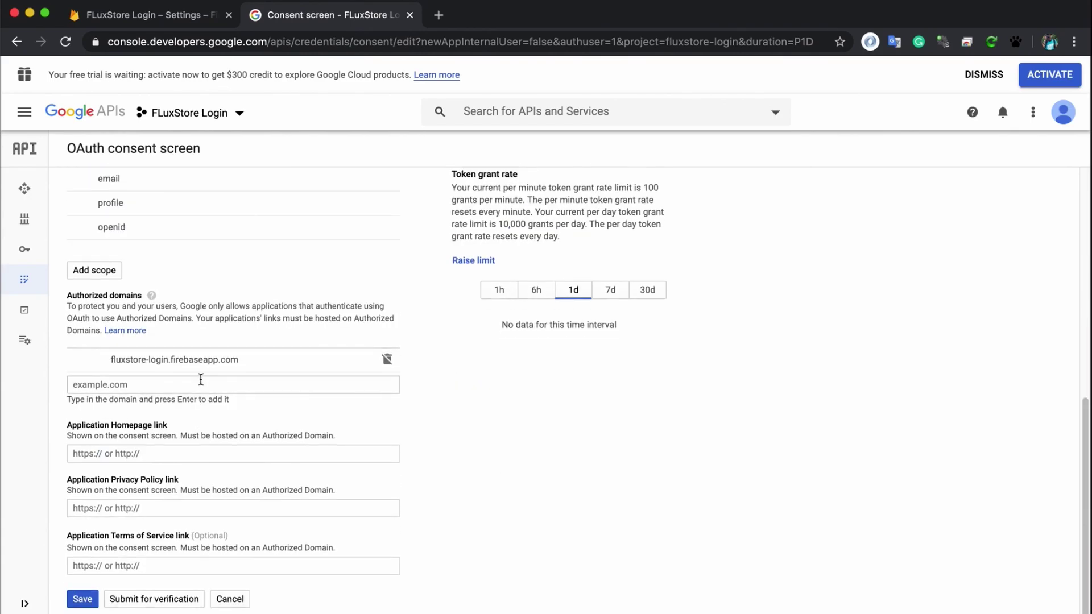
drag(249, 359, 109, 360)
key(super+c)
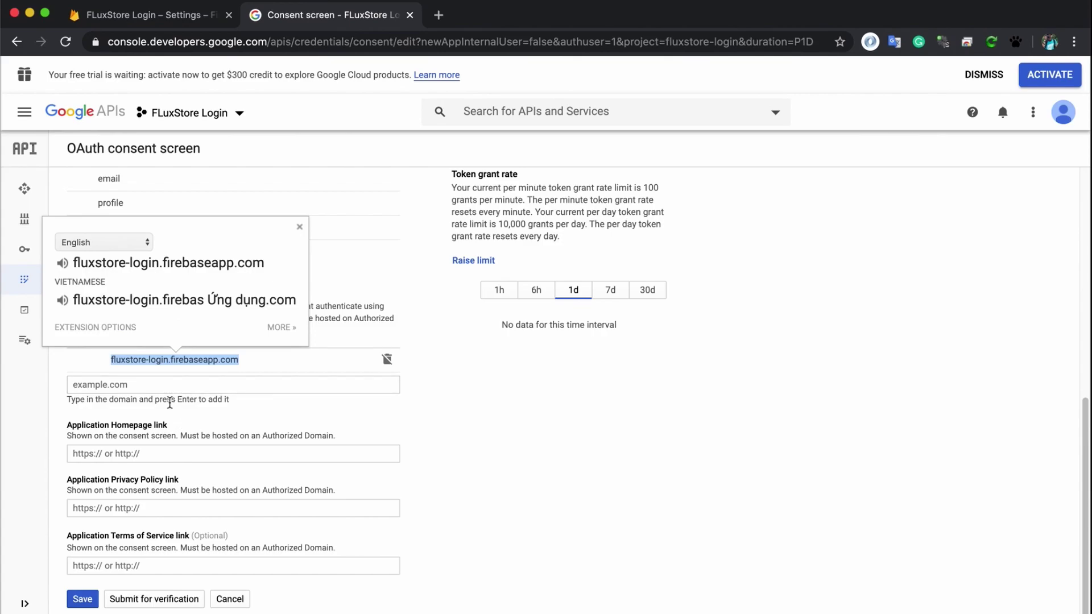
click(161, 453)
text(htt)
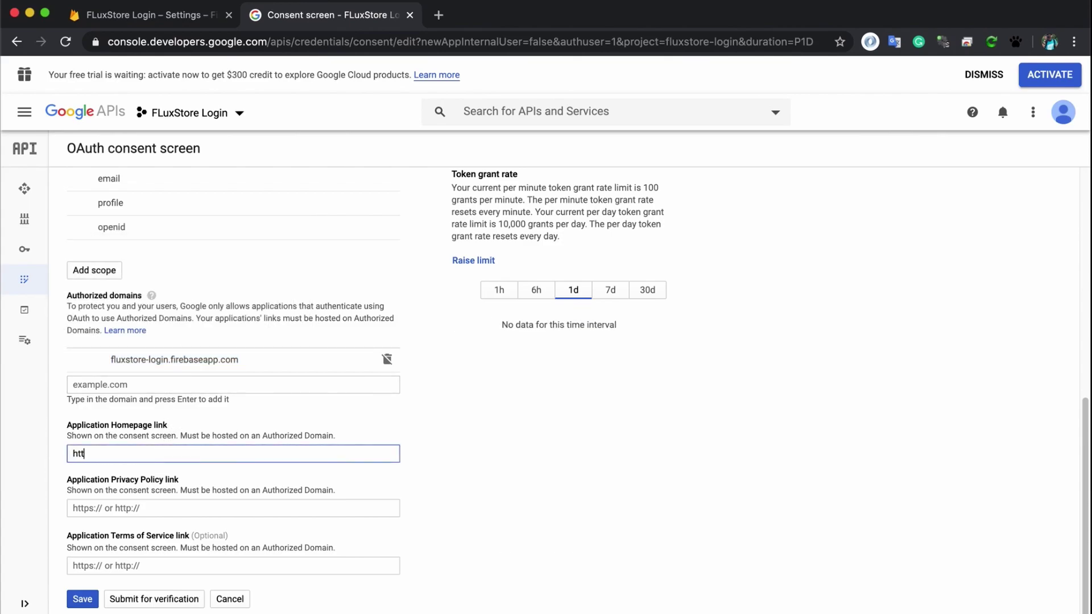
text(ps://)
key(super+v)
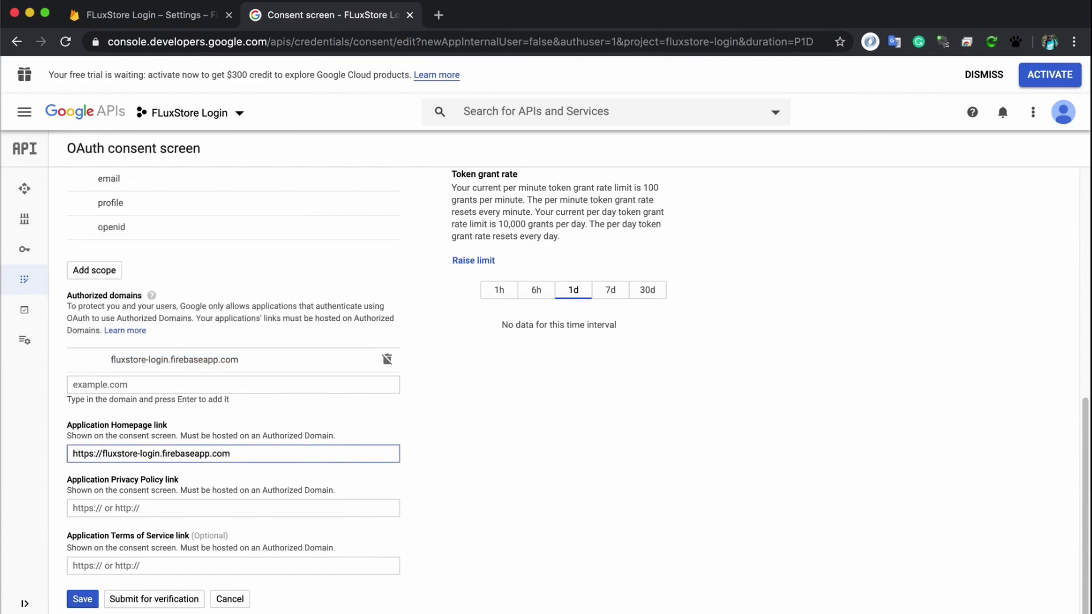
Copy the homepage link into the Privacy Policy and Terms of Service links, and save the consent screen
key(super+a)
key(super+c)
click(151, 508)
key(super+v)
click(154, 565)
key(super+v)
click(82, 599)
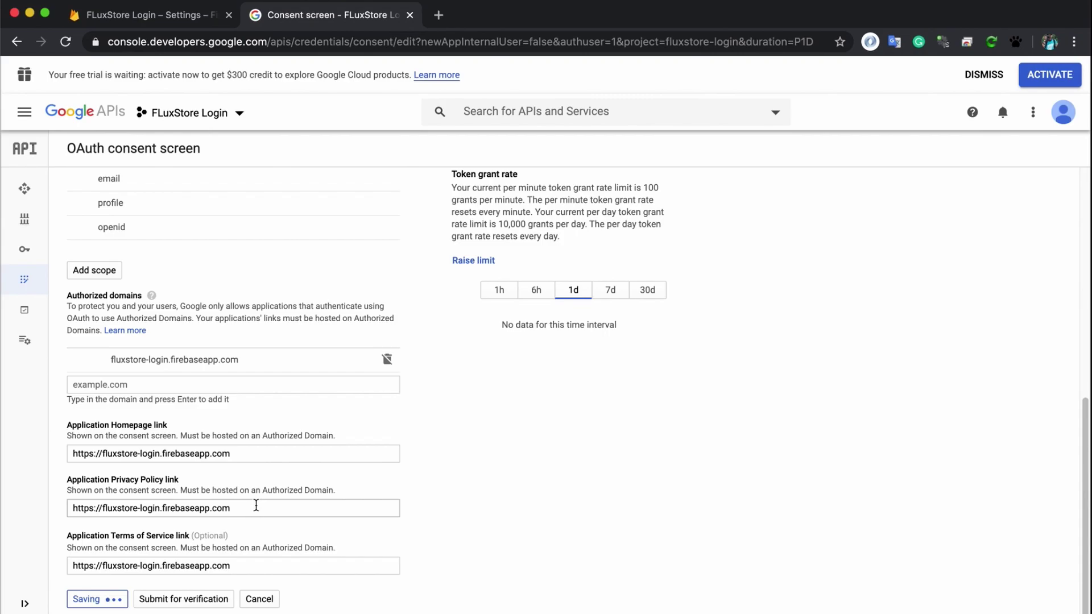
scroll(256, 505, up, 10)
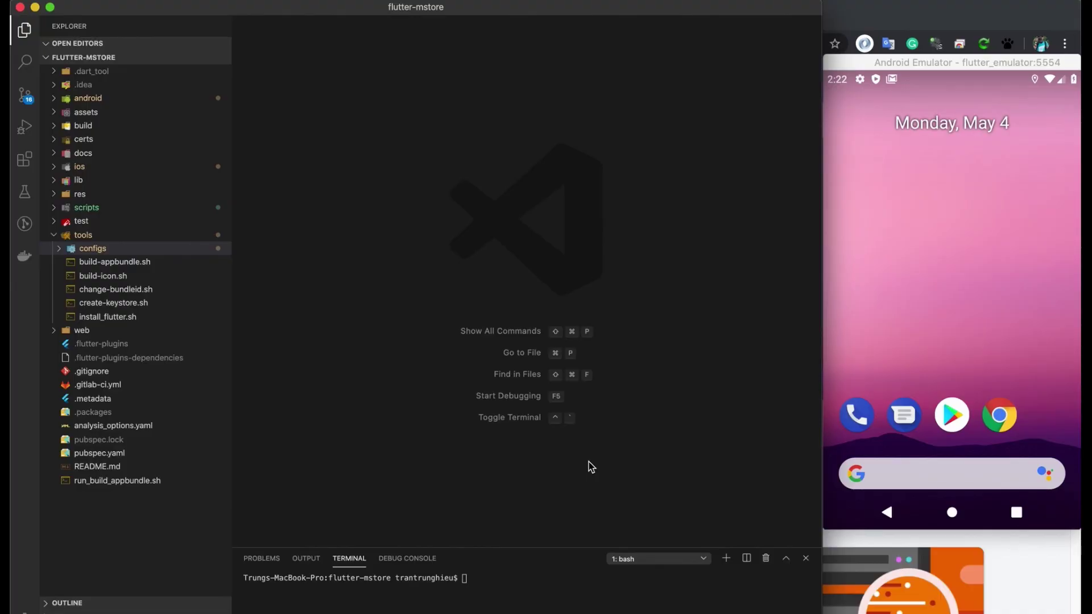
Switch to the Firebase console, open the FLuxStore Login project settings and start adding an Android app
click(1042, 579)
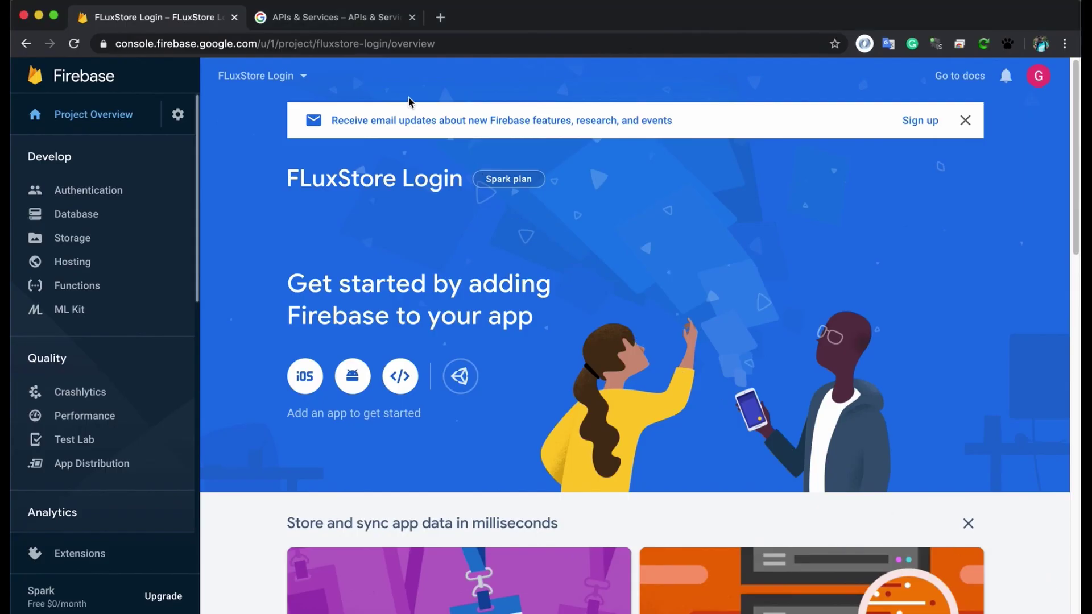
drag(119, 44, 293, 43)
click(274, 43)
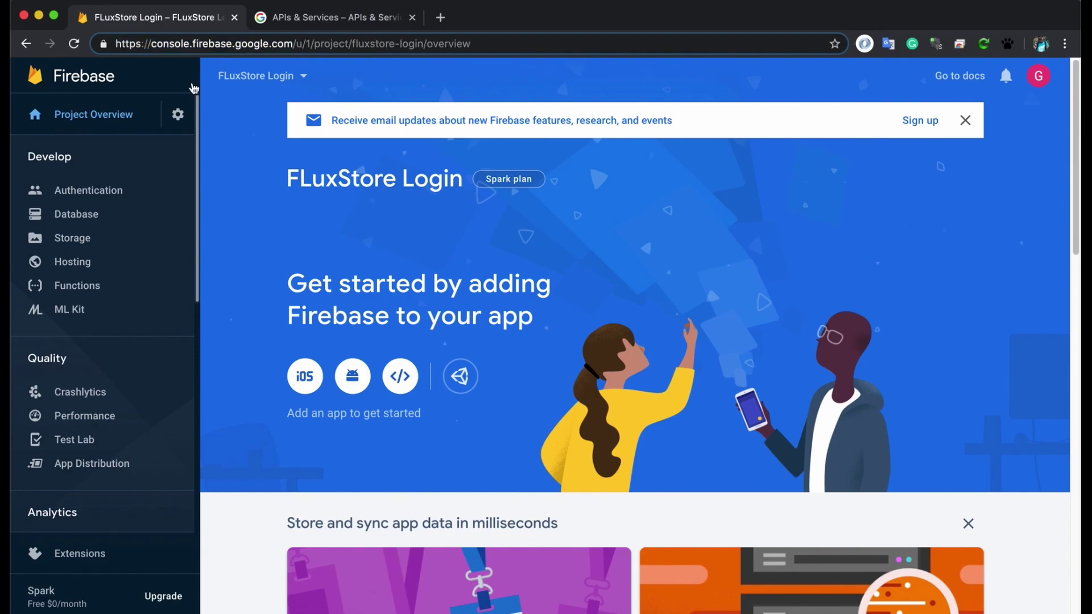
click(178, 114)
click(259, 126)
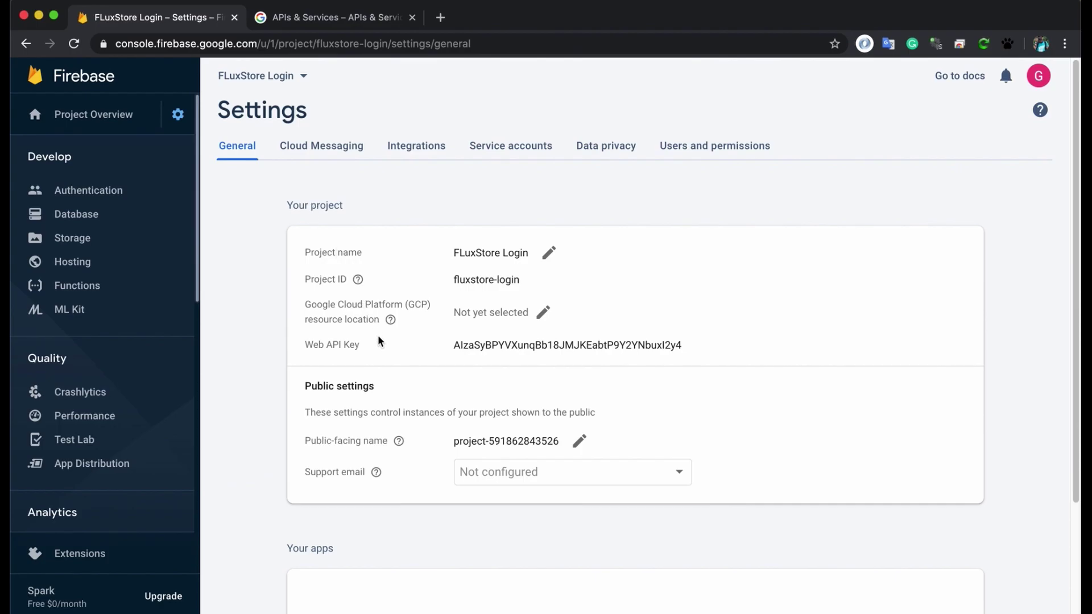
scroll(658, 458, down, 3)
click(719, 444)
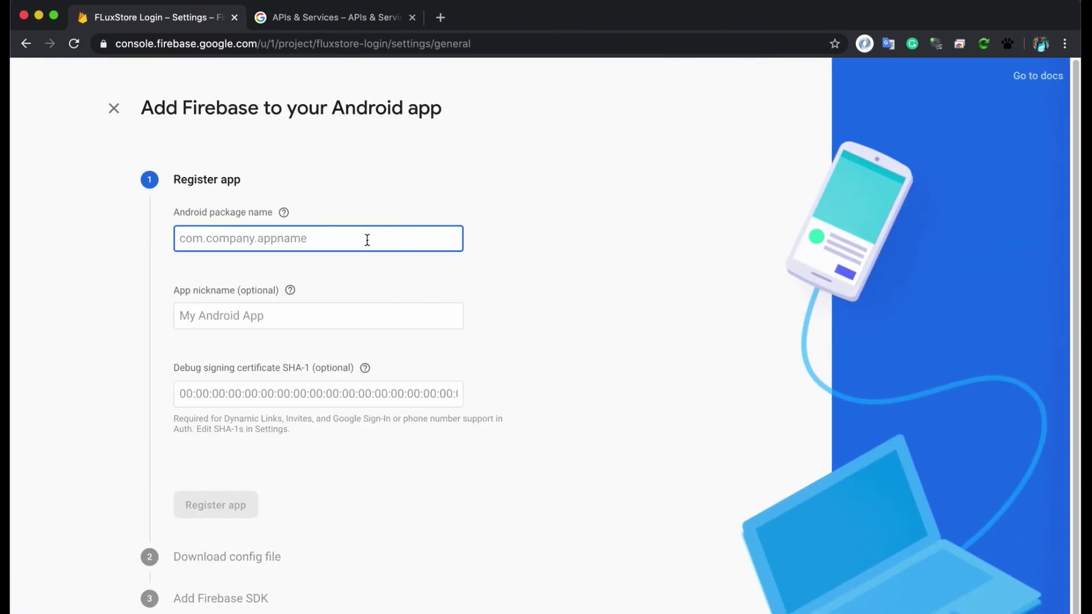
Switch to VS Code, open the main AndroidManifest.xml and copy the package name coms.inspireui.demologin
key(super+Tab)
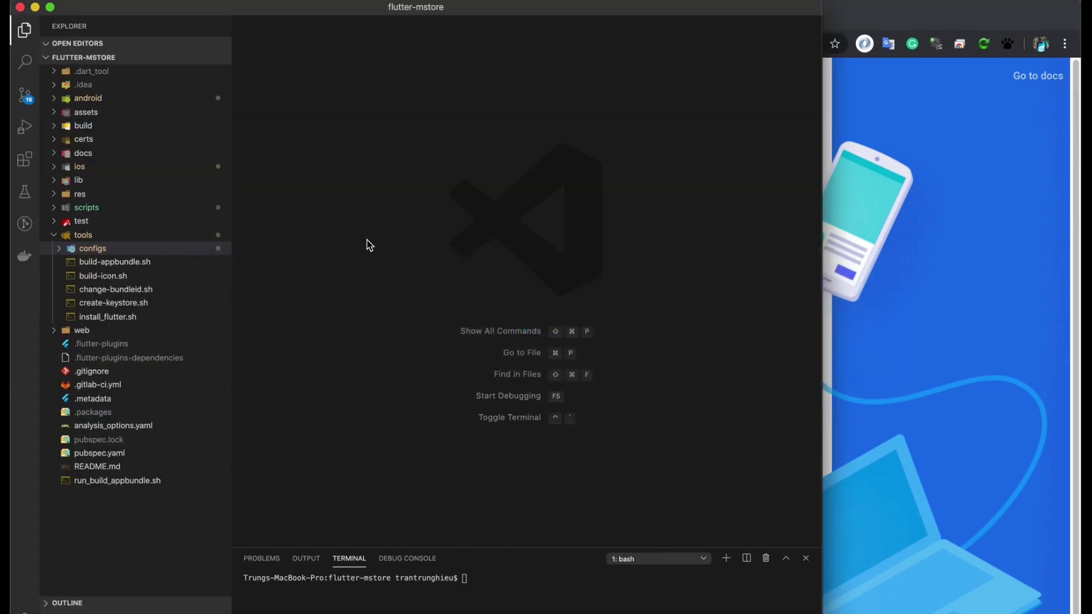
key(super+p)
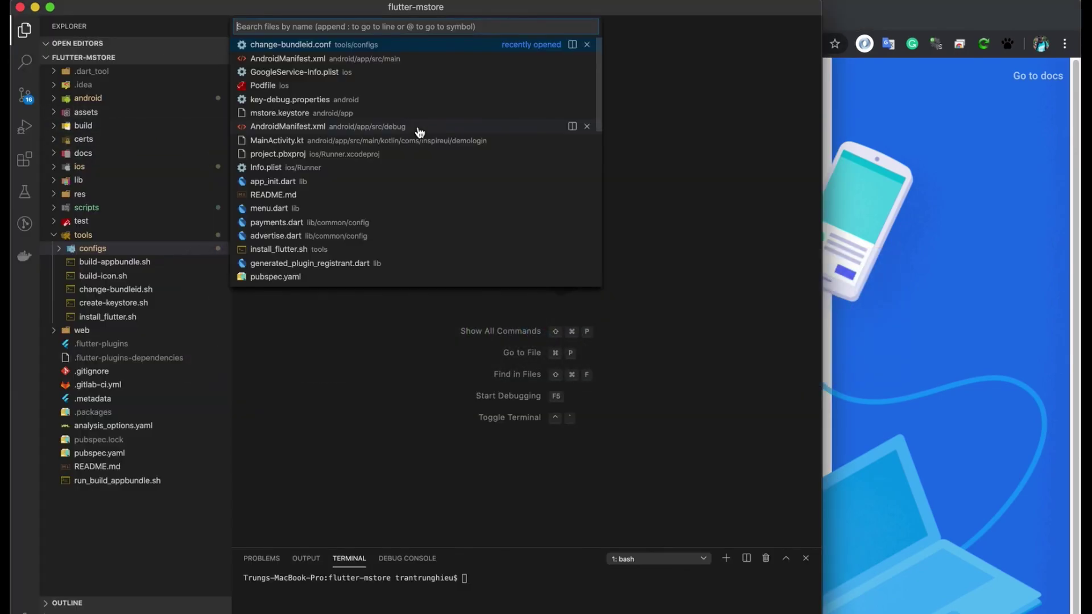
text(an)
key(Return)
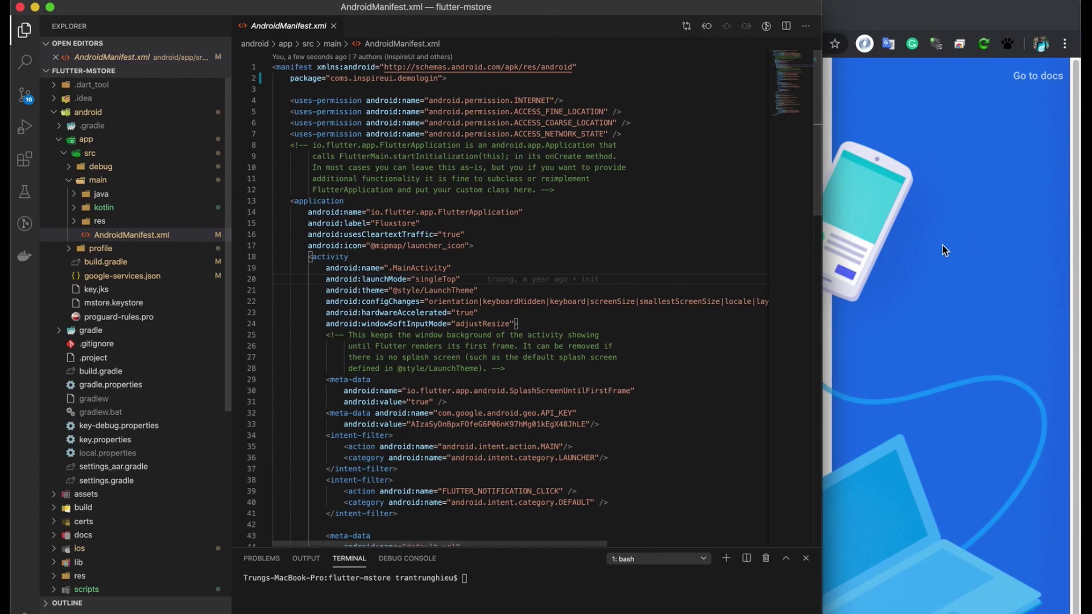
drag(330, 76, 438, 78)
key(super+c)
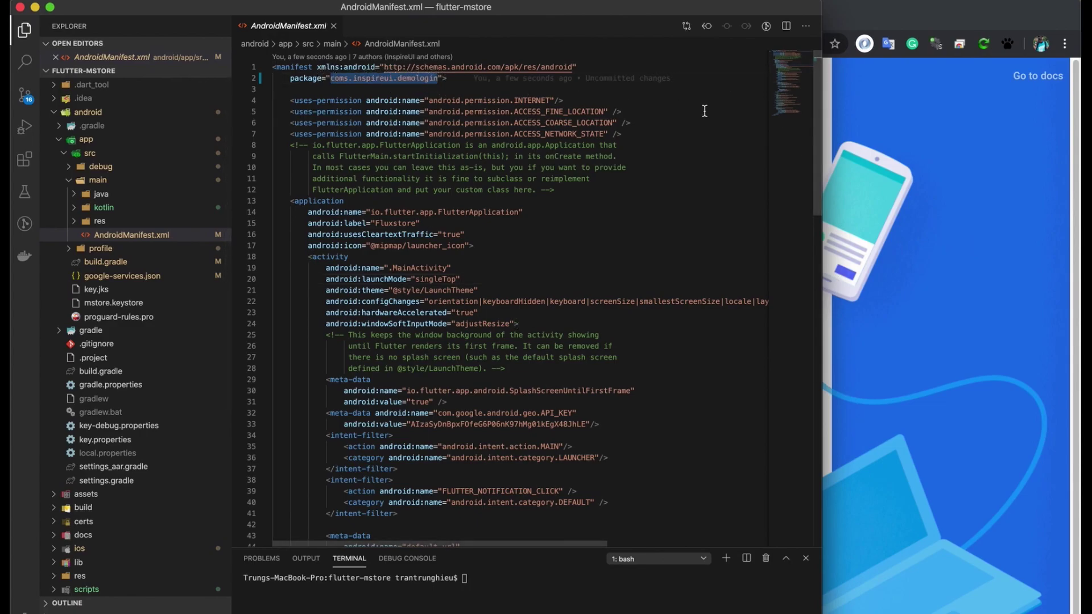
Back in Firebase, enter coms.inspireui.demologin as the Android package name and FluxStore Demo Android as the app nickname
click(856, 176)
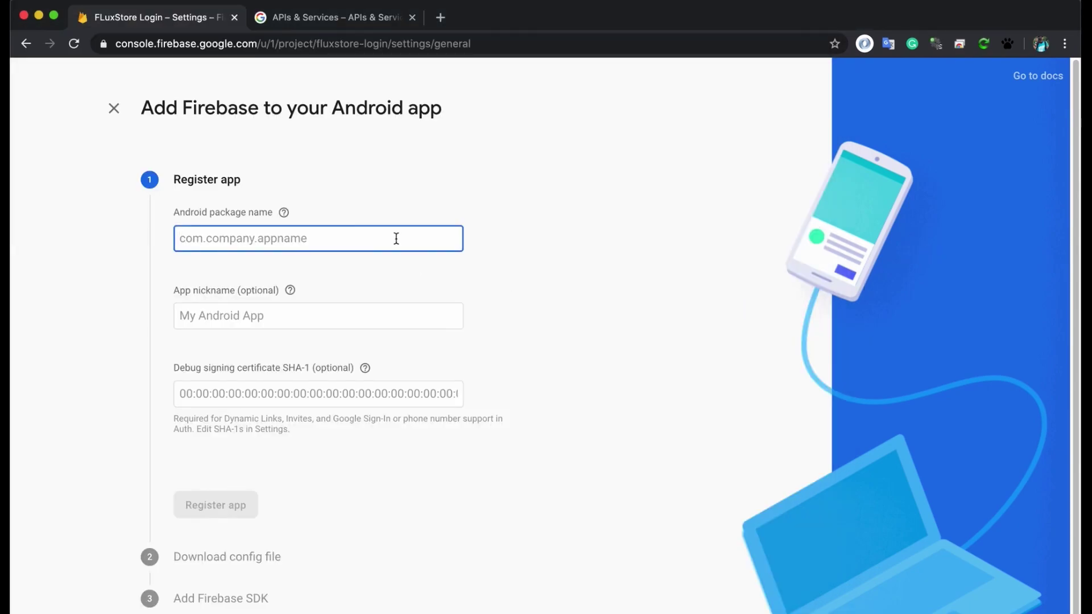
key(super+v)
click(316, 312)
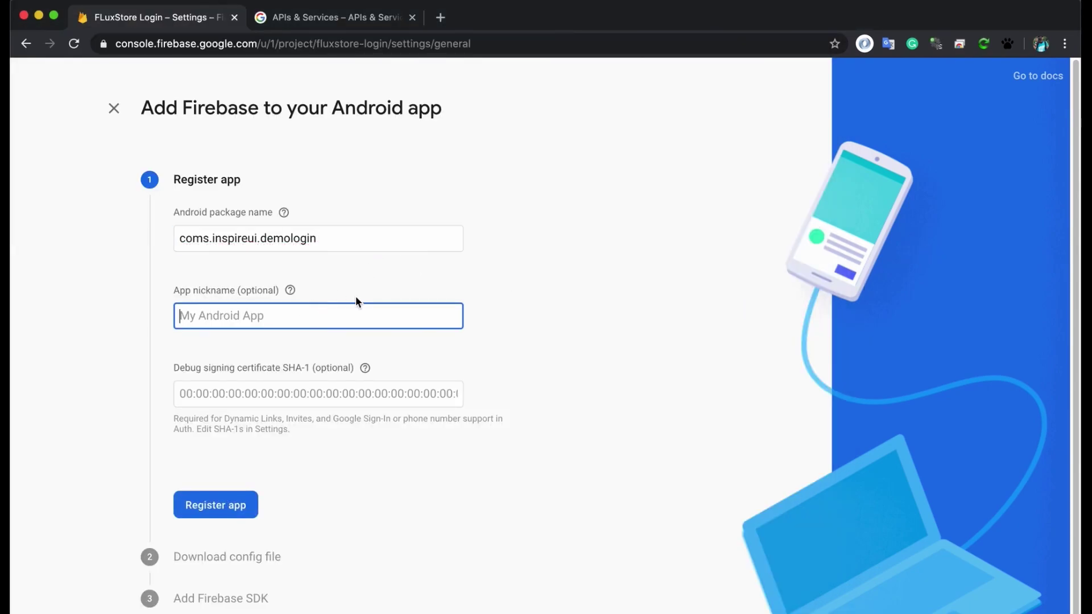
text(Flus)
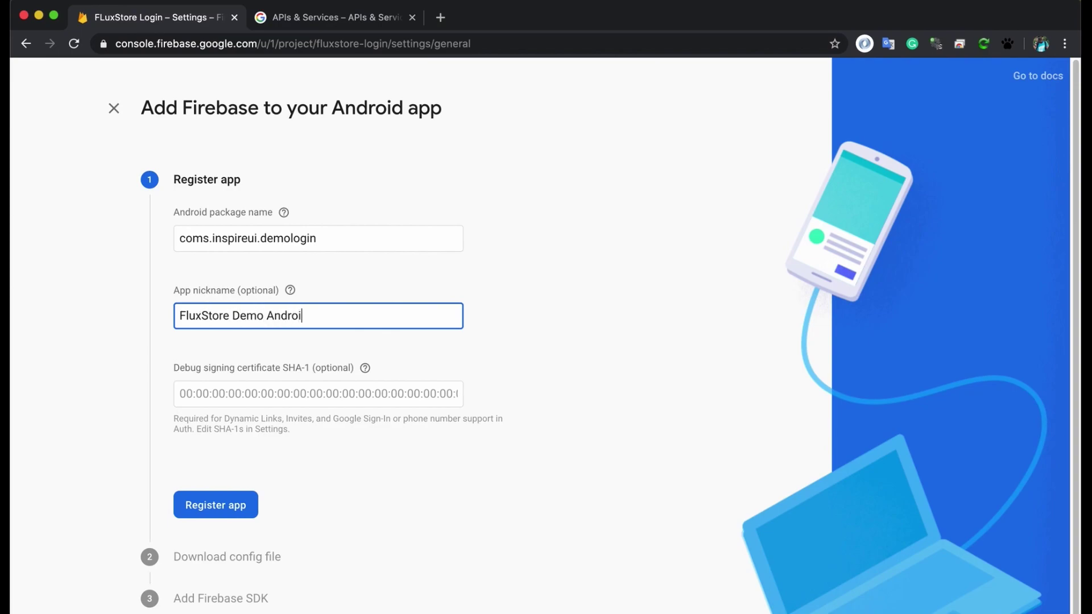
click(418, 415)
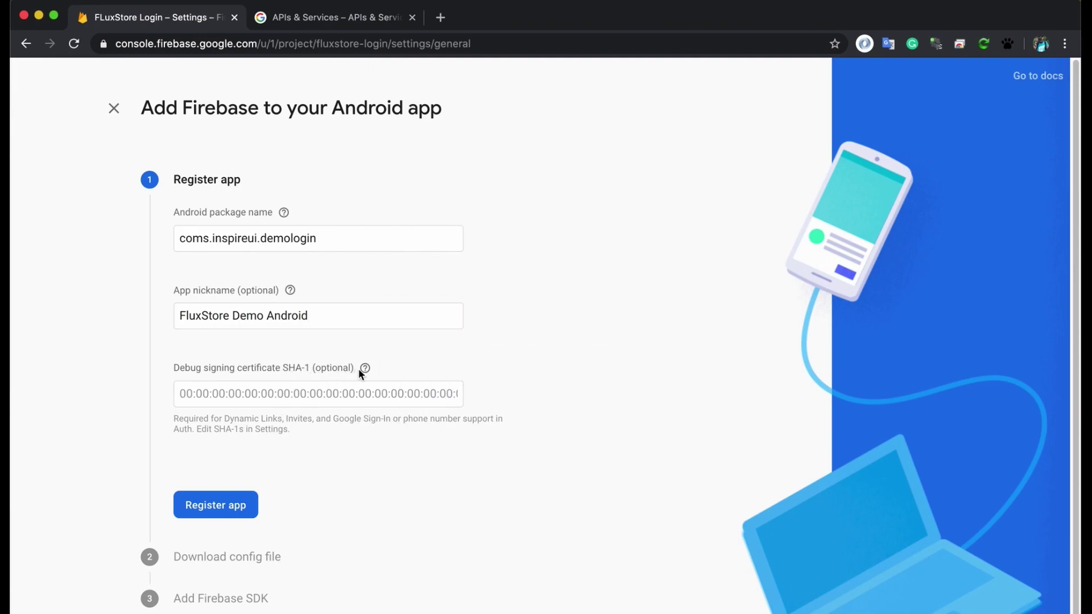
For the debug signing certificate SHA-1, switch to VS Code and open key-debug.properties in the android folder
drag(350, 370, 222, 375)
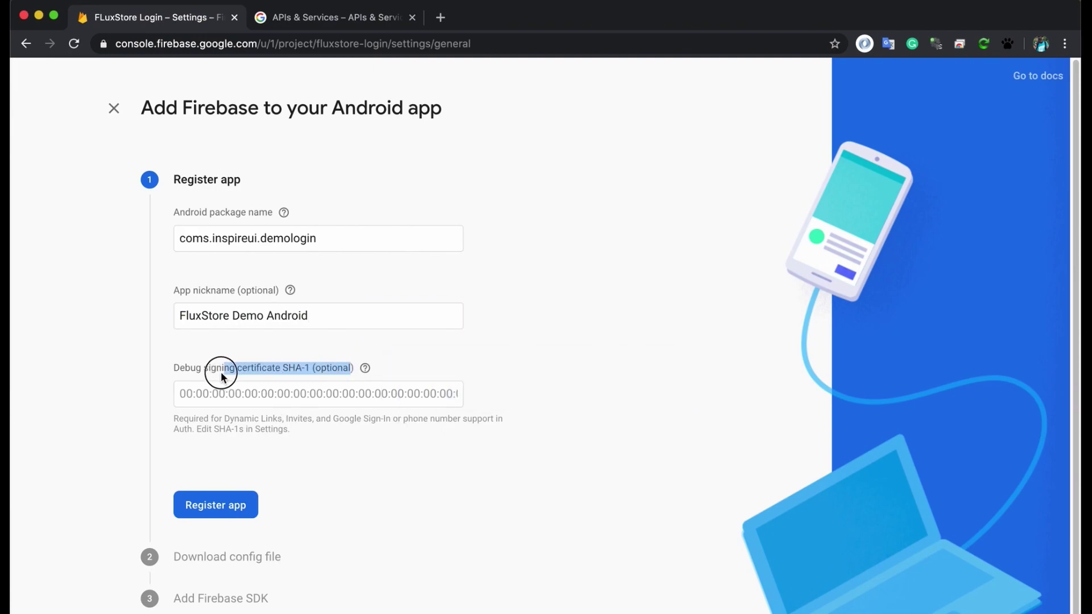
click(285, 372)
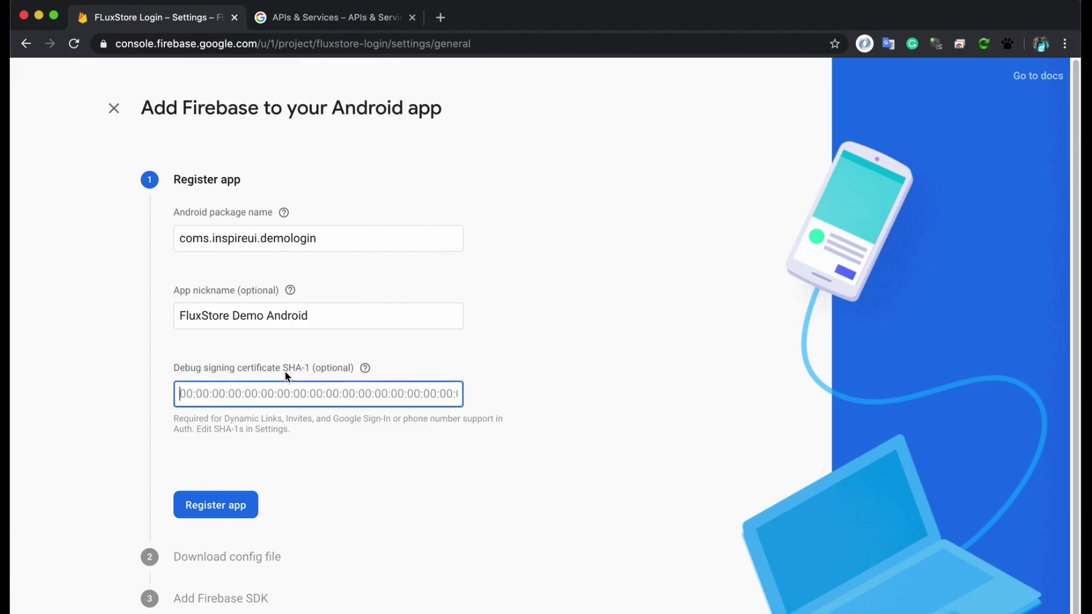
key(super+Tab)
key(super+Tab)
key(super+Tab)
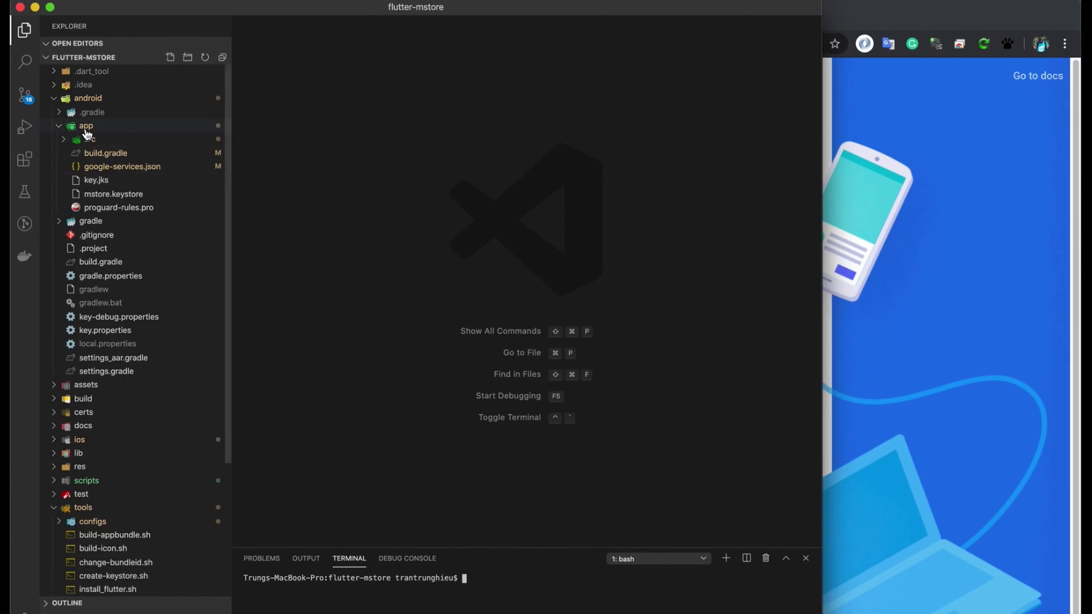
click(98, 99)
click(97, 99)
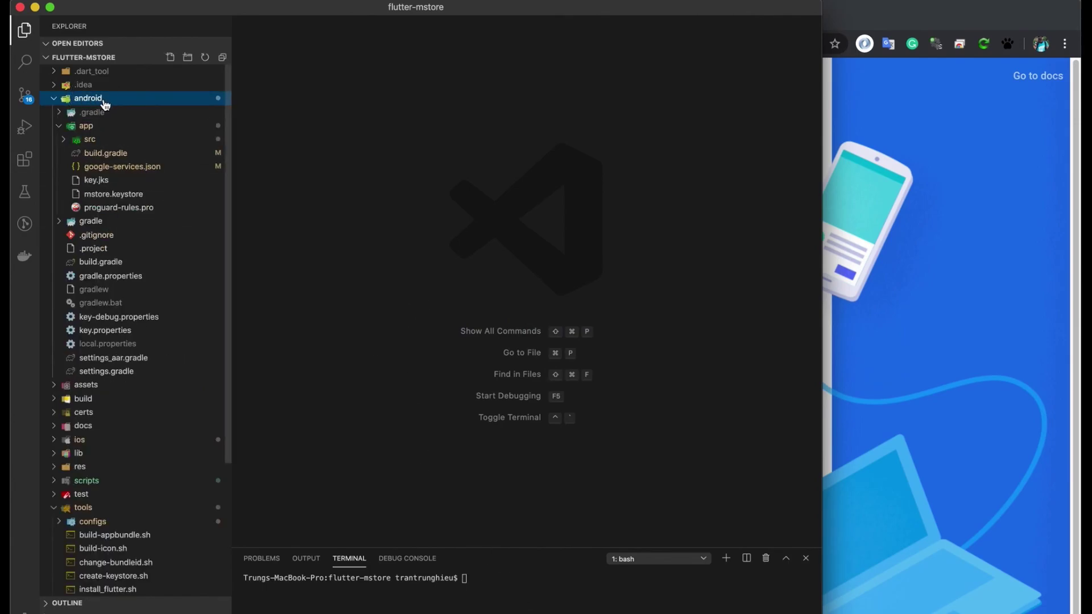
click(87, 126)
click(91, 127)
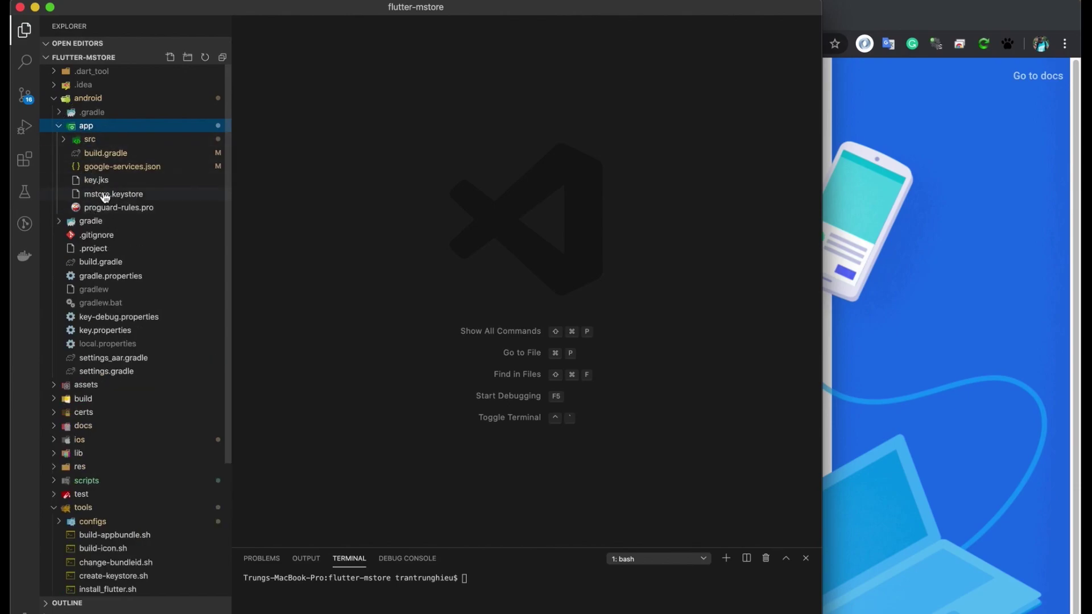
click(136, 317)
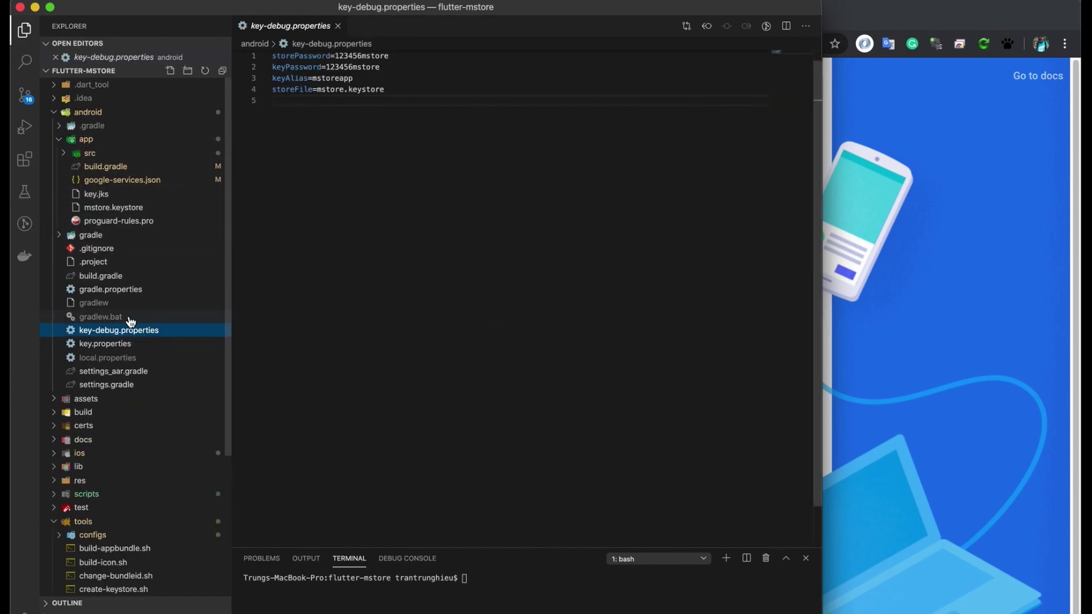
Enter keytool -exportcert -list -v -alias mstoreapp -keystore android/app/mstore.keystore in the terminal without running it
click(578, 588)
text(keytool -exportcert -list -v -alias mstoreapp -keystore mstore.keystore)
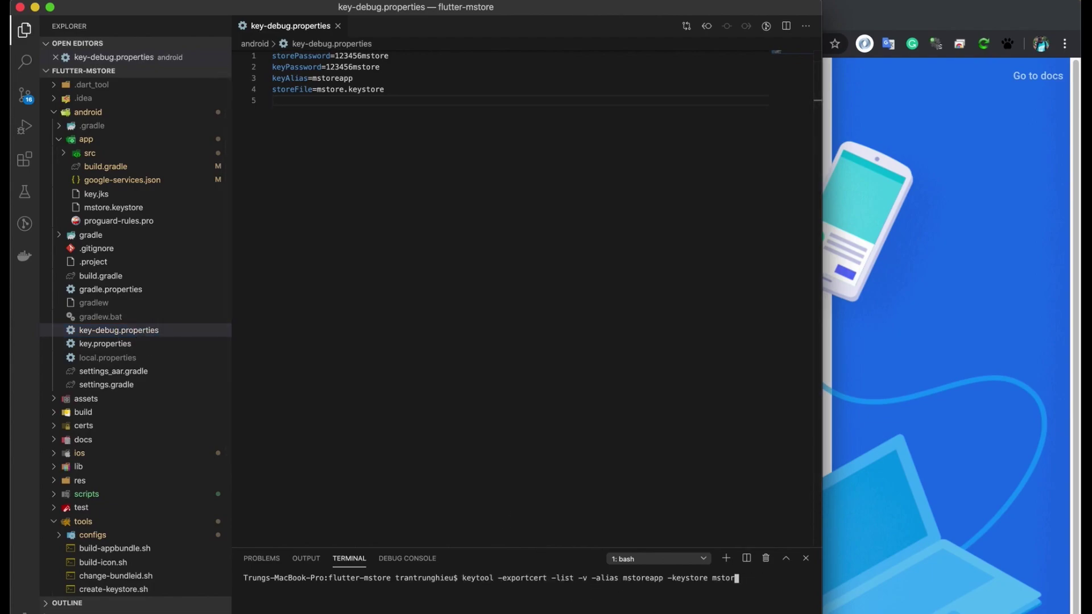
text(d)
key(Tab)
key(Tab)
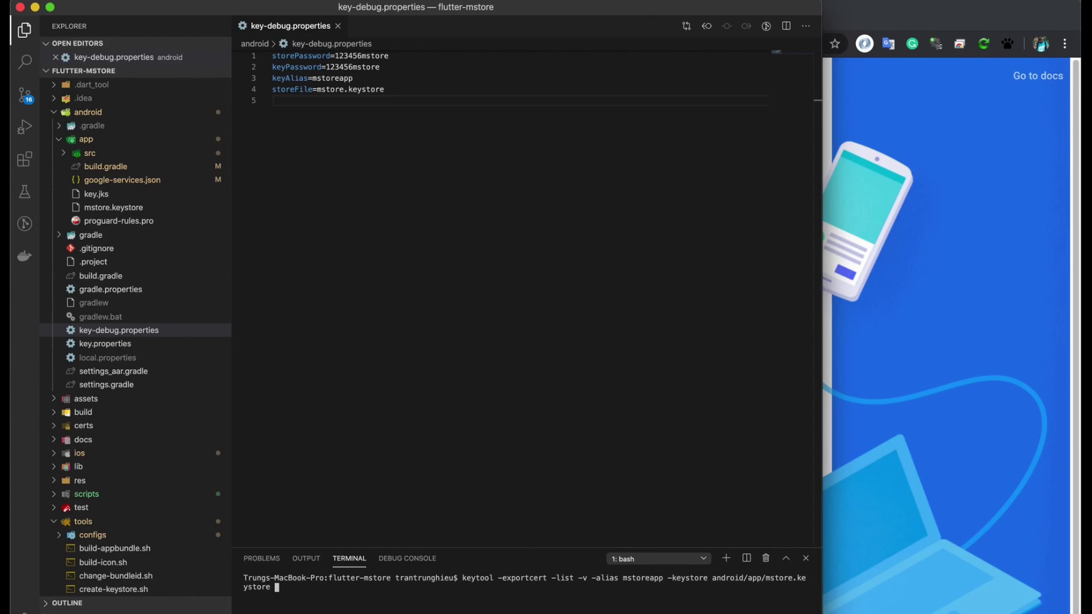
Copy the keyAlias value from key-debug.properties, compare it with the alias in the keytool command, and run the command
double_click(333, 78)
right_click(336, 81)
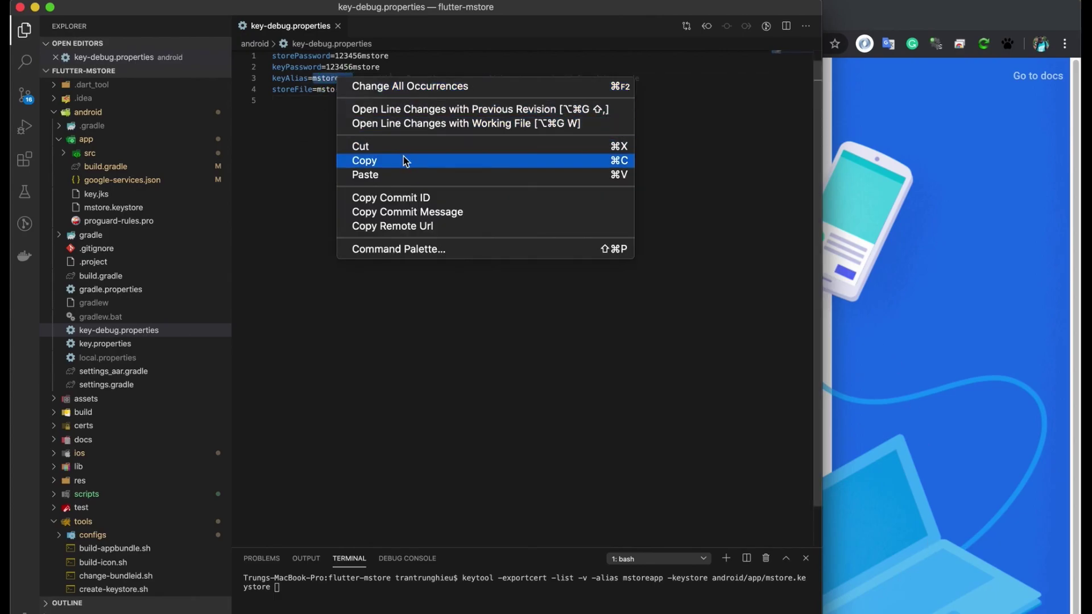
click(364, 161)
double_click(631, 579)
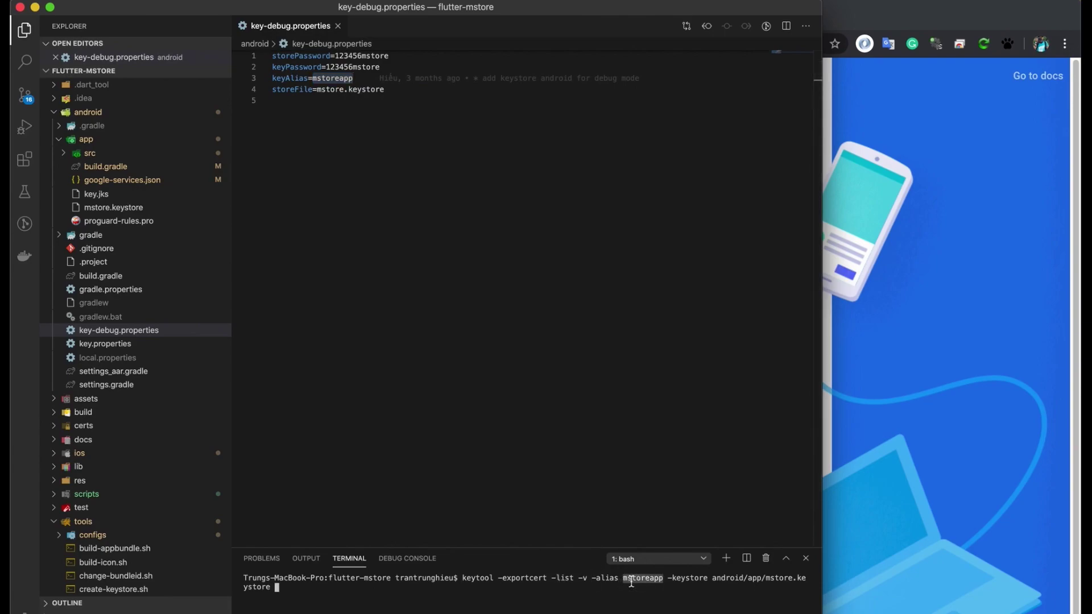
click(647, 594)
key(Return)
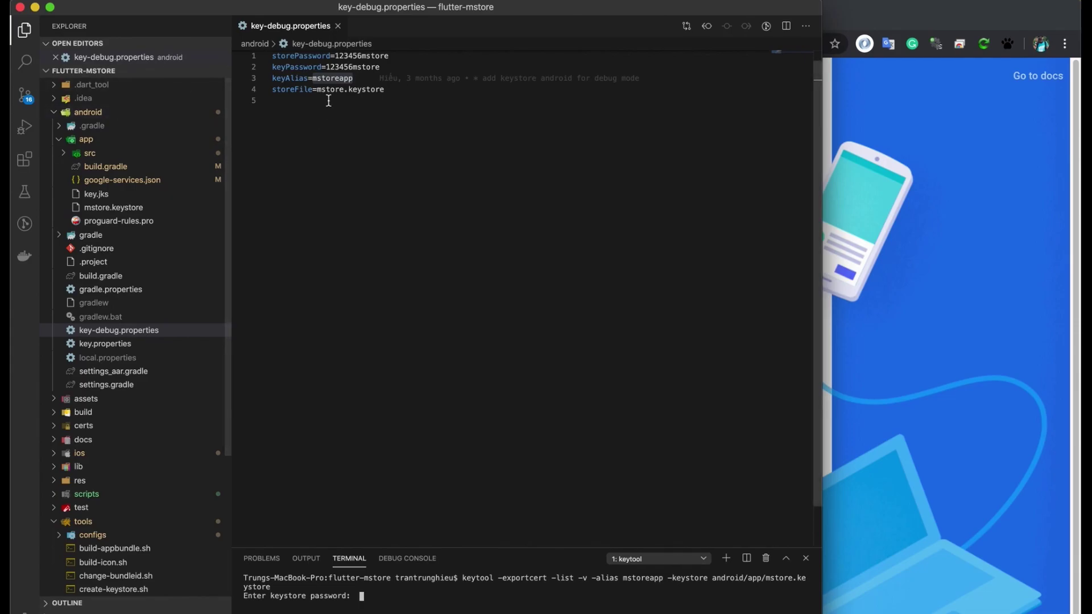
Copy the keyPassword value from key-debug.properties and submit it as the keystore password in the terminal
double_click(353, 68)
right_click(353, 67)
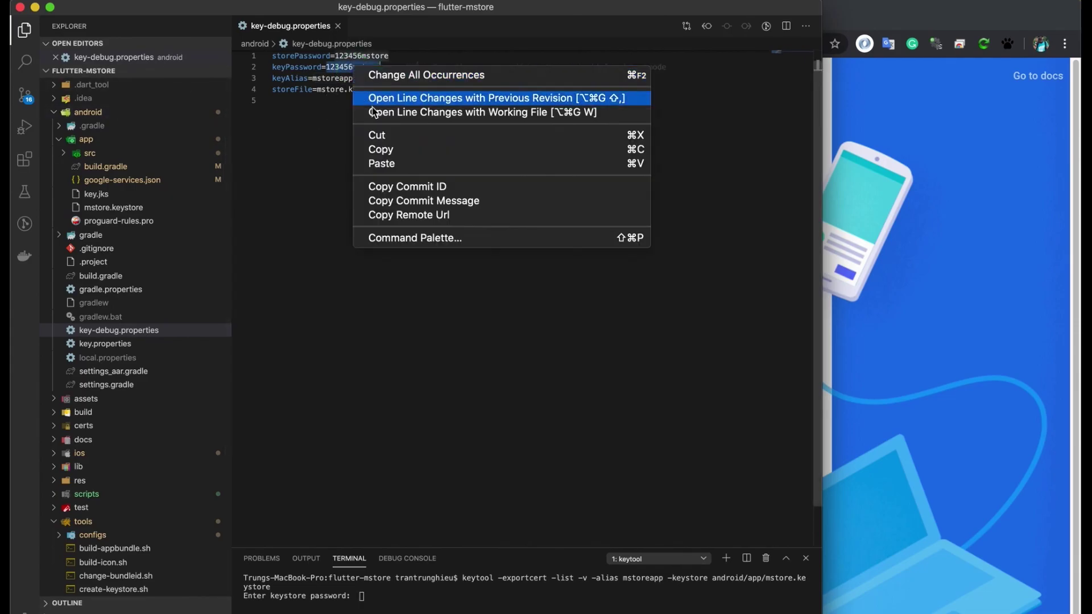
click(386, 149)
right_click(413, 597)
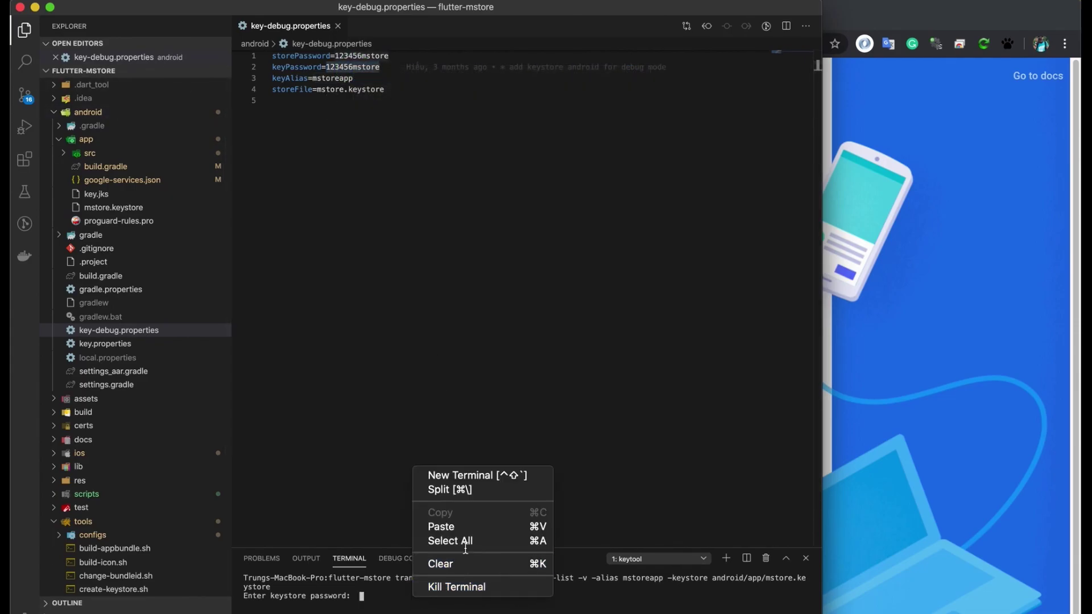
click(466, 527)
key(Return)
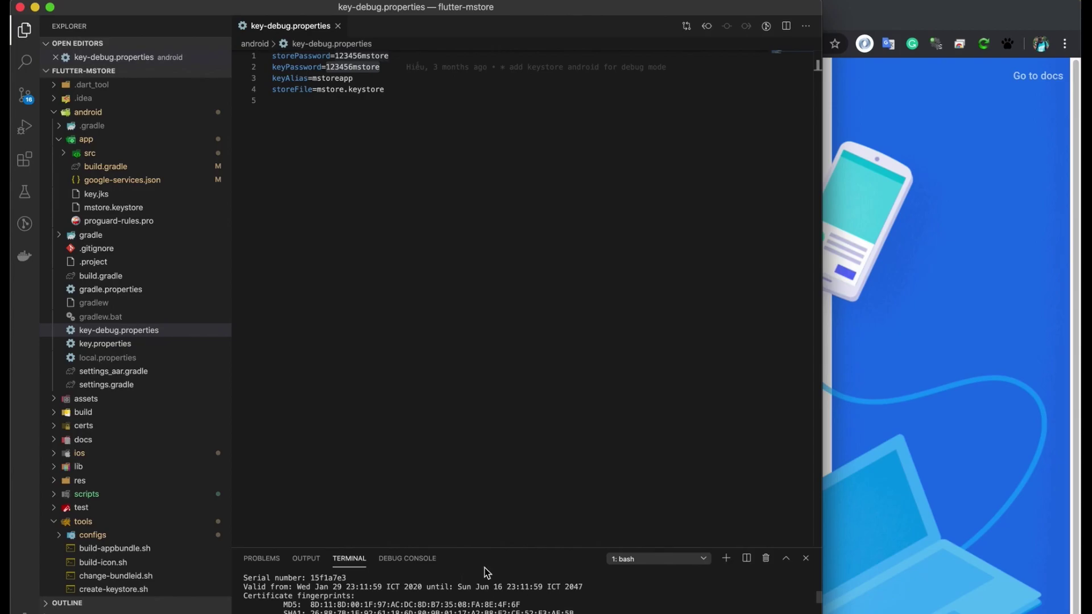
Enlarge the terminal area and copy the certificate's SHA1 fingerprint from the keytool output
drag(489, 546, 490, 380)
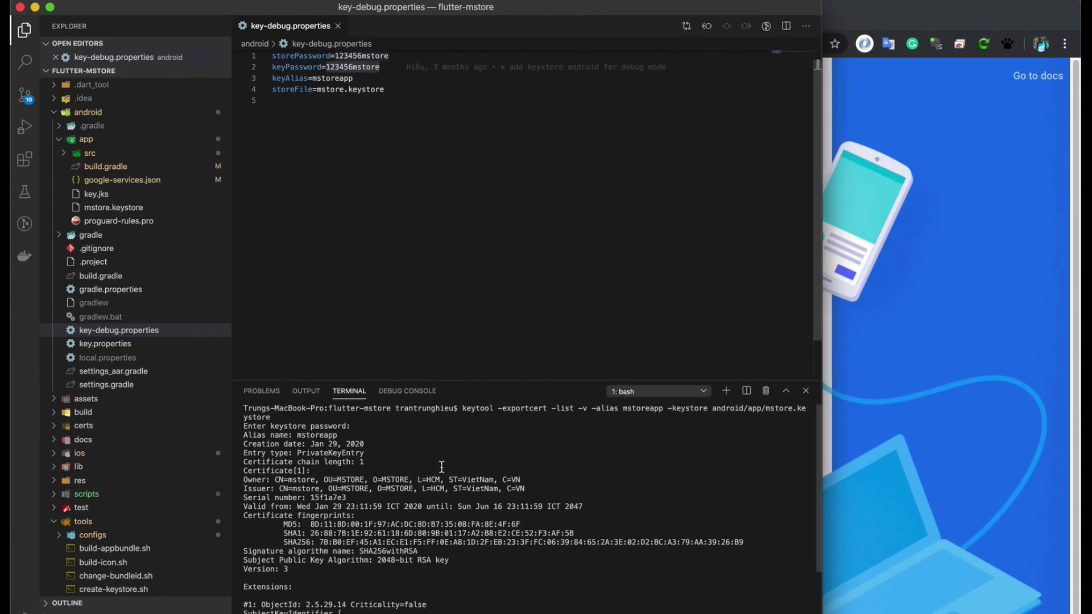
scroll(368, 490, up, 1)
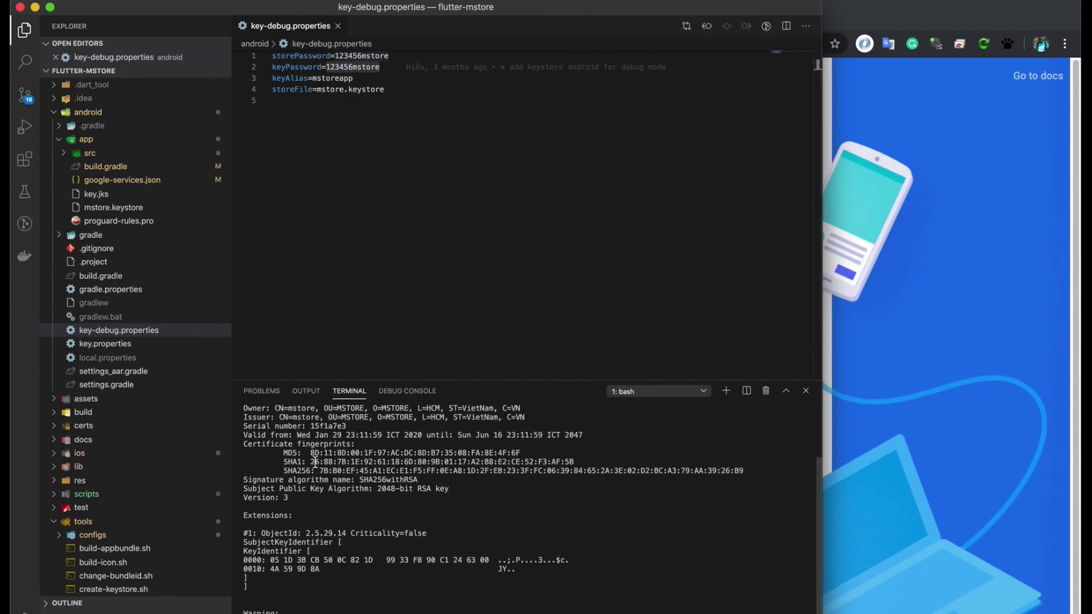
drag(310, 462, 588, 462)
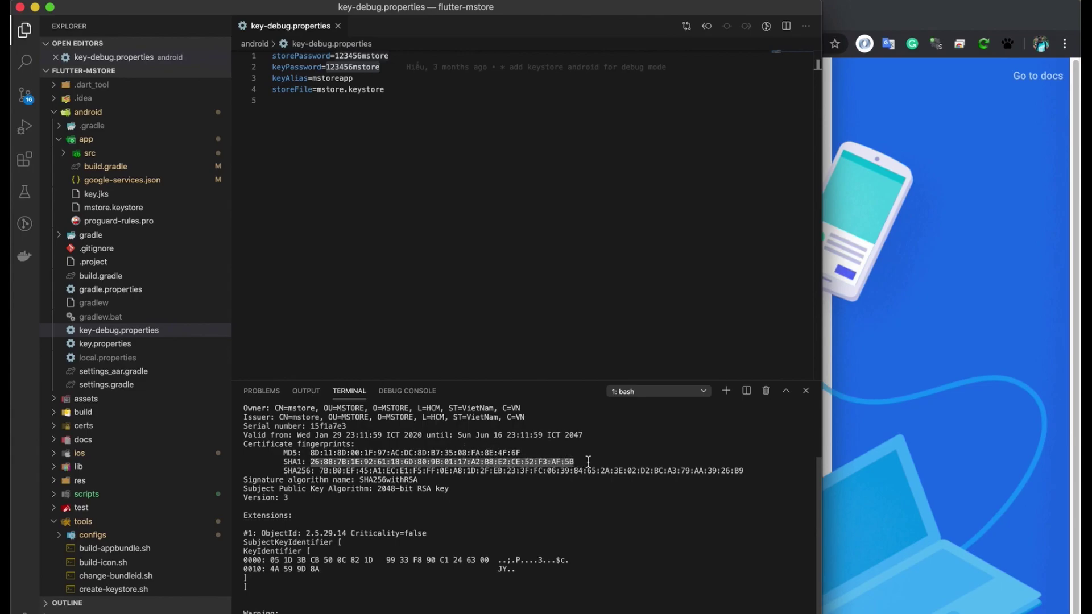
right_click(532, 461)
click(563, 505)
Switch to Firebase, paste the fingerprint as the debug signing certificate SHA-1, and register the Android app
key(super+Tab)
key(super+Tab)
click(348, 397)
key(super+v)
click(245, 504)
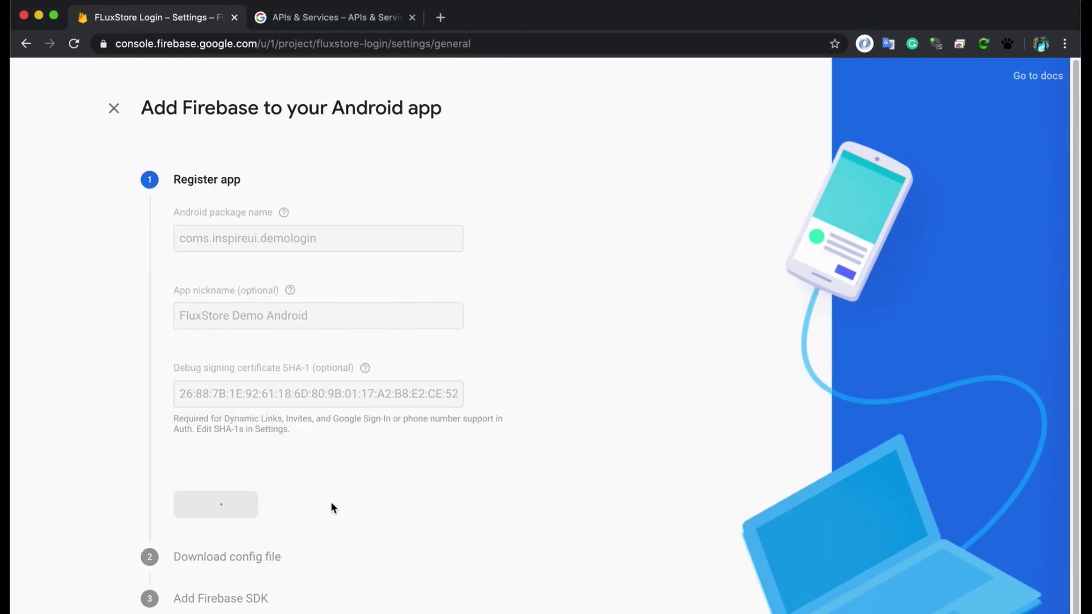
Switch to VS Code and permanently delete the existing google-services.json from android/app
key(super+Tab)
click(363, 320)
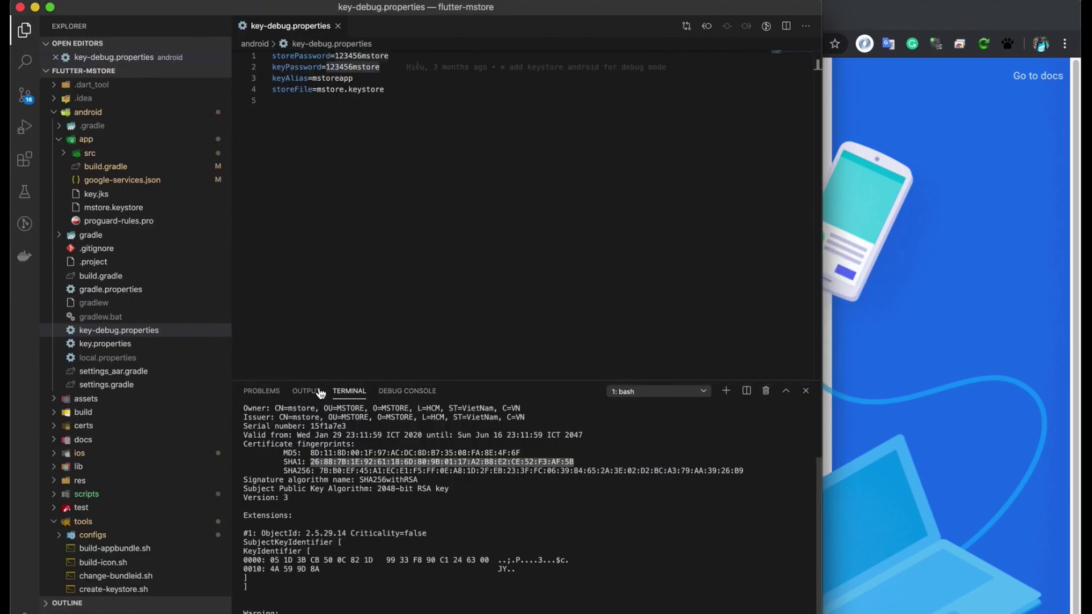
click(88, 112)
click(88, 112)
click(86, 140)
click(87, 140)
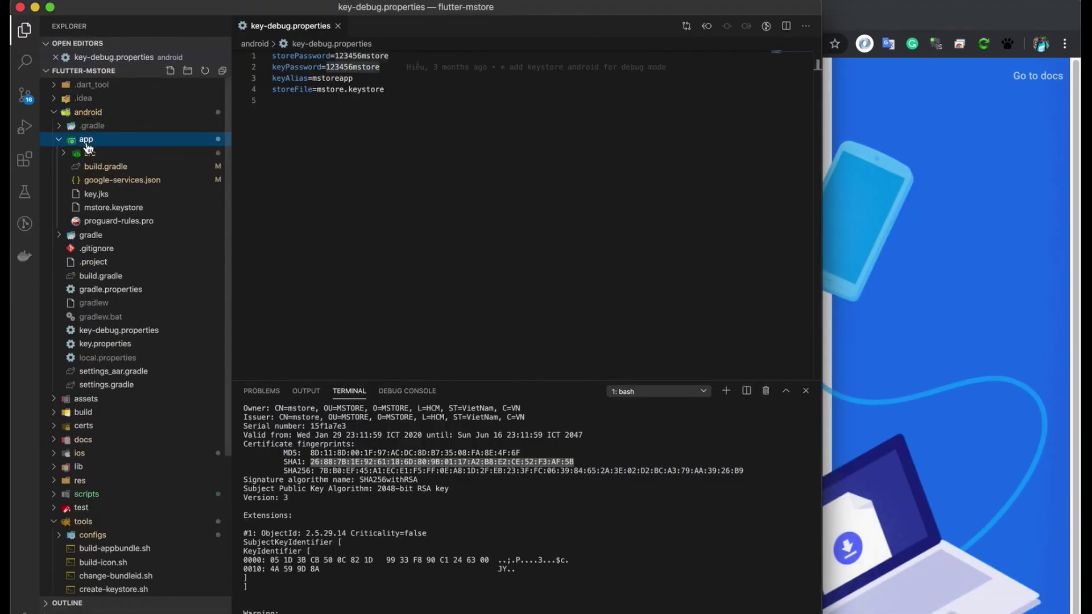
click(132, 183)
right_click(132, 197)
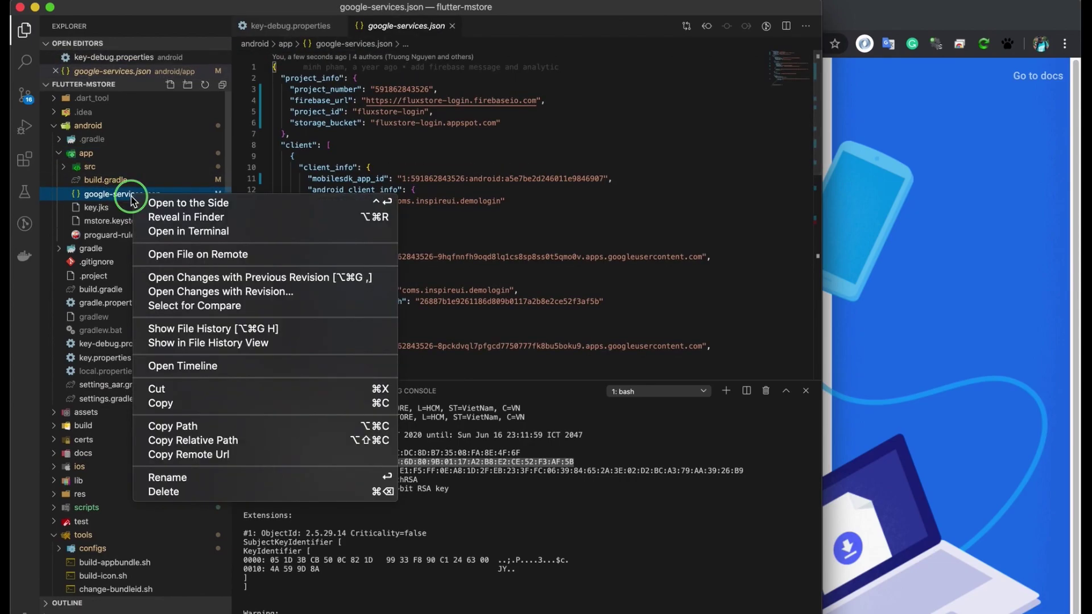
click(161, 491)
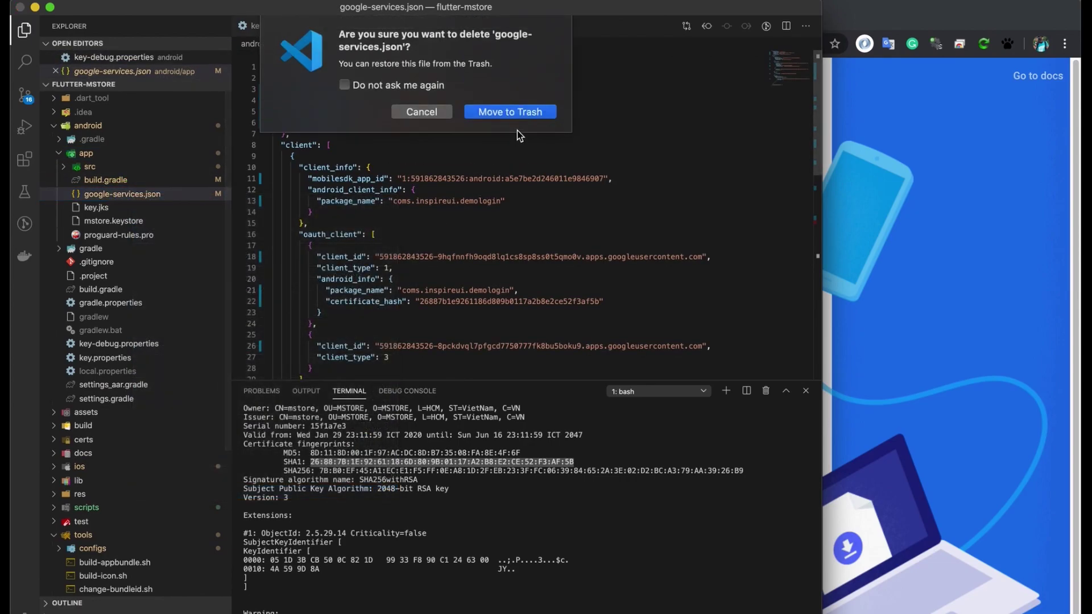
click(518, 114)
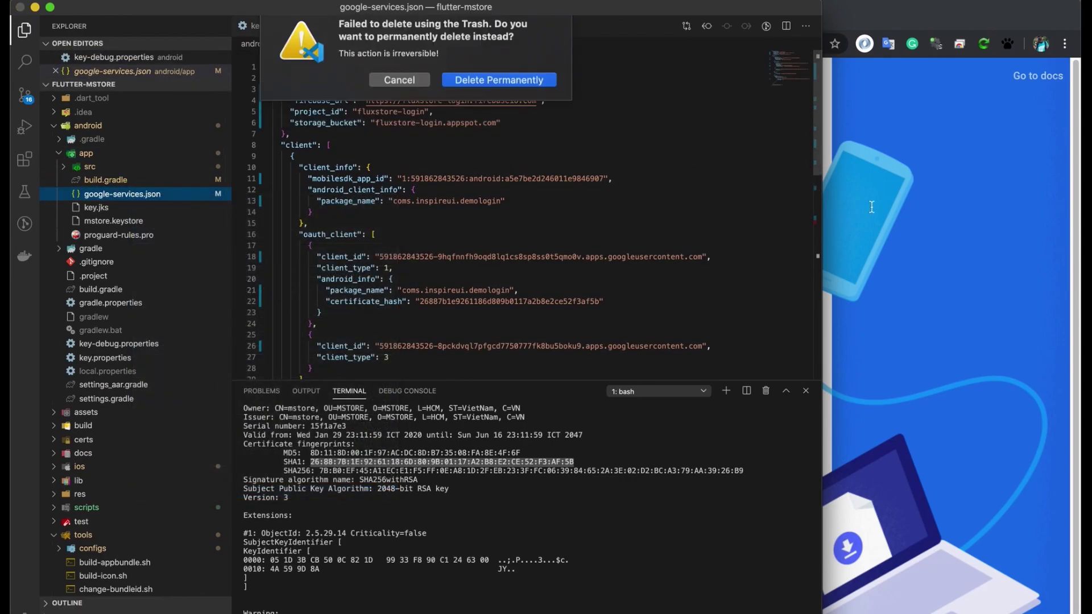
click(529, 92)
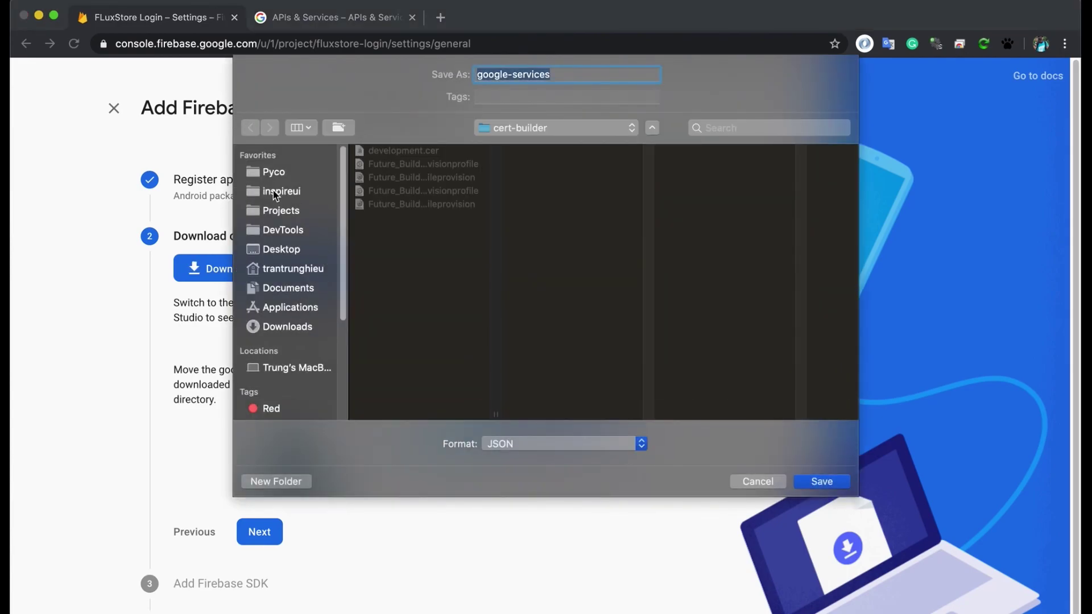
Download the google-services JSON config file from Firebase into inspireui/flutter-mstore/android/app
click(274, 193)
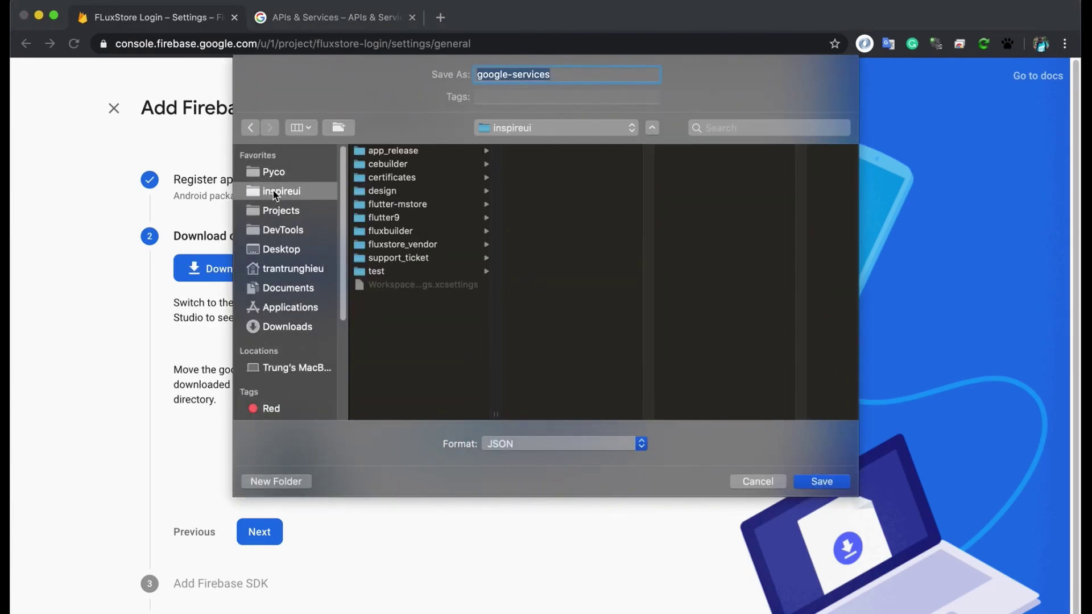
click(408, 205)
click(538, 165)
click(685, 153)
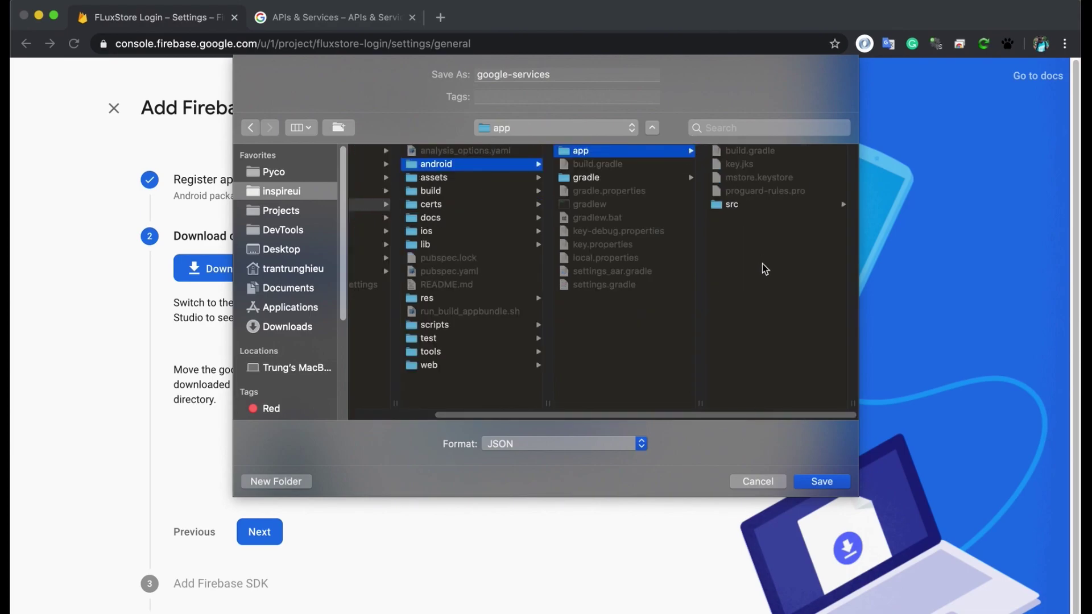
click(810, 481)
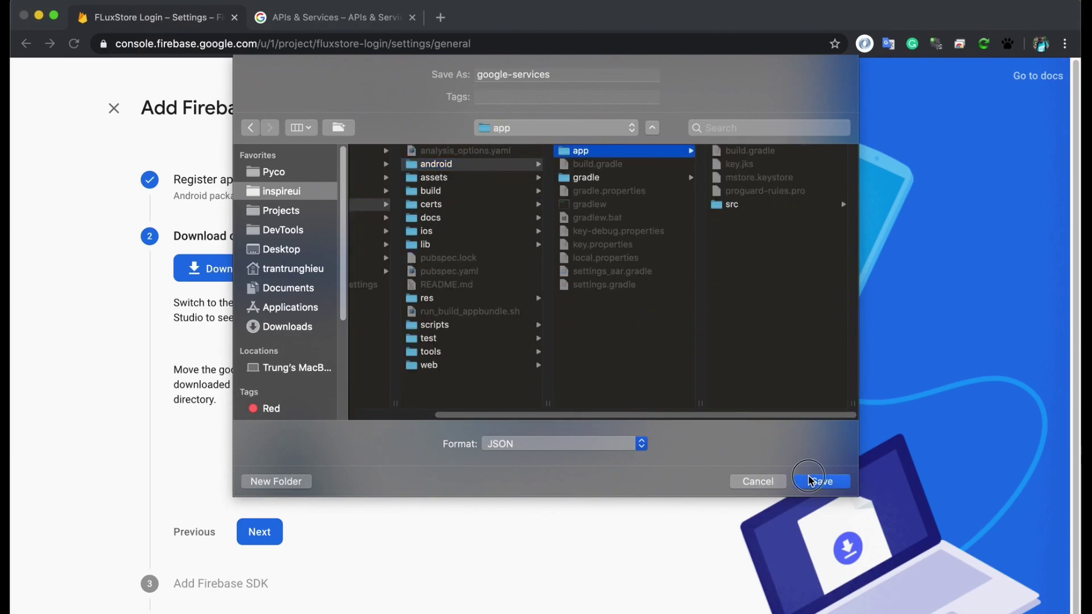
Proceed past the config file and Firebase SDK stages, and skip the installation verification
click(265, 532)
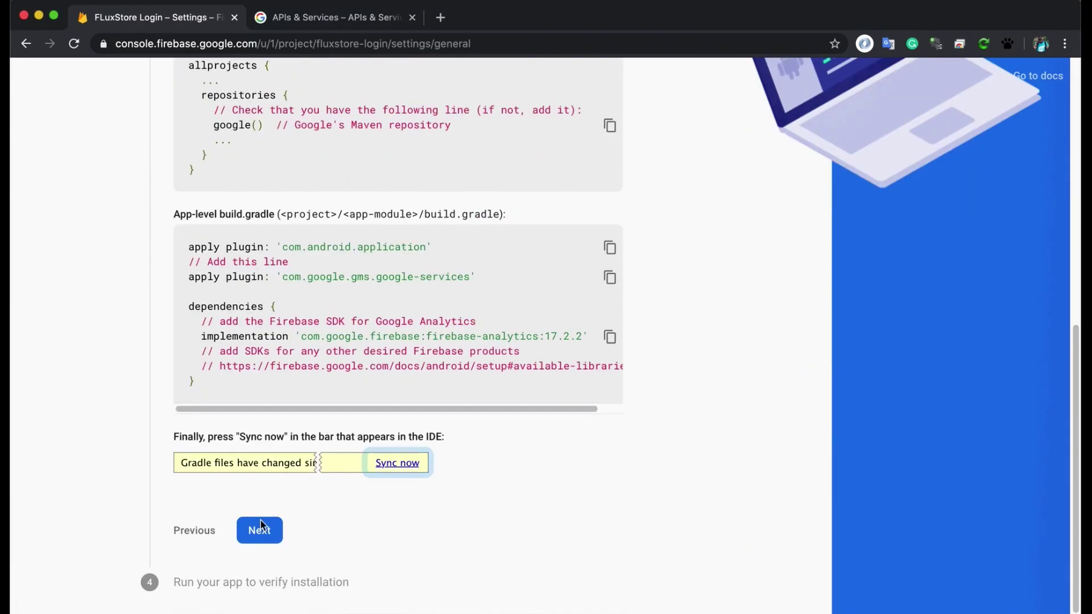
click(271, 520)
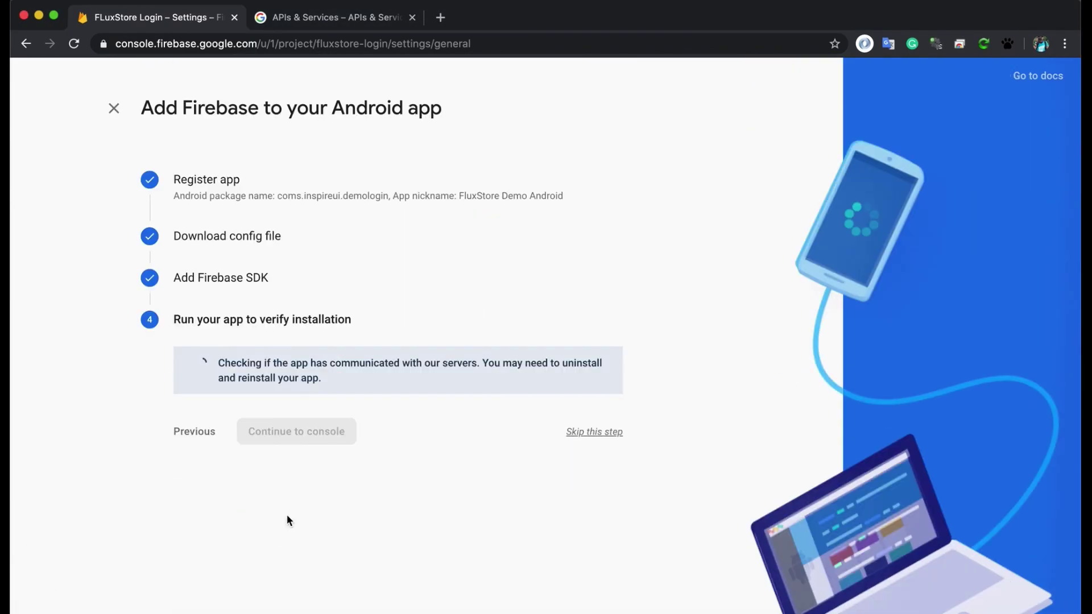
click(610, 432)
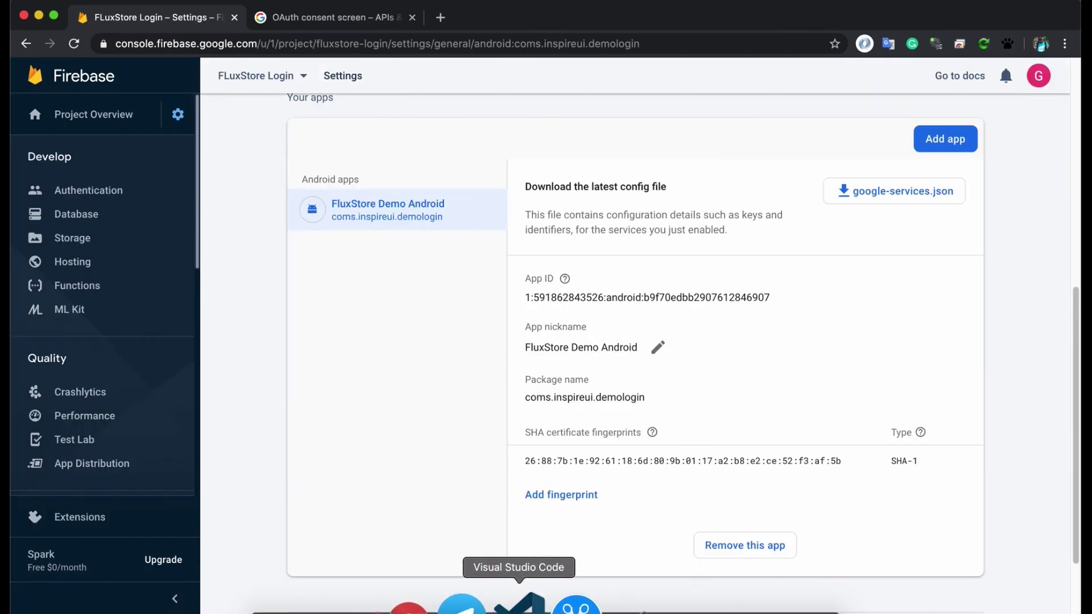
Switch to VS Code and run flutter clean in the terminal for the flutter-mstore project
click(519, 606)
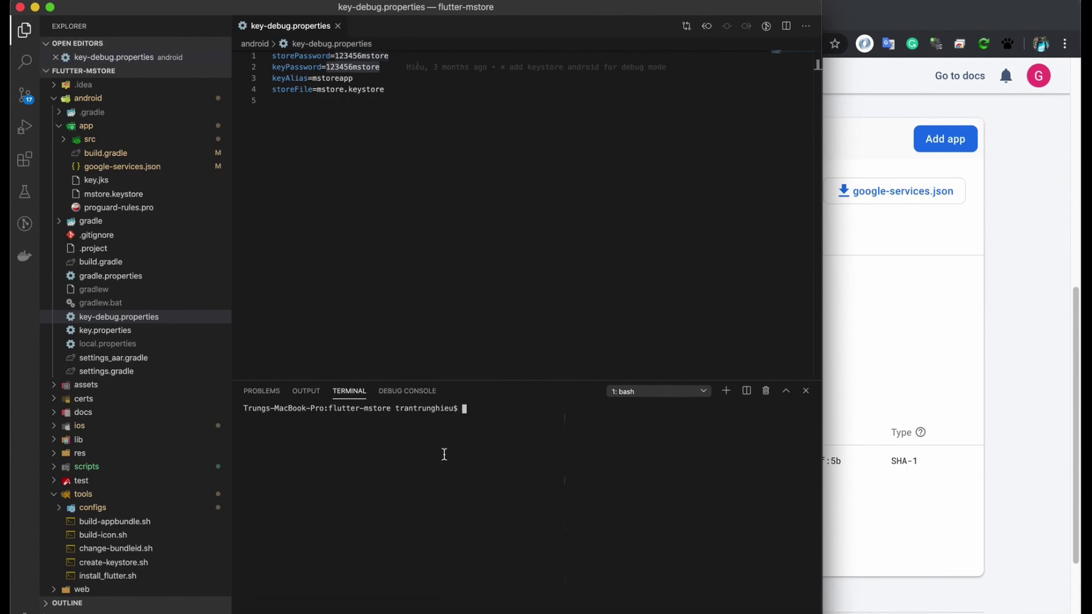
text(flutter clean)
key(Return)
Bring up the Android emulator and launch the app on it with flutter run
click(658, 602)
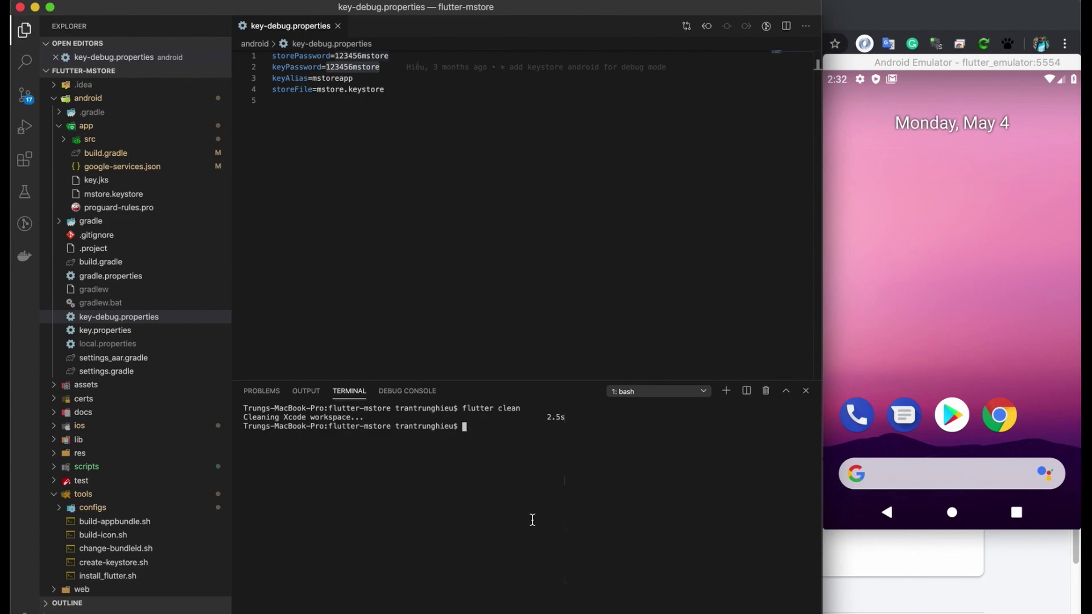
text(flutter run)
key(Return)
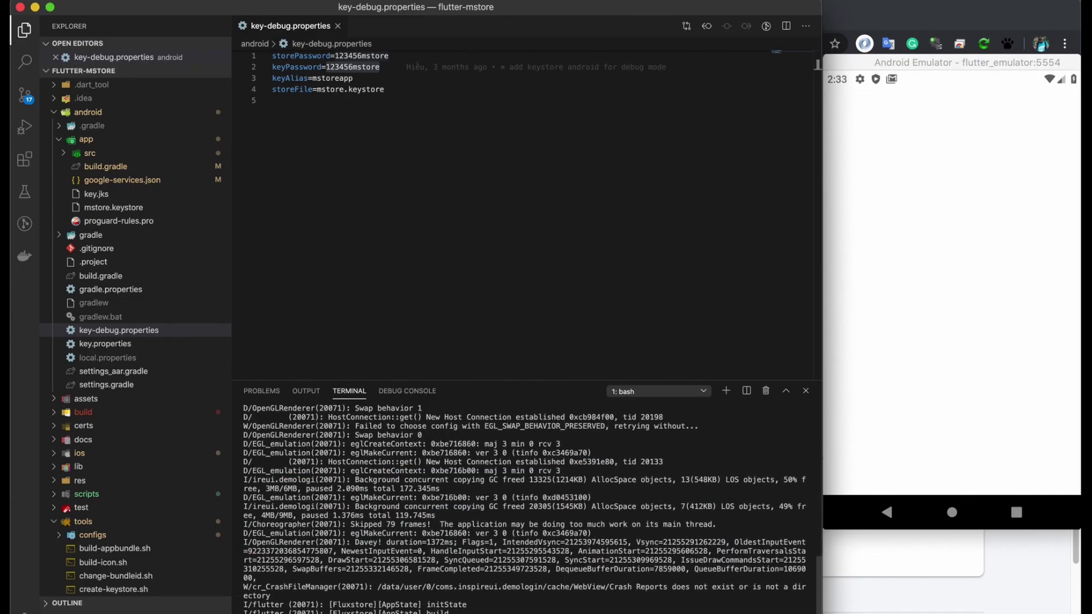
Sign in to Fluxstore on the Android emulator with the listed Google account, and log out from the settings page
mouse_move(697, 604)
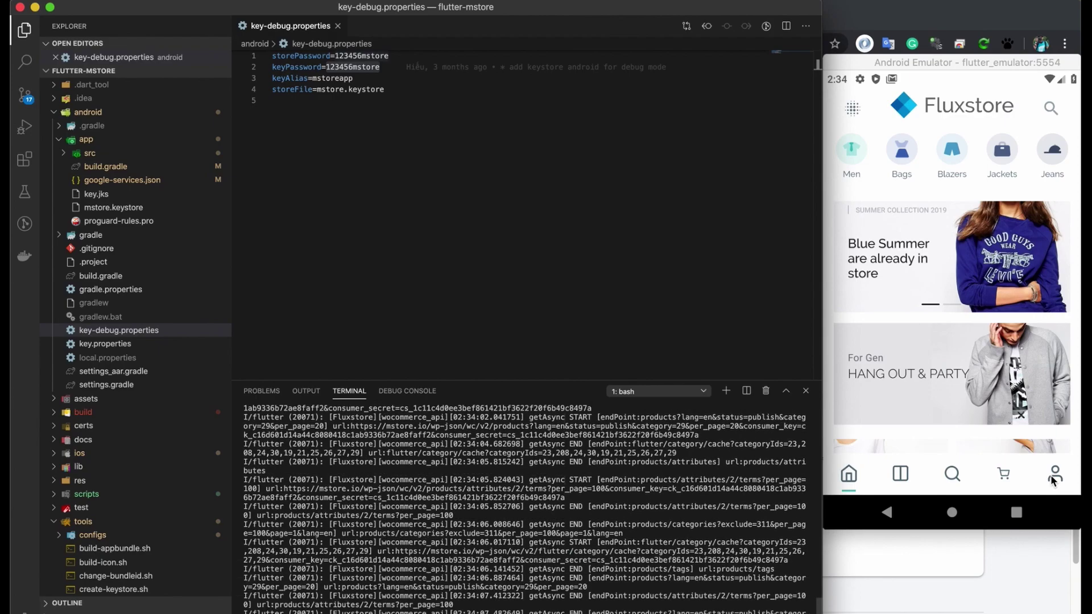
click(1050, 475)
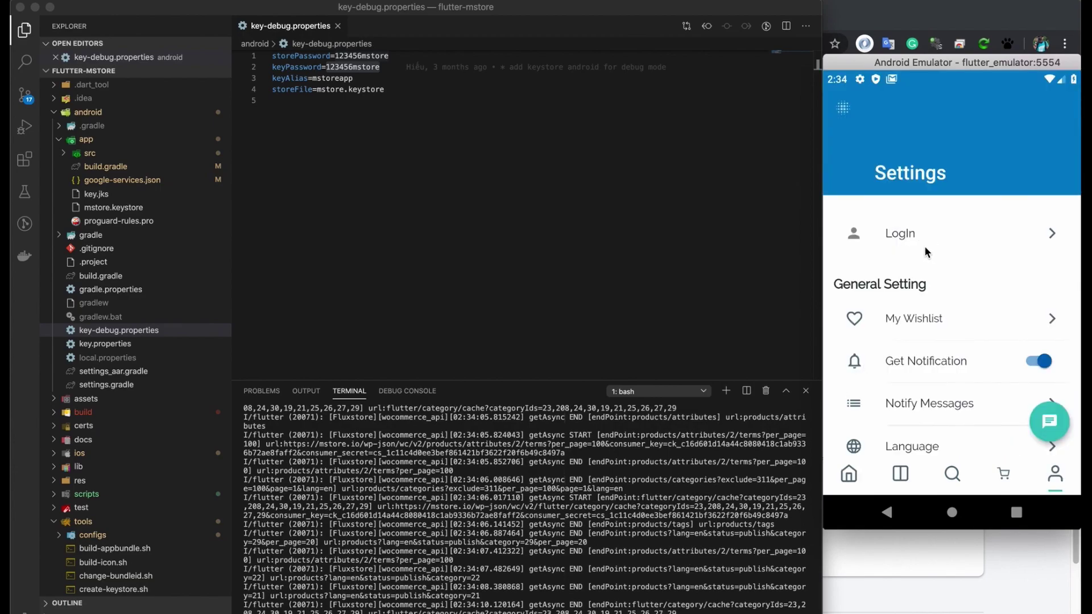
click(925, 249)
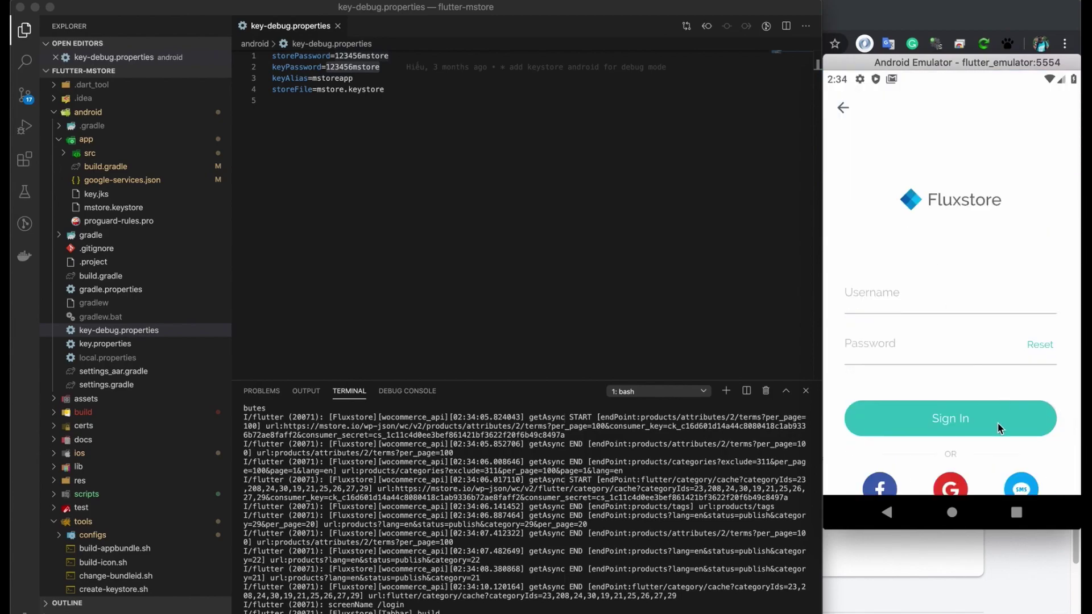
click(951, 488)
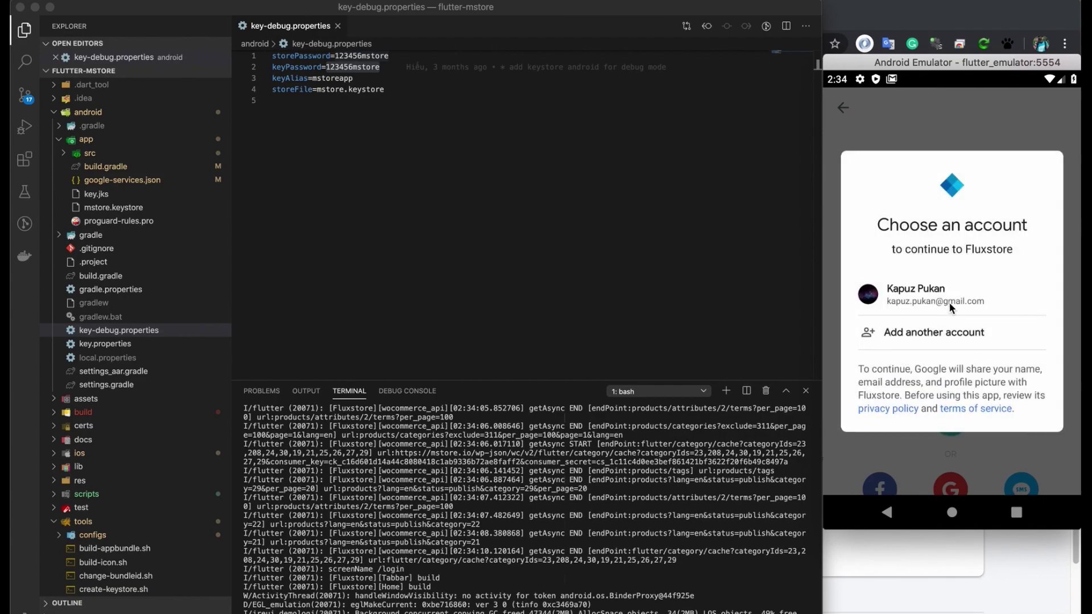
click(949, 304)
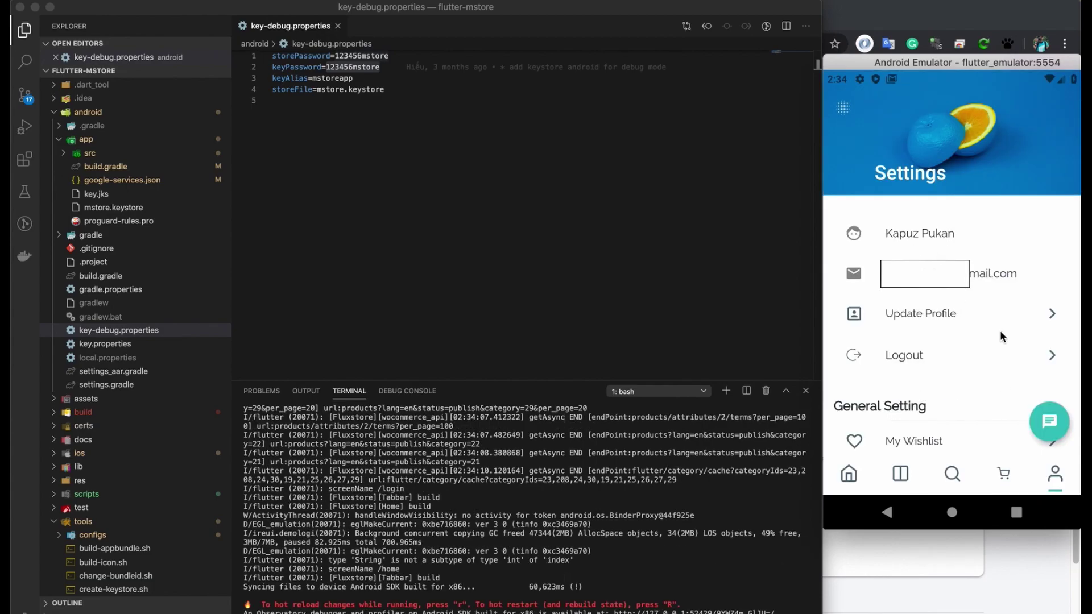
click(935, 351)
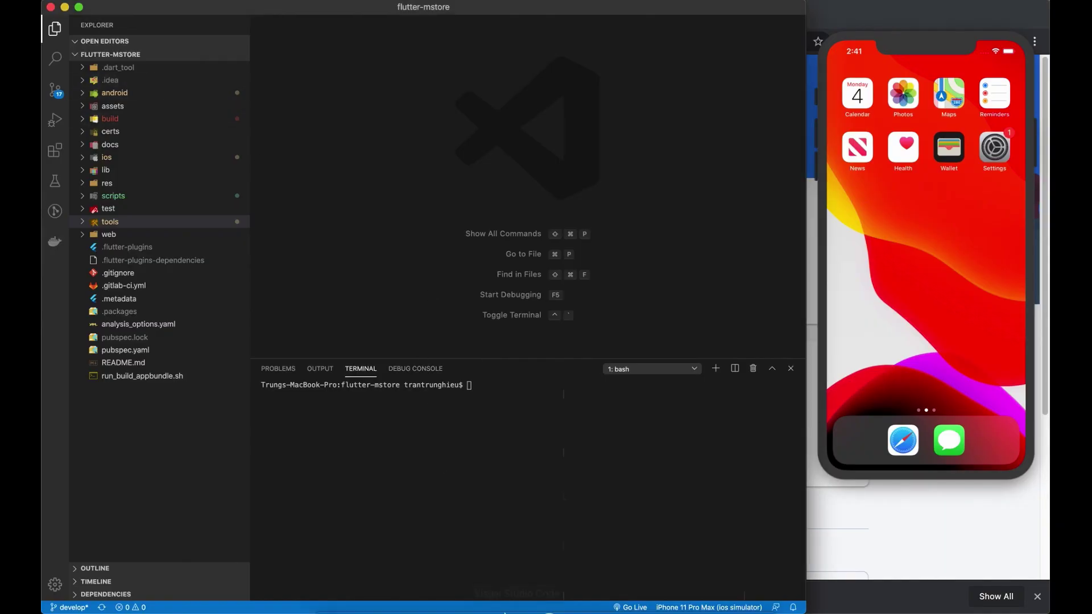
Switch to Chrome and open the Authentication sign-in methods of the FLuxStore Login Firebase project
mouse_move(512, 605)
click(463, 591)
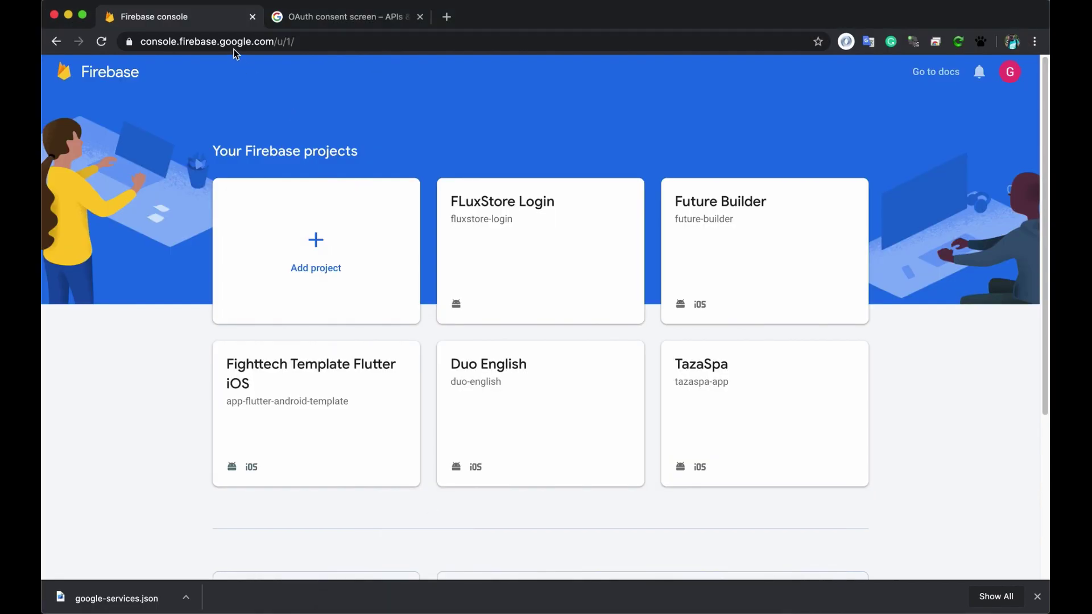
click(539, 224)
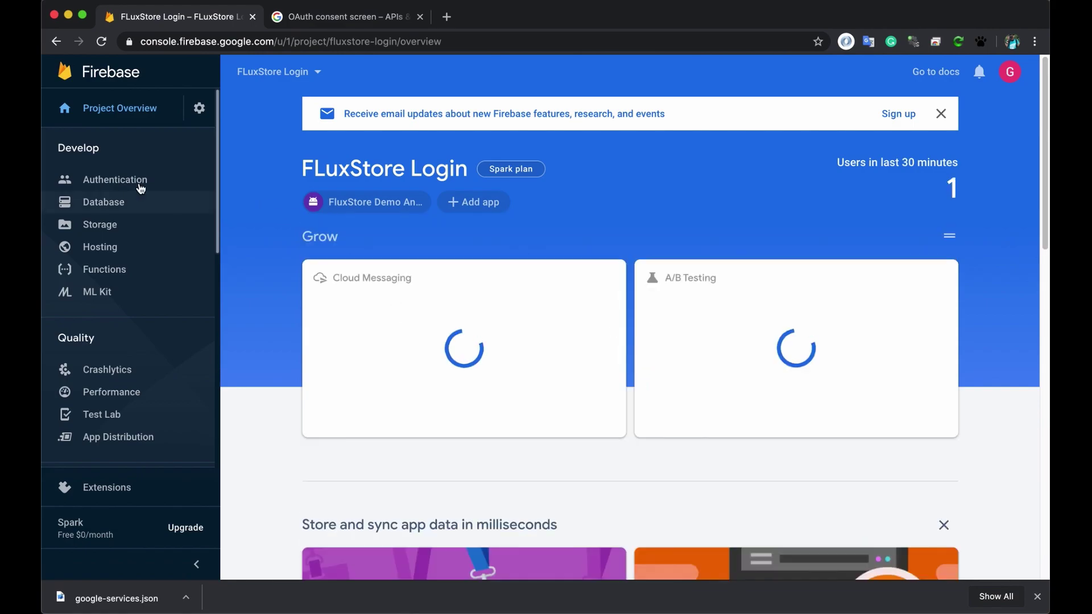
click(113, 180)
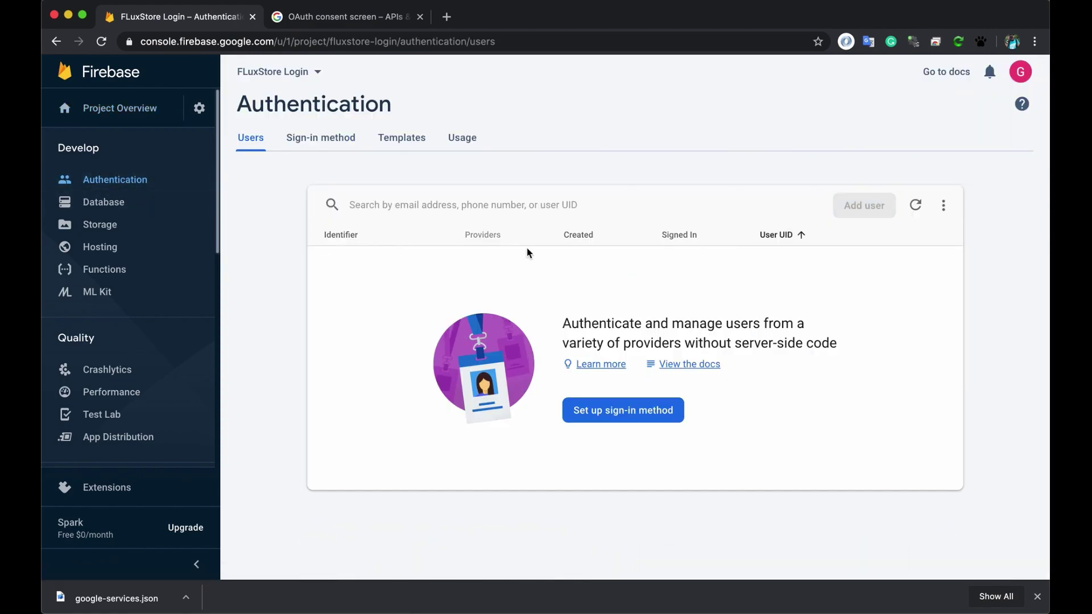
click(332, 139)
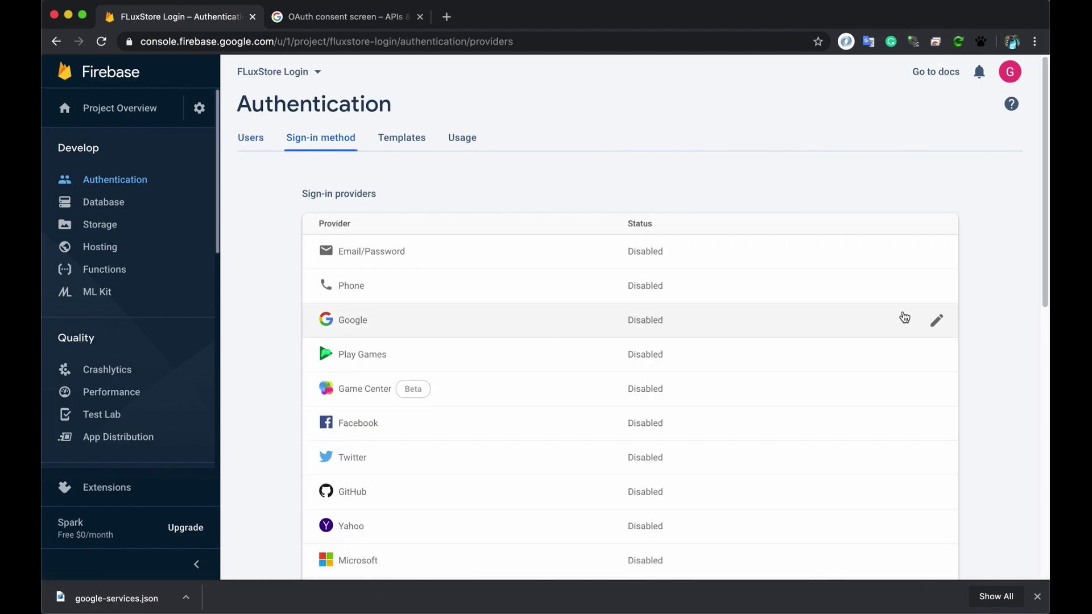
Enable the Google sign-in provider, choose the project support email and save the provider settings
click(934, 322)
click(803, 366)
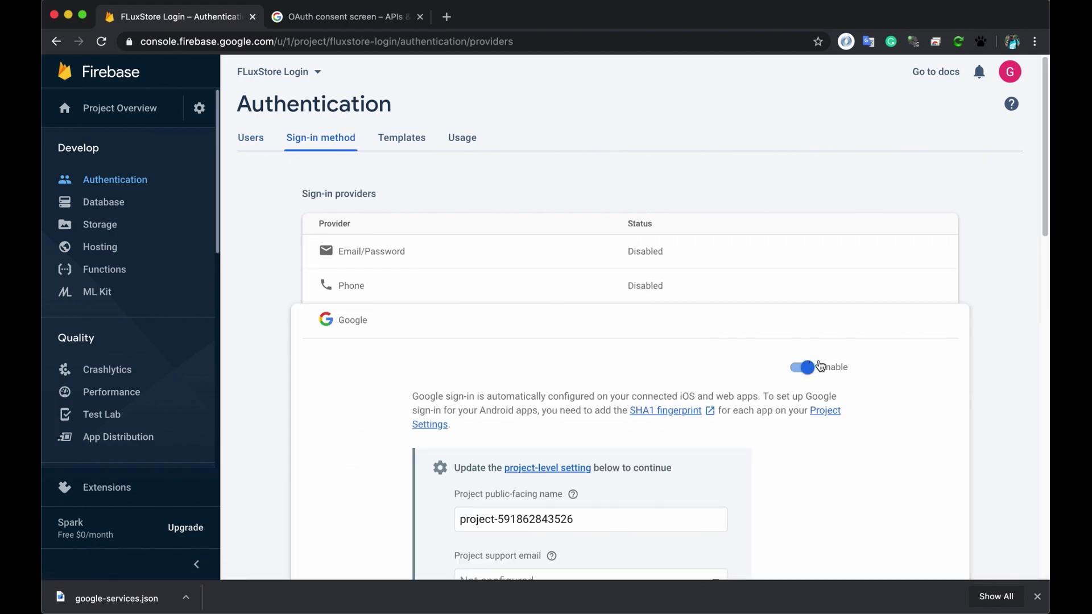
scroll(816, 364, down, 1)
click(654, 524)
click(618, 529)
scroll(827, 482, down, 7)
click(920, 254)
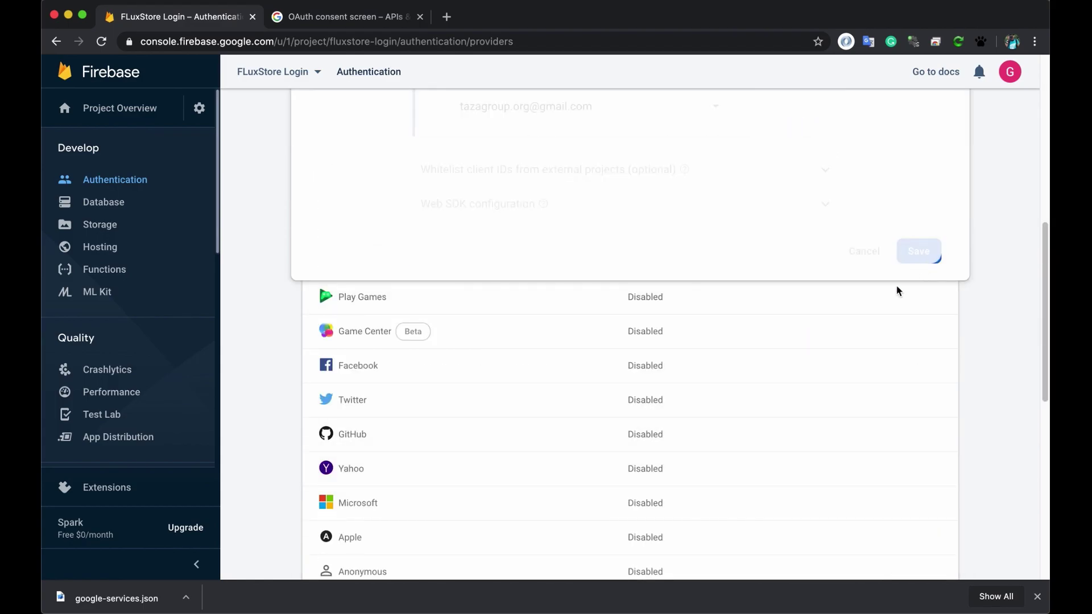
scroll(833, 365, down, 5)
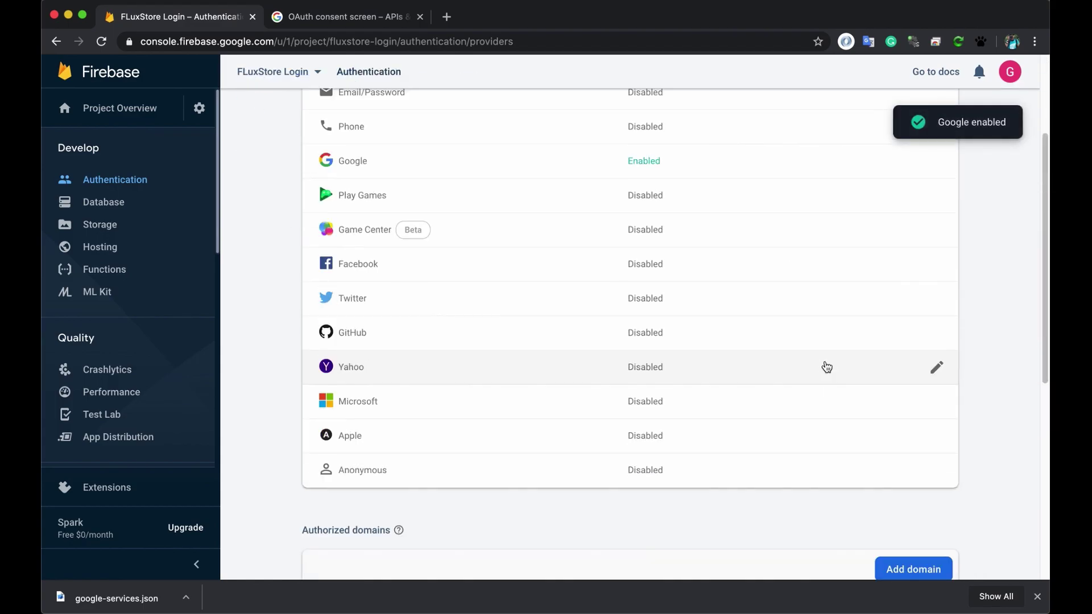
scroll(836, 365, up, 4)
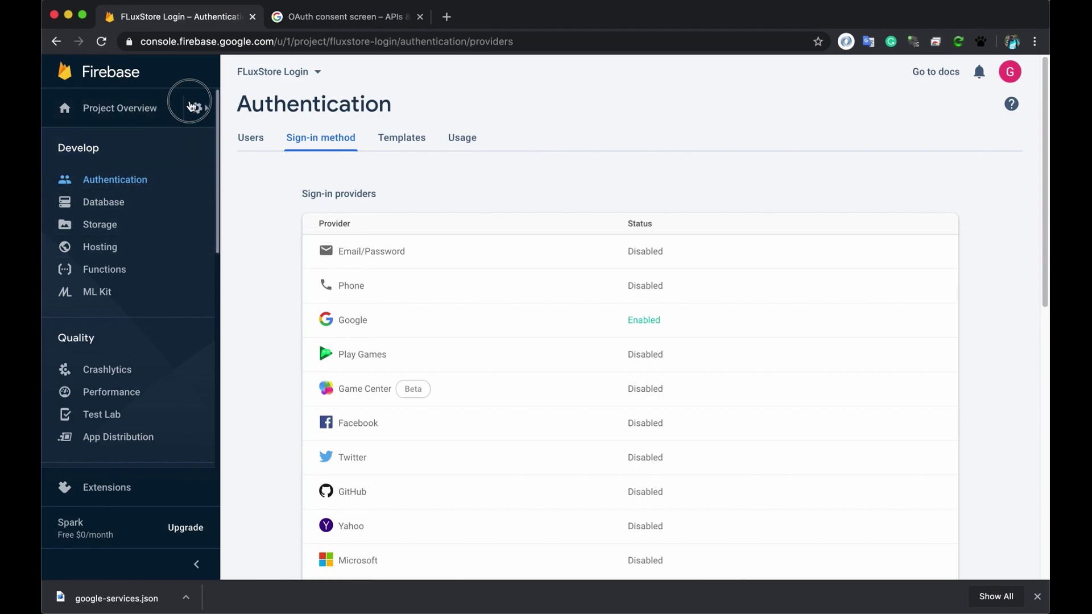
Open the Firebase project settings and start adding an iOS app to the project
click(199, 107)
click(236, 113)
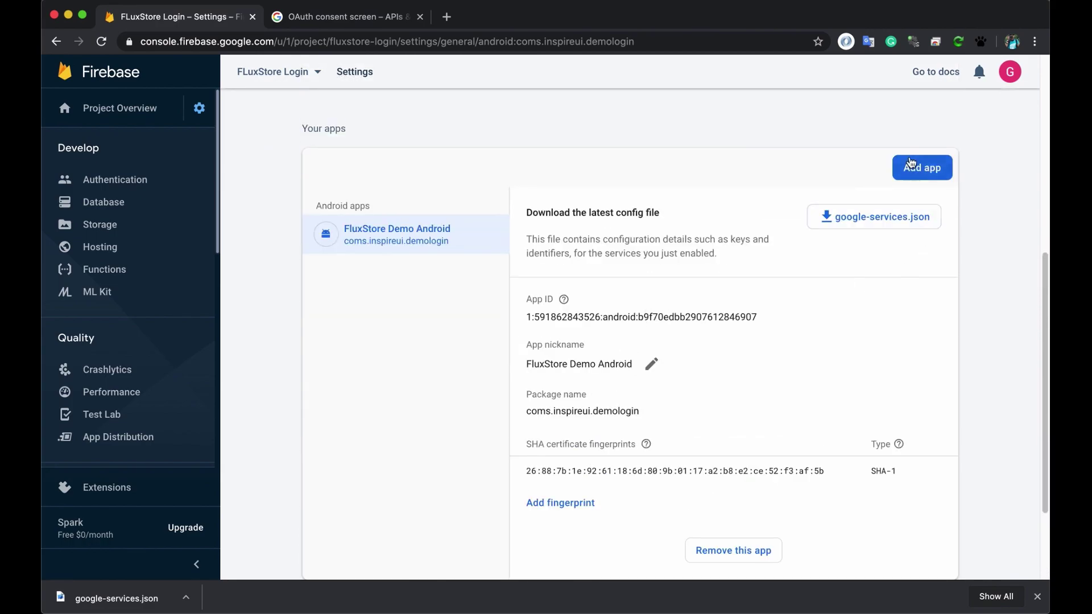
click(931, 168)
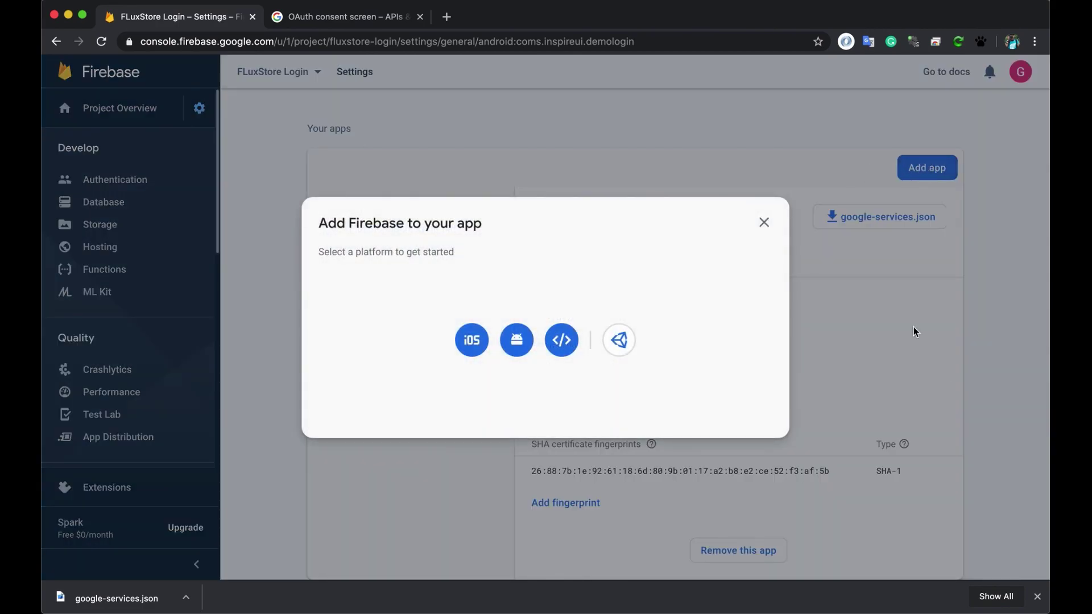
click(472, 340)
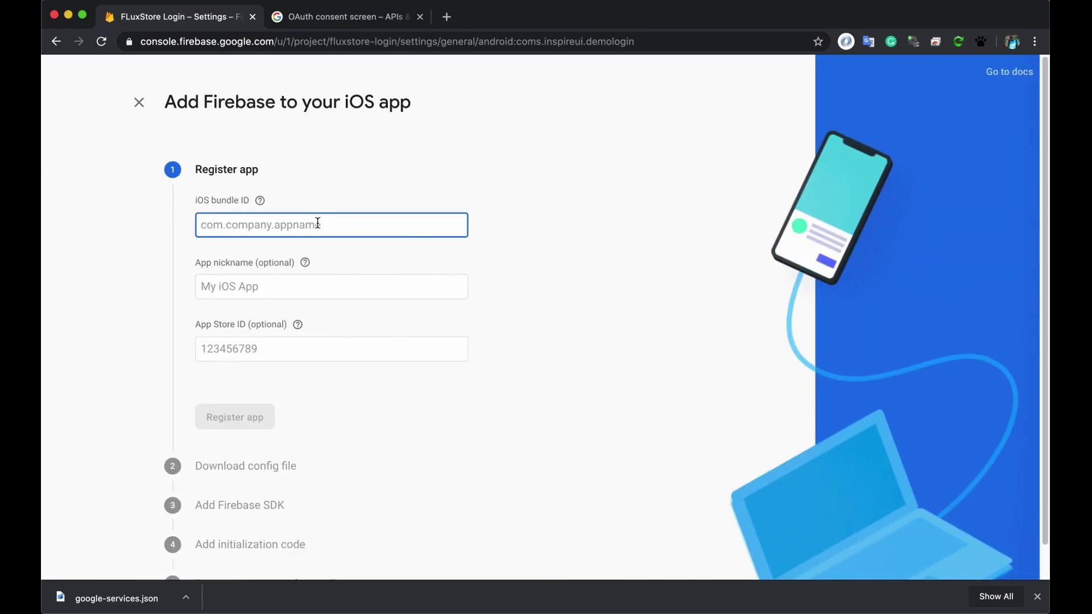
Switch to VS Code, search the project for PRODUCT_BUNDLE_IDENTIFIER and copy the bundle ID com.inspireui.mstoredemo.flutter from project.pbxproj
key(super+Tab)
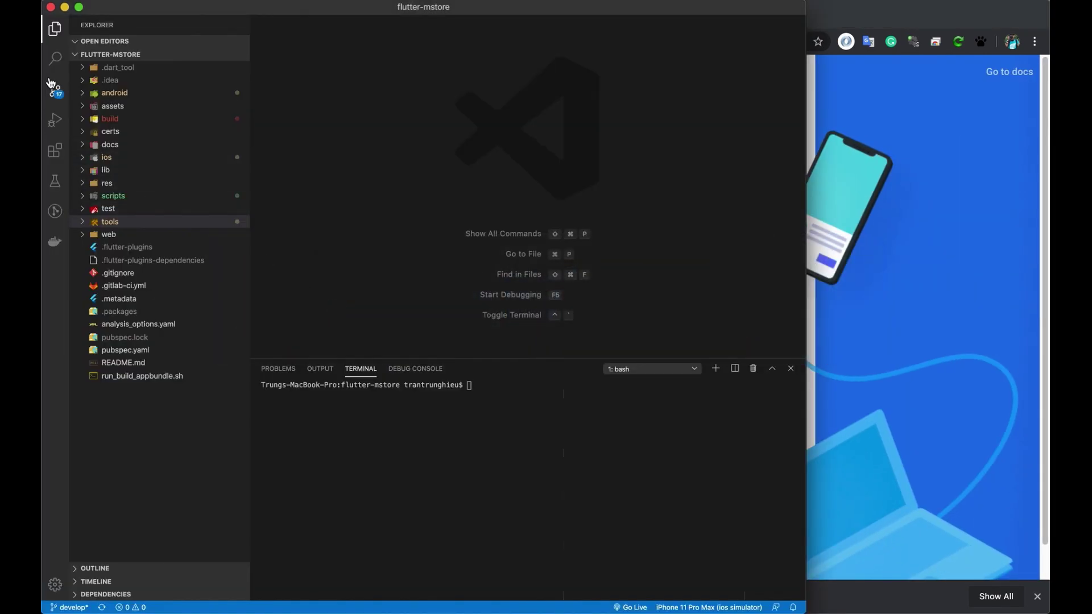
click(54, 59)
click(147, 46)
double_click(147, 46)
click(233, 413)
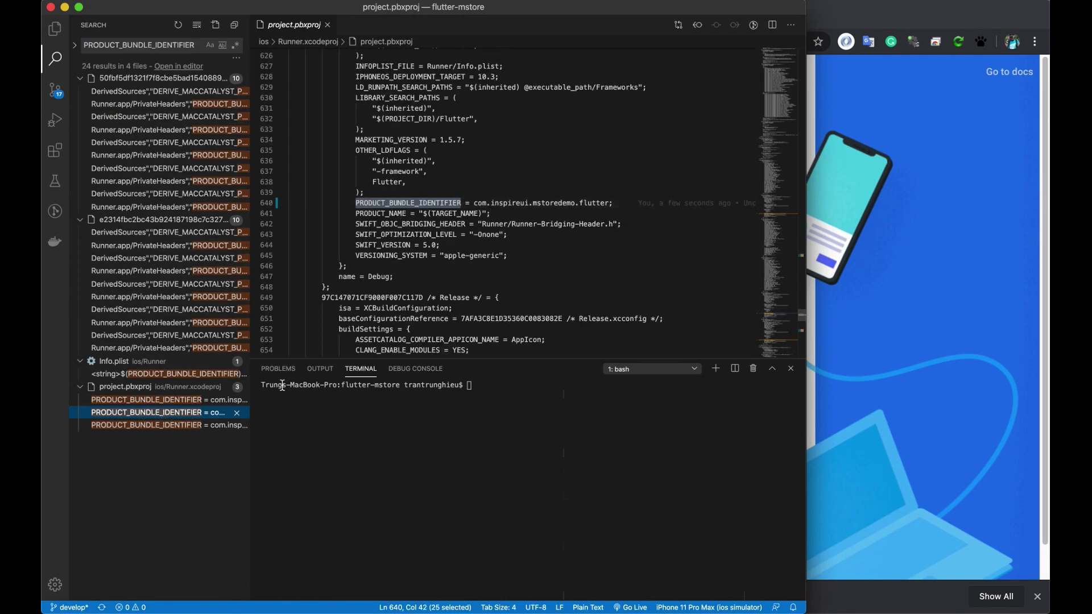
drag(475, 203, 608, 203)
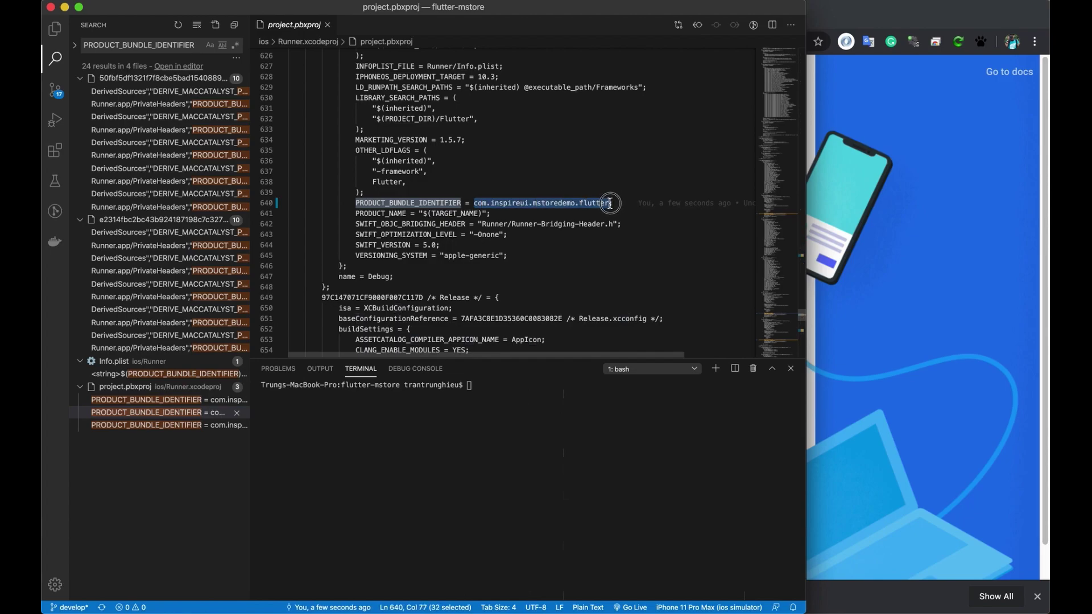
right_click(593, 206)
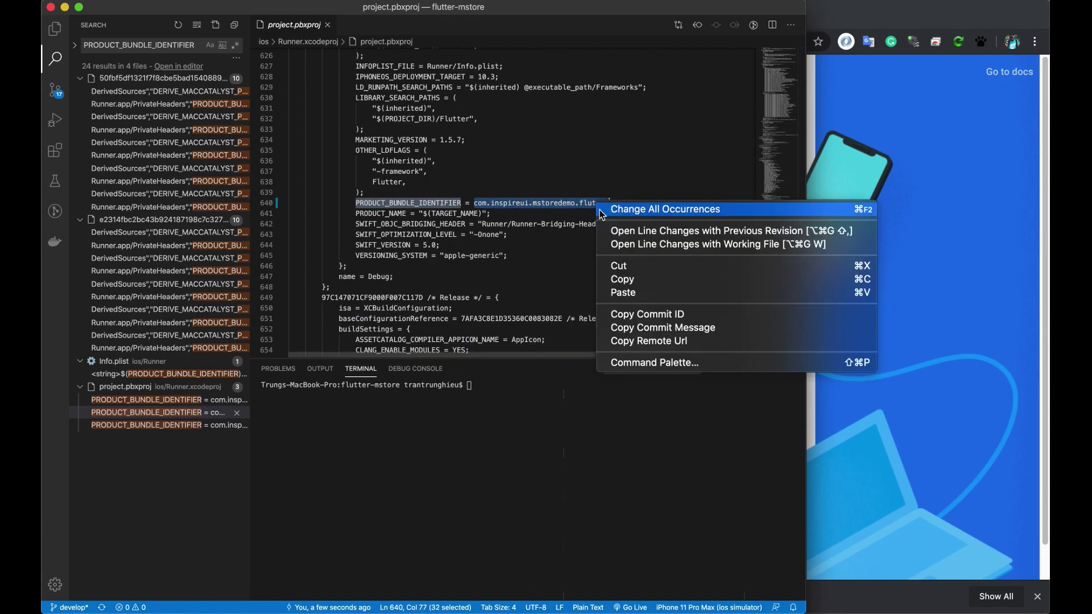
click(637, 284)
Back in Firebase, register the iOS app with bundle ID com.inspireui.mstoredemo.flutter and nickname FluxStore Demo IOS
click(1029, 253)
click(390, 224)
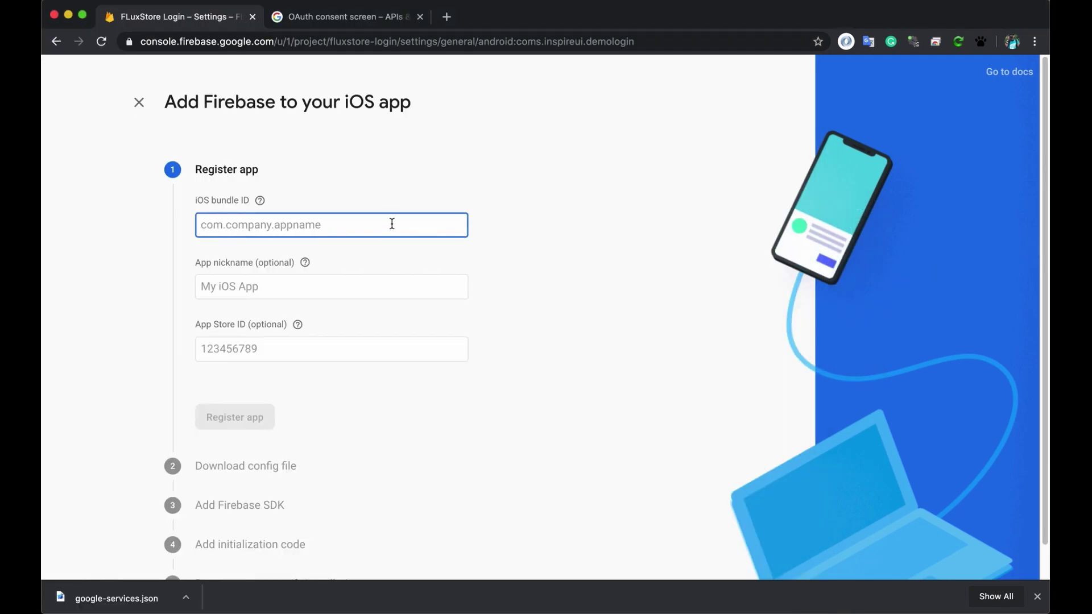
right_click(390, 222)
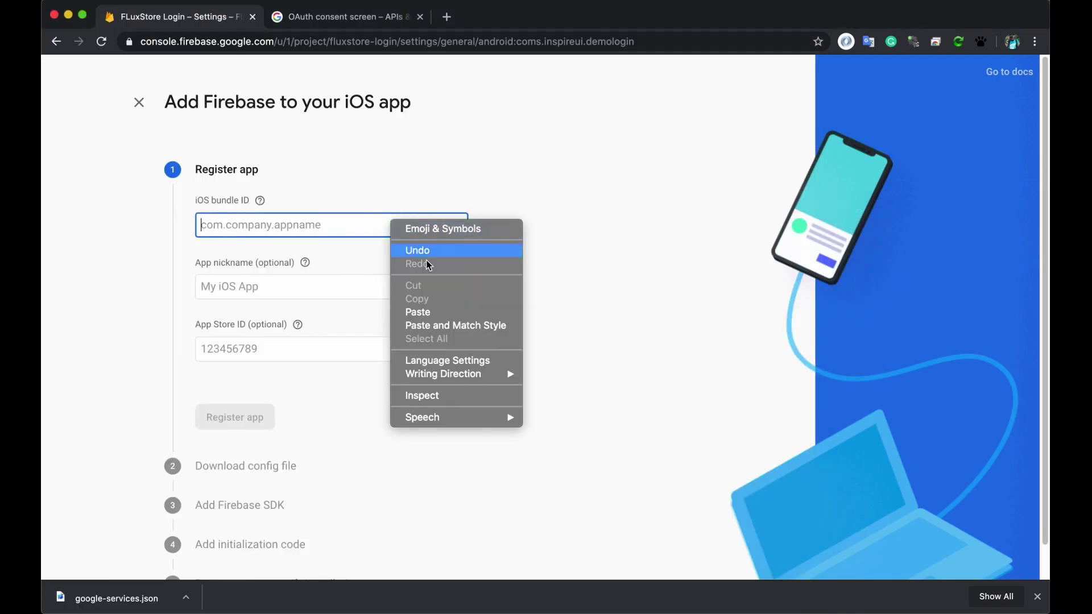
click(455, 311)
click(343, 279)
text(FluxSt)
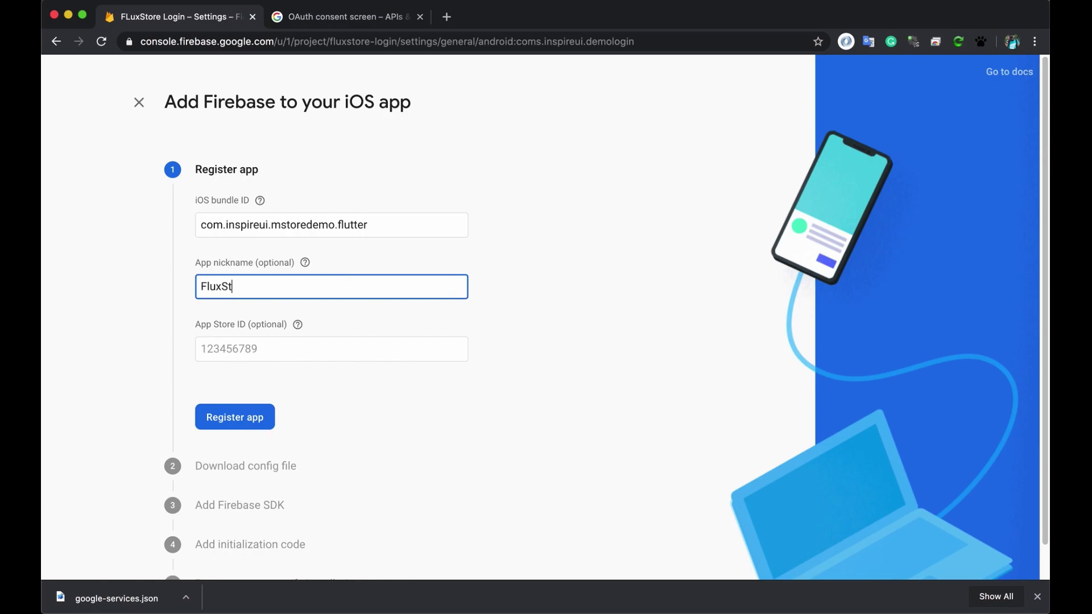
text(ore Demo IOS)
click(257, 413)
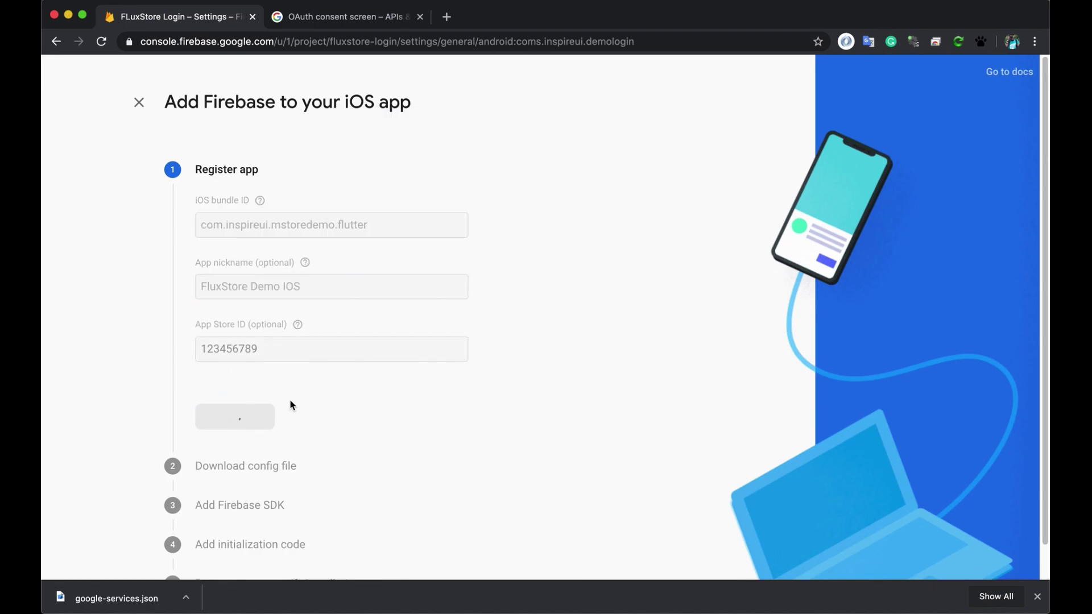
Switch to VS Code and permanently delete the old GoogleService-Info.plist from the ios folder
click(530, 588)
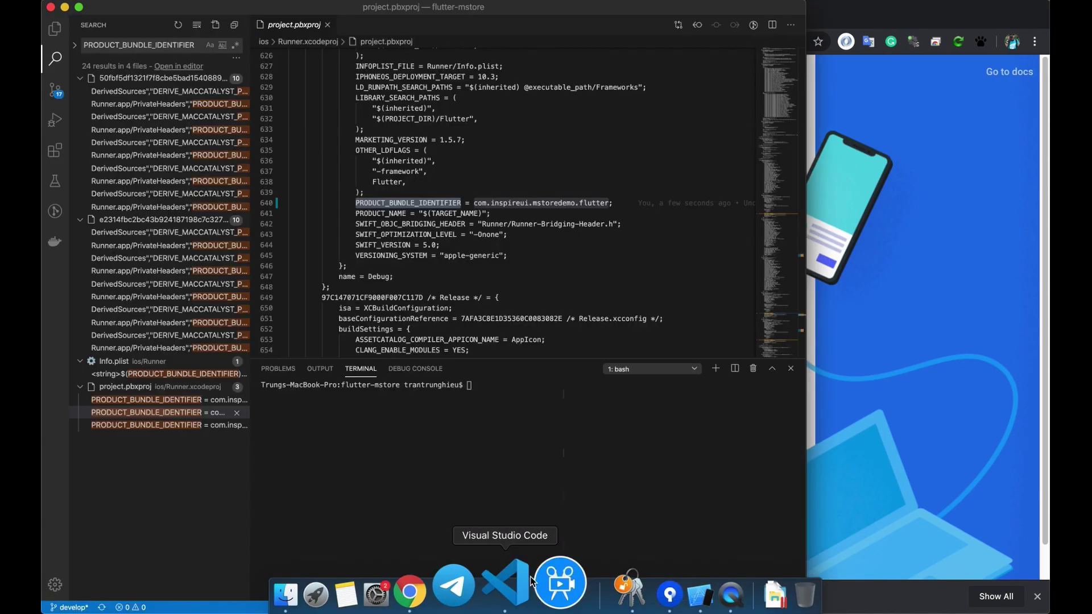
click(54, 29)
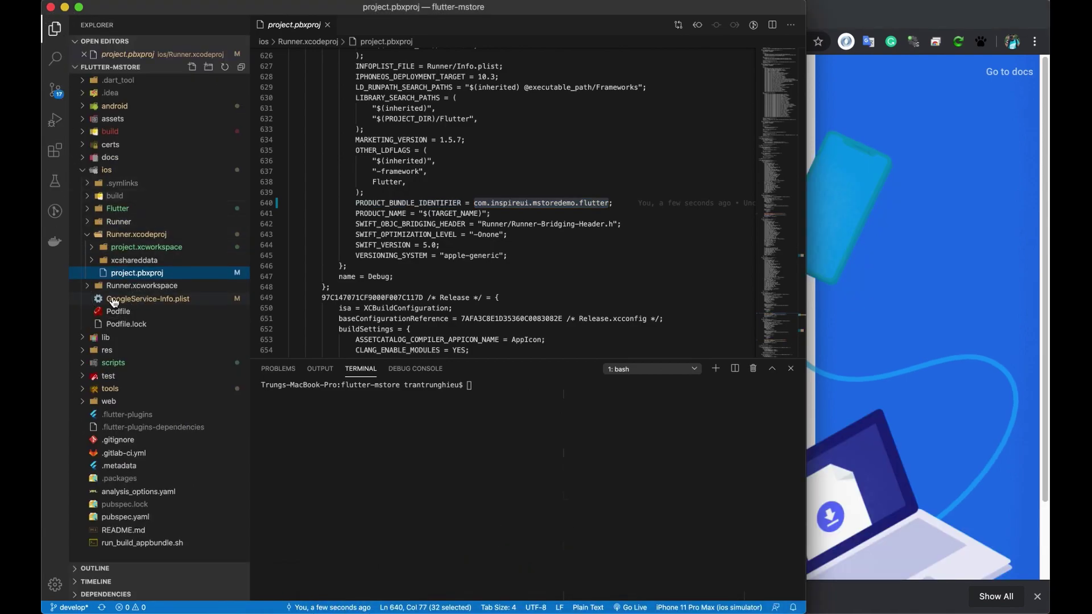
click(134, 300)
right_click(136, 300)
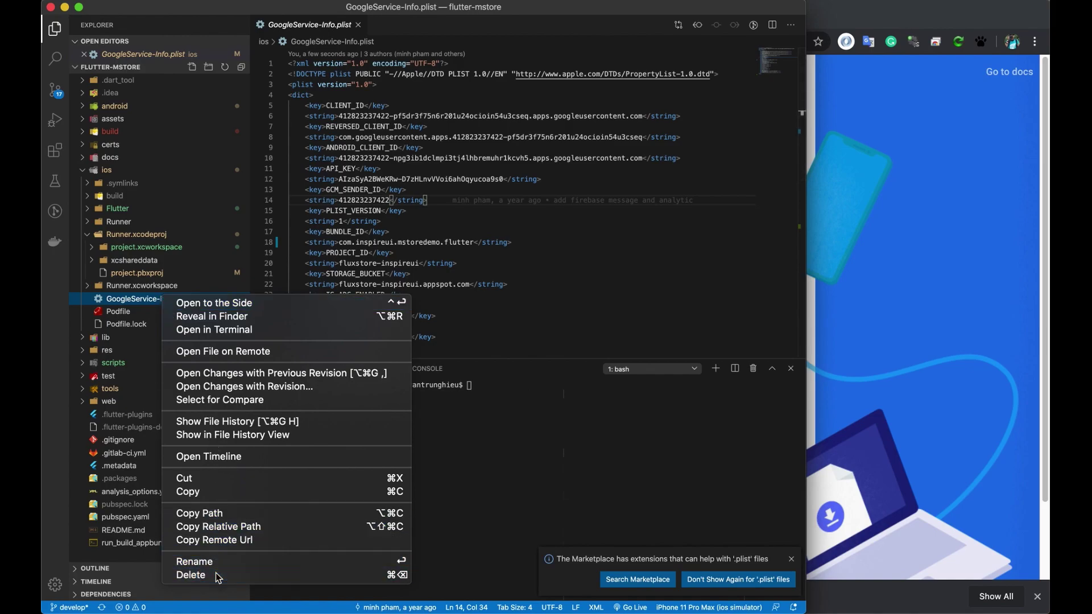
click(440, 275)
click(528, 110)
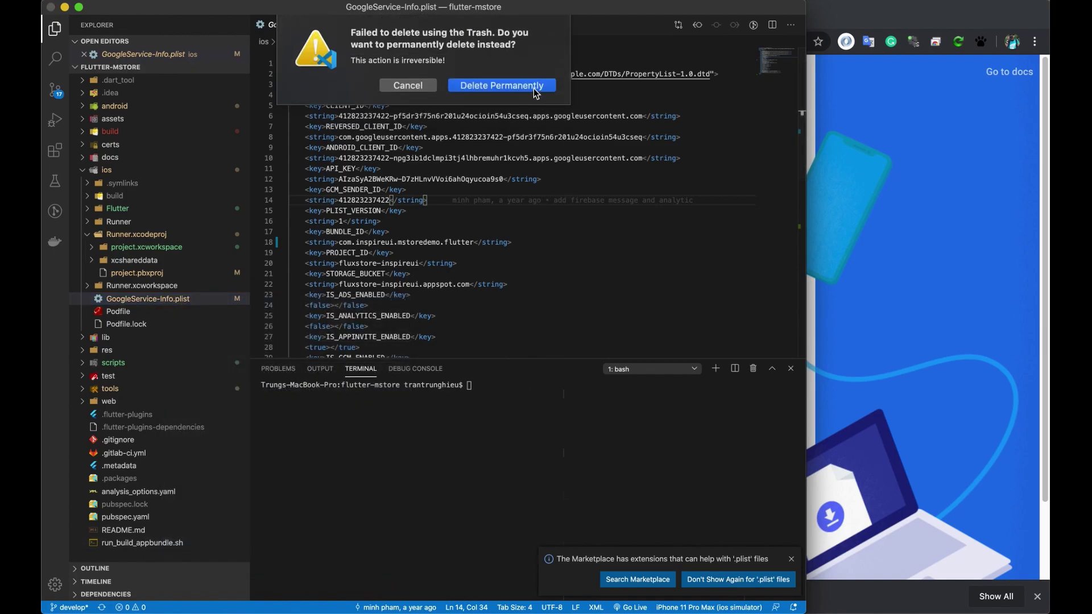
click(527, 89)
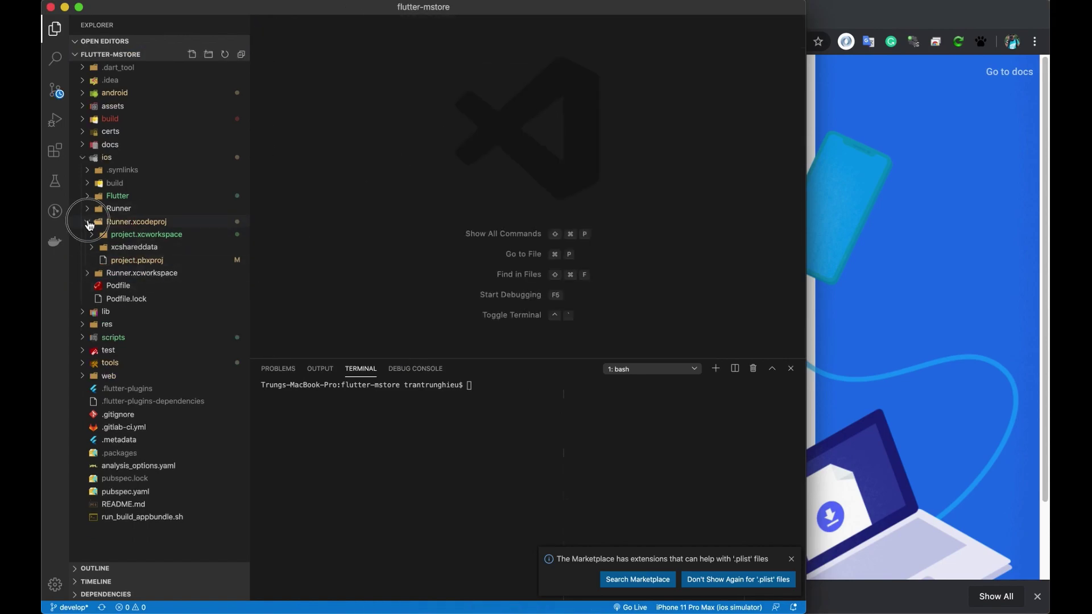
click(88, 223)
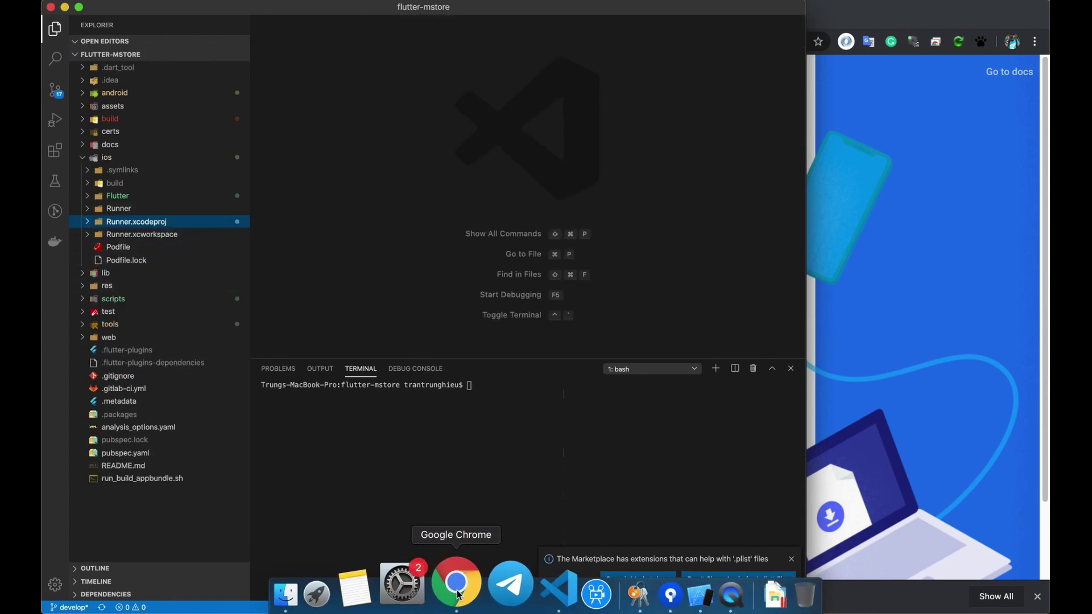
Switch to Chrome and download GoogleService-Info.plist from Firebase into the project's ios folder, and dismiss the downloads bar
click(461, 591)
click(361, 254)
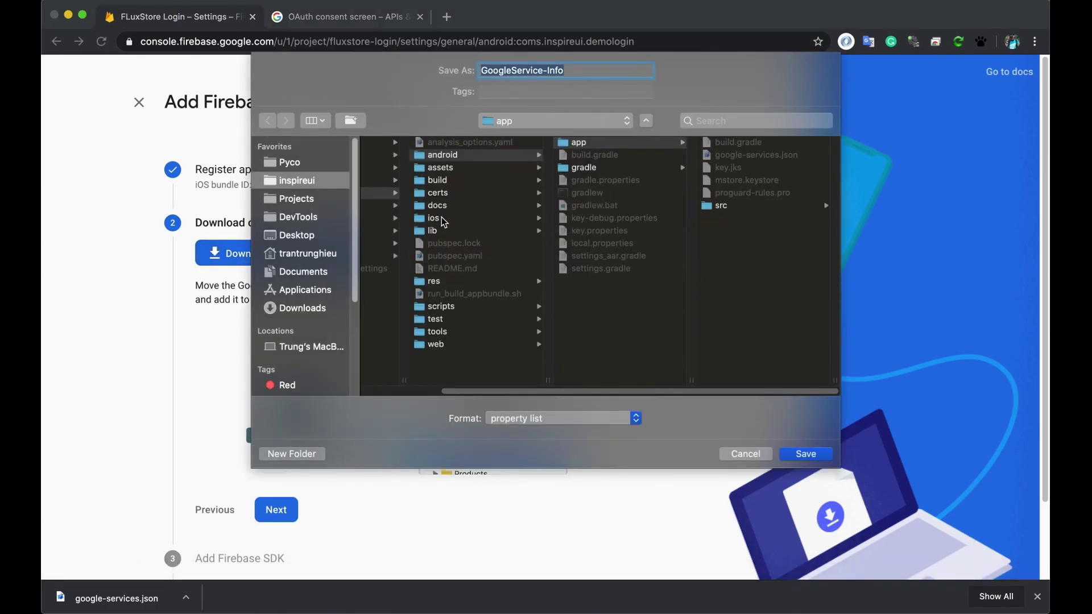
click(442, 219)
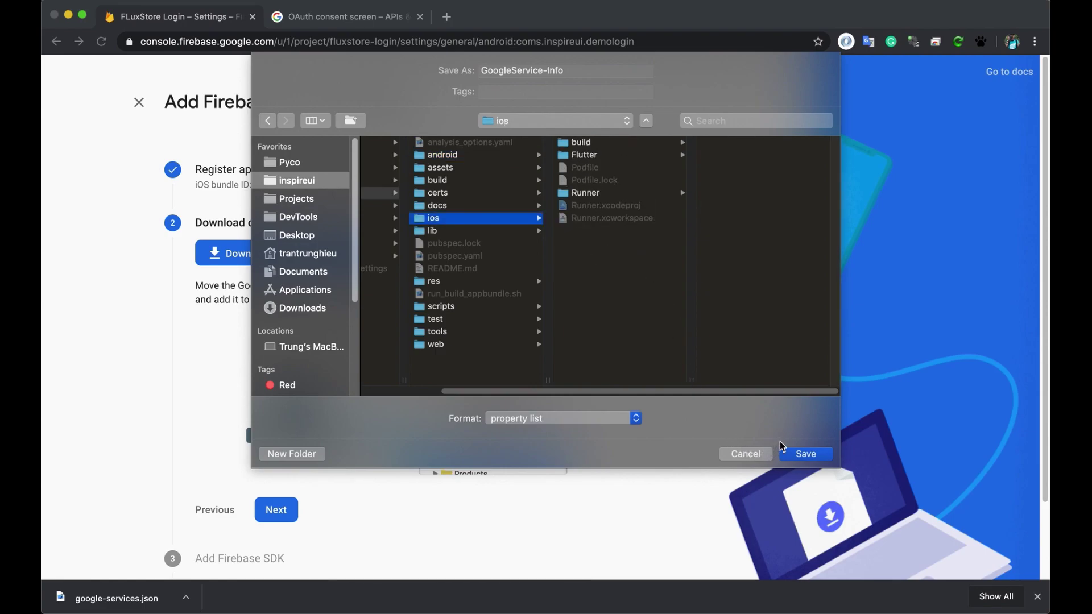
click(798, 453)
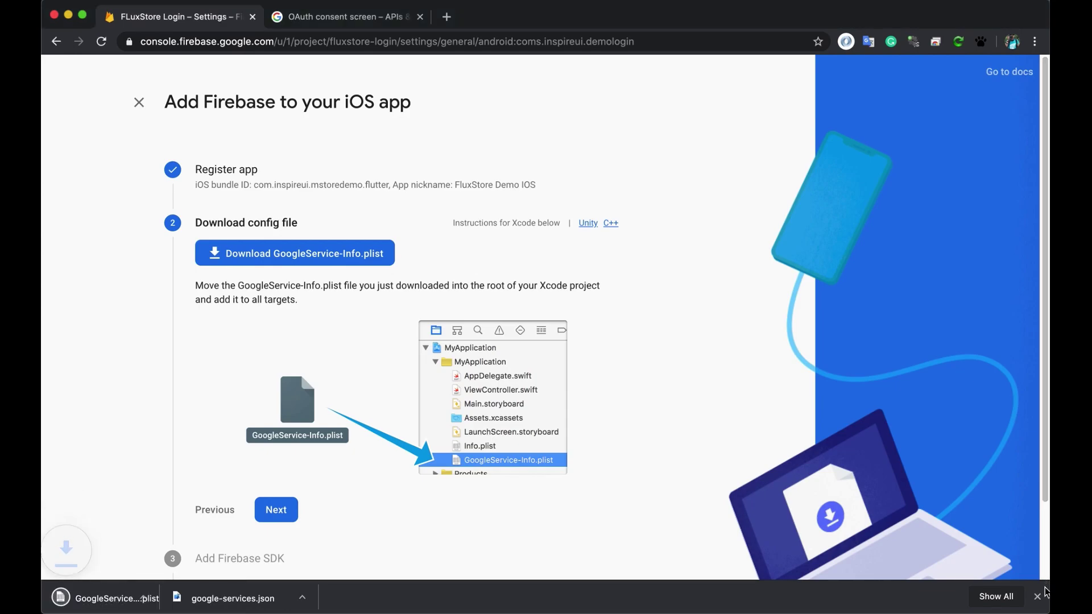
click(1039, 597)
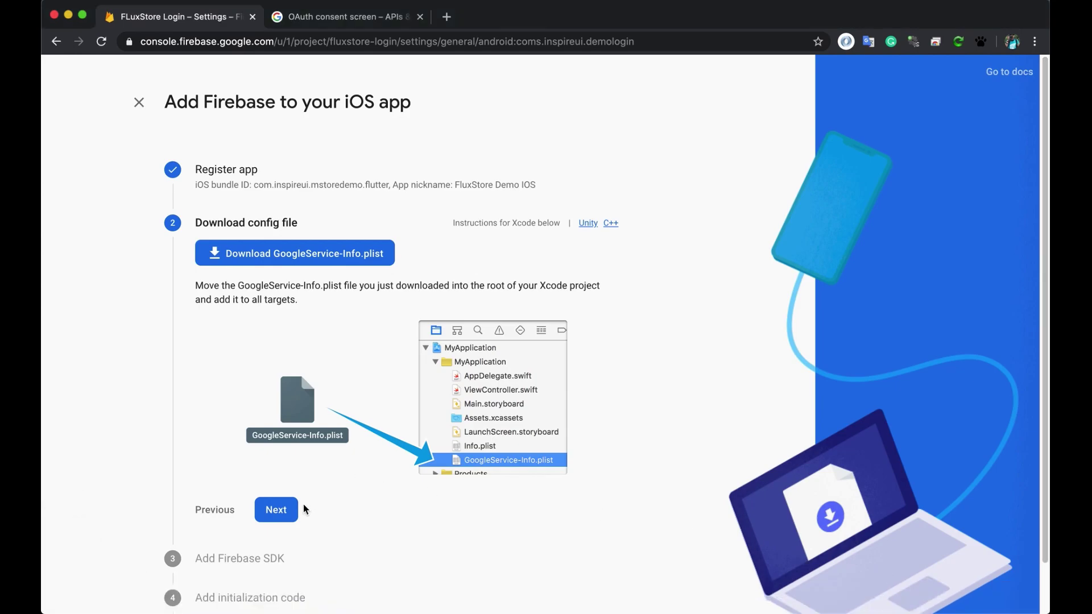
Complete the remaining Firebase iOS setup stages without changes, skipping the installation verification, and view the FluxStore Demo IOS app's settings
click(285, 510)
scroll(359, 346, down, 3)
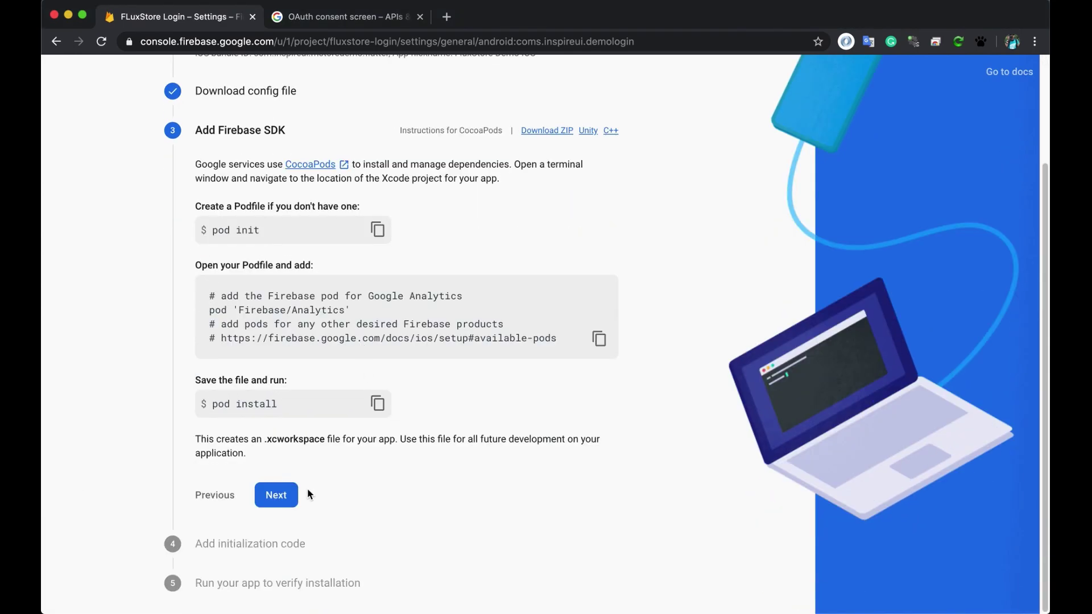
click(287, 500)
click(277, 535)
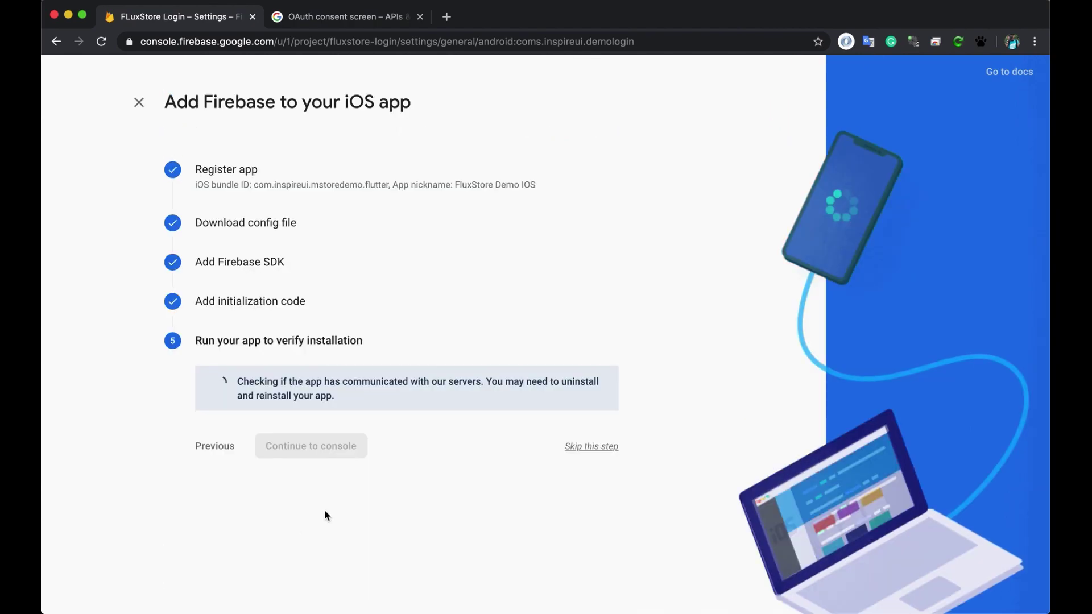
click(581, 448)
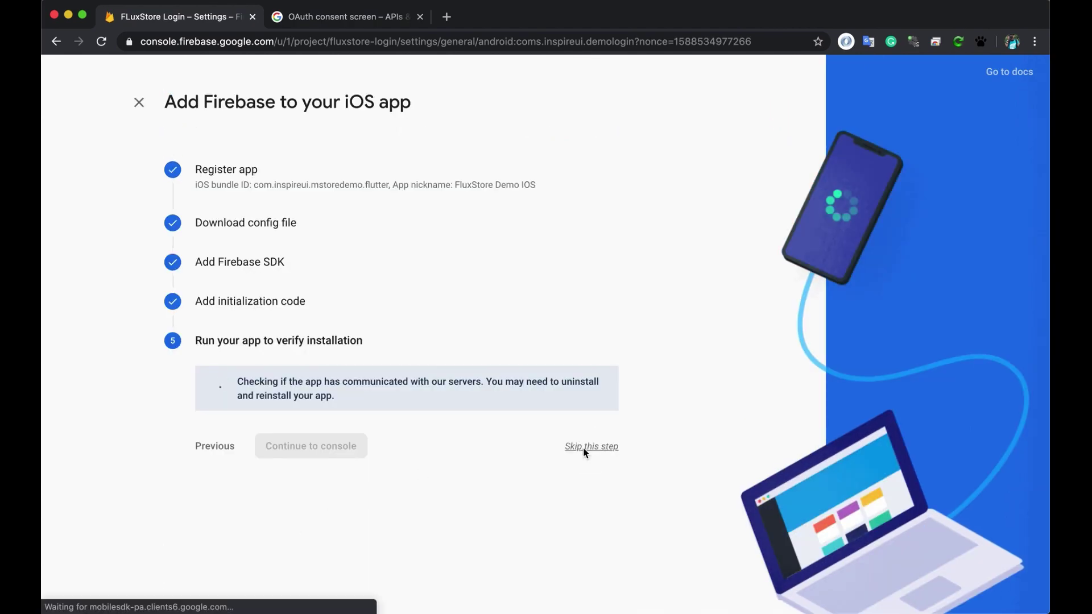
scroll(699, 418, down, 1)
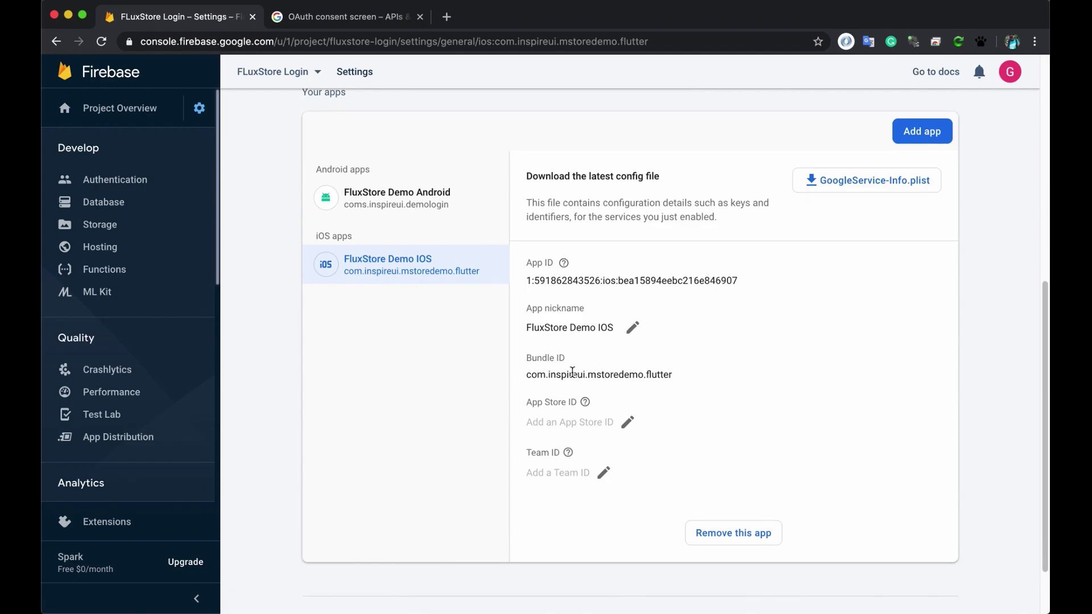
Switch to VS Code, run flutter clean in the terminal, and bring the iPhone 11 Pro Max simulator into view
key(super+Tab)
click(523, 476)
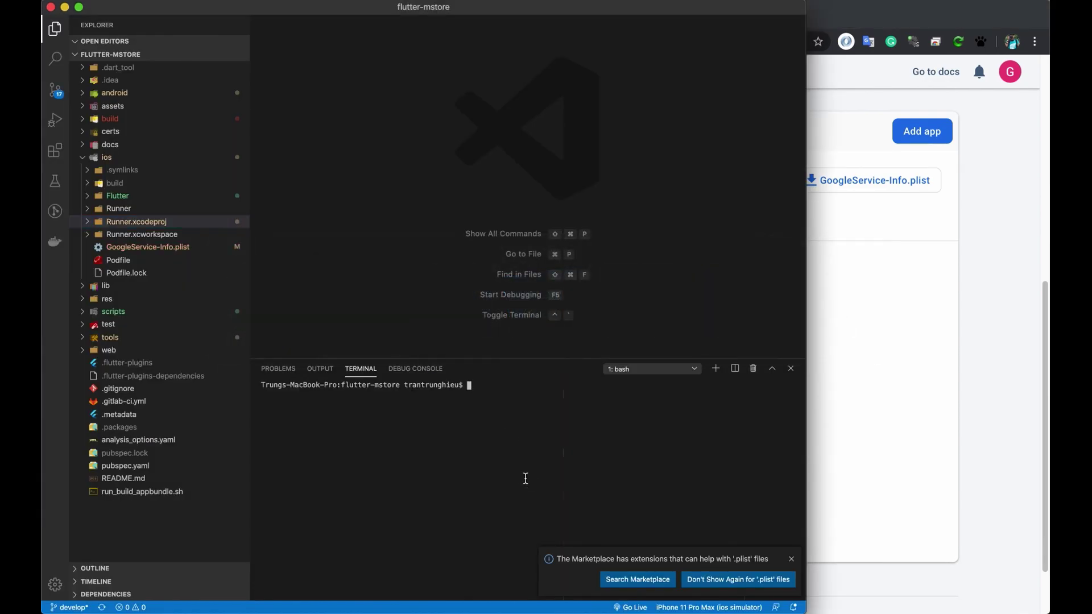
text(flutter clean)
key(Return)
key(super+Tab)
key(super+Tab)
key(super+Tab)
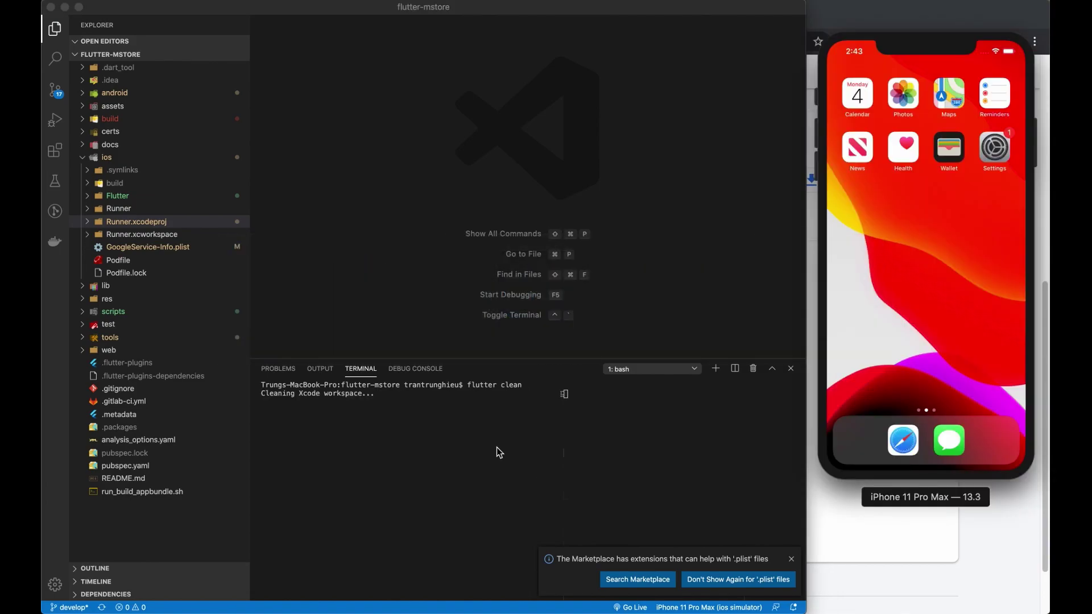
Copy the REVERSED_CLIENT_ID value from GoogleService-Info.plist in the ios folder
click(196, 246)
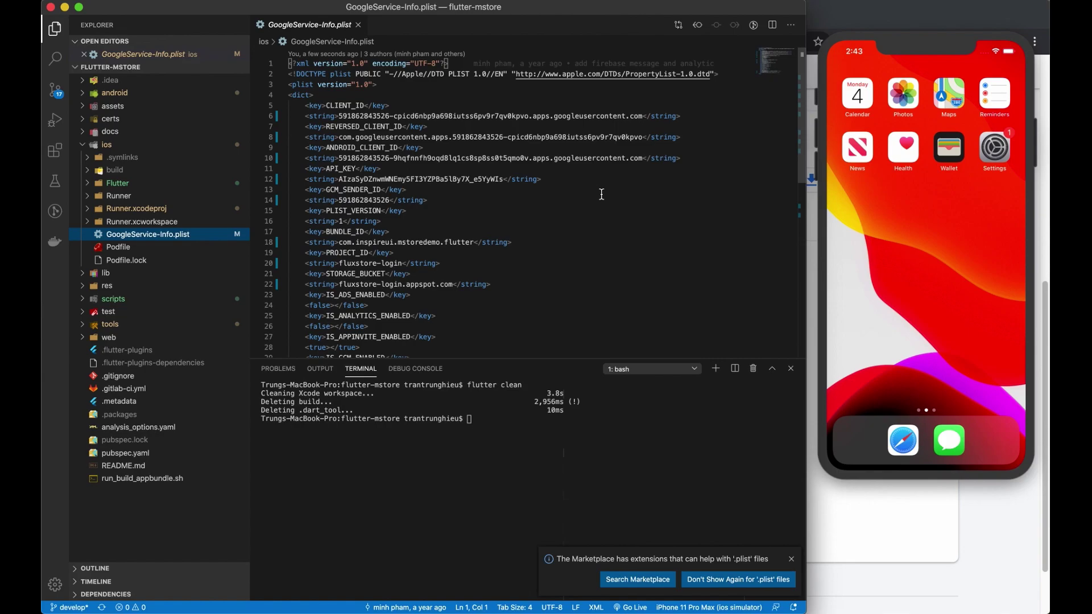
drag(642, 138, 337, 140)
key(super+c)
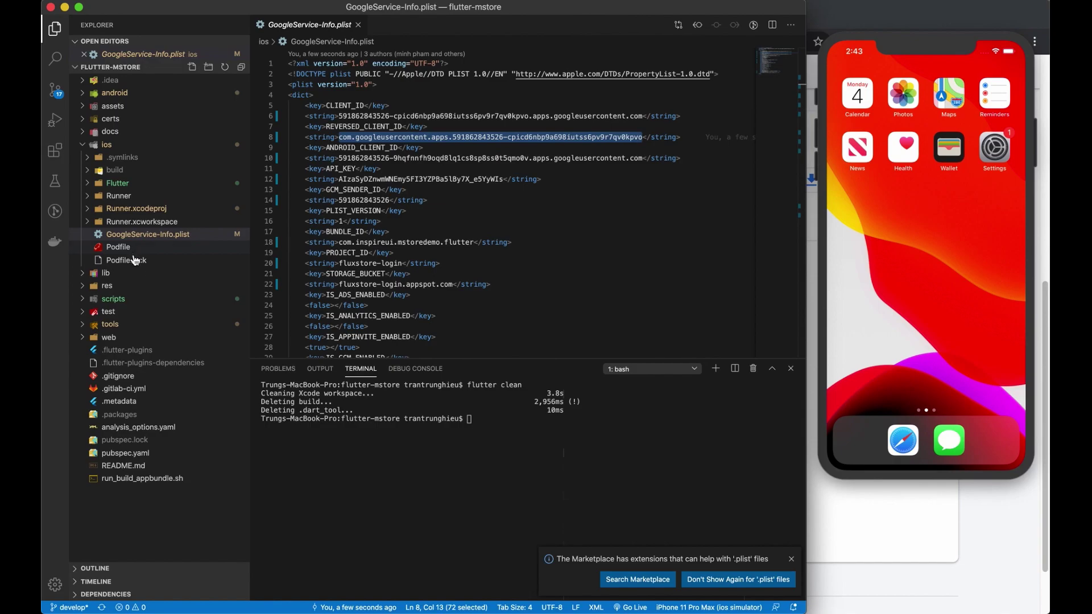
In ios/Runner/Info.plist, replace the com.googleusercontent.apps URL scheme with the copied REVERSED_CLIENT_ID and save the file
click(138, 199)
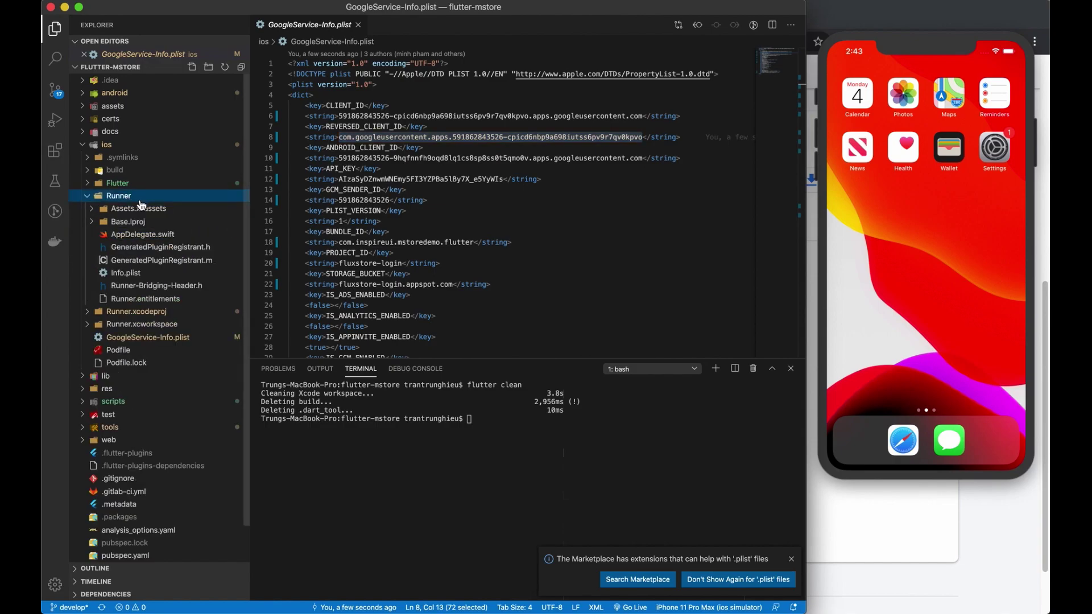
click(119, 274)
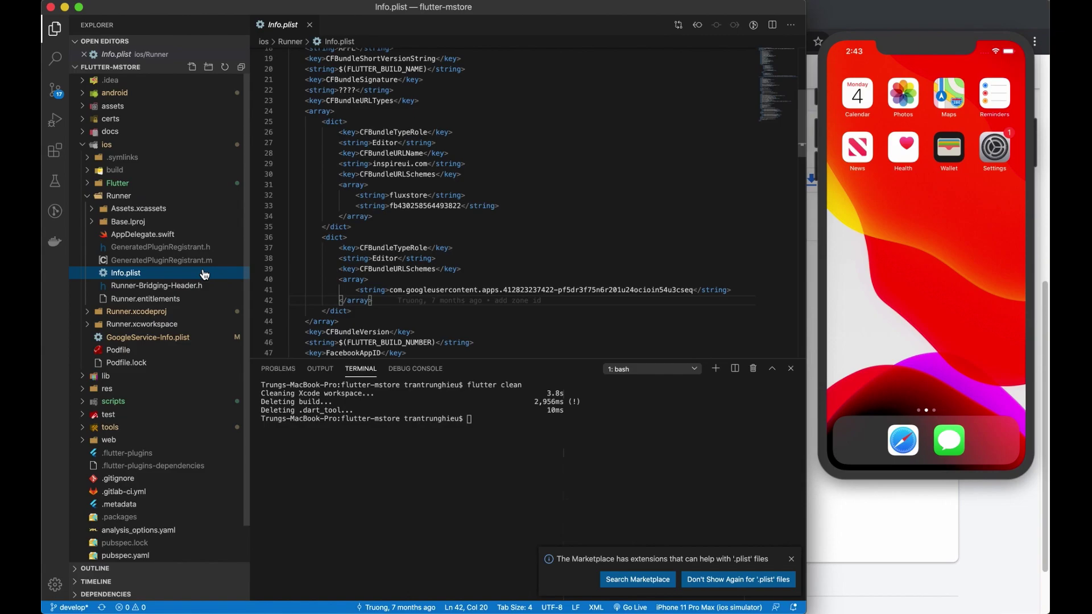
click(390, 290)
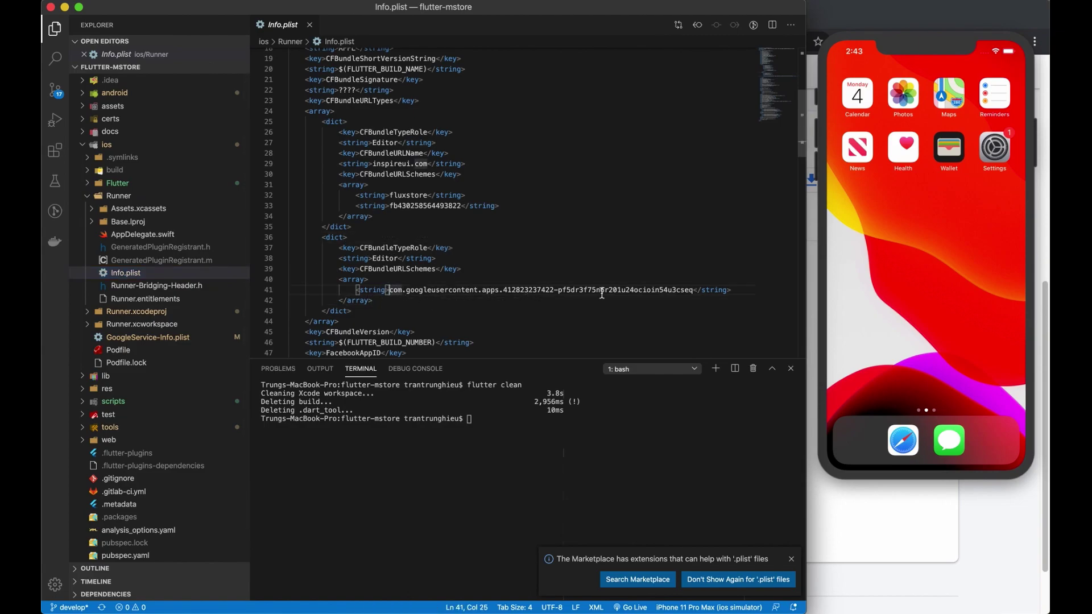
shift+click(695, 292)
key(super+v)
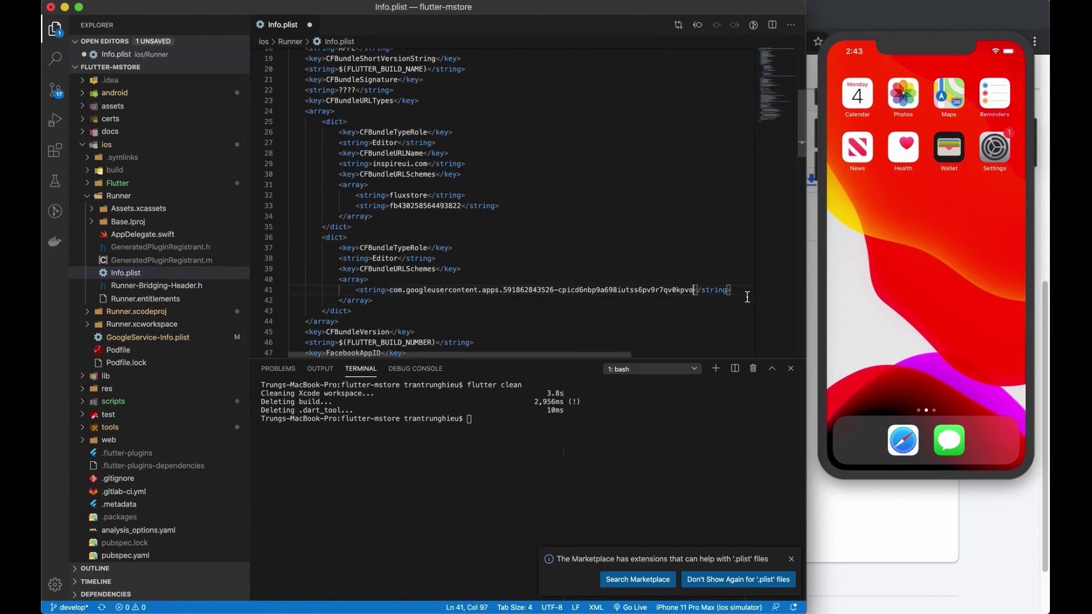
click(510, 308)
key(super+s)
scroll(509, 309, down, 3)
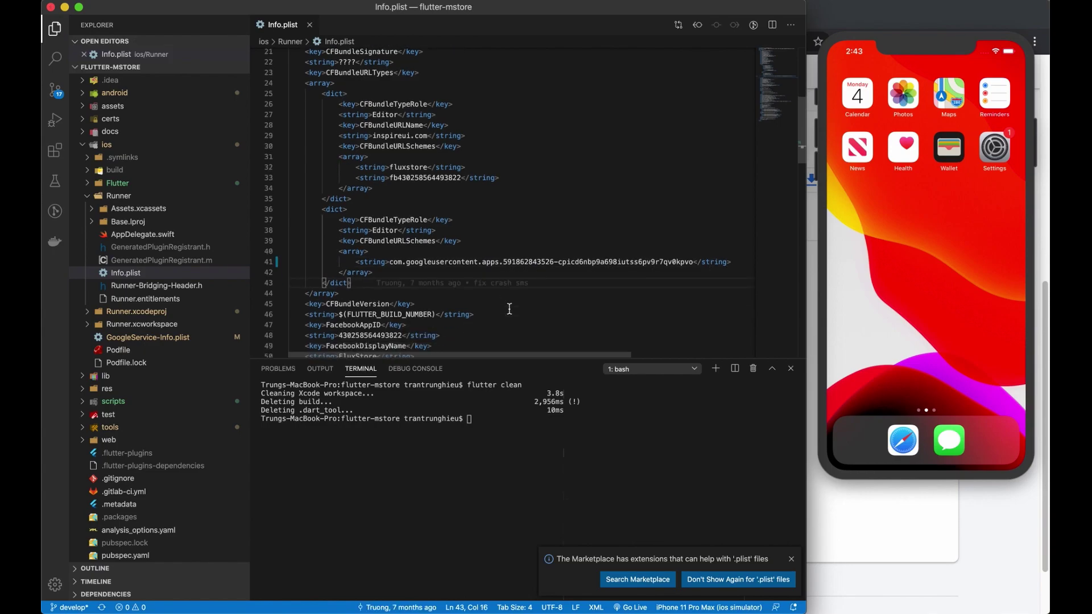
scroll(507, 310, up, 3)
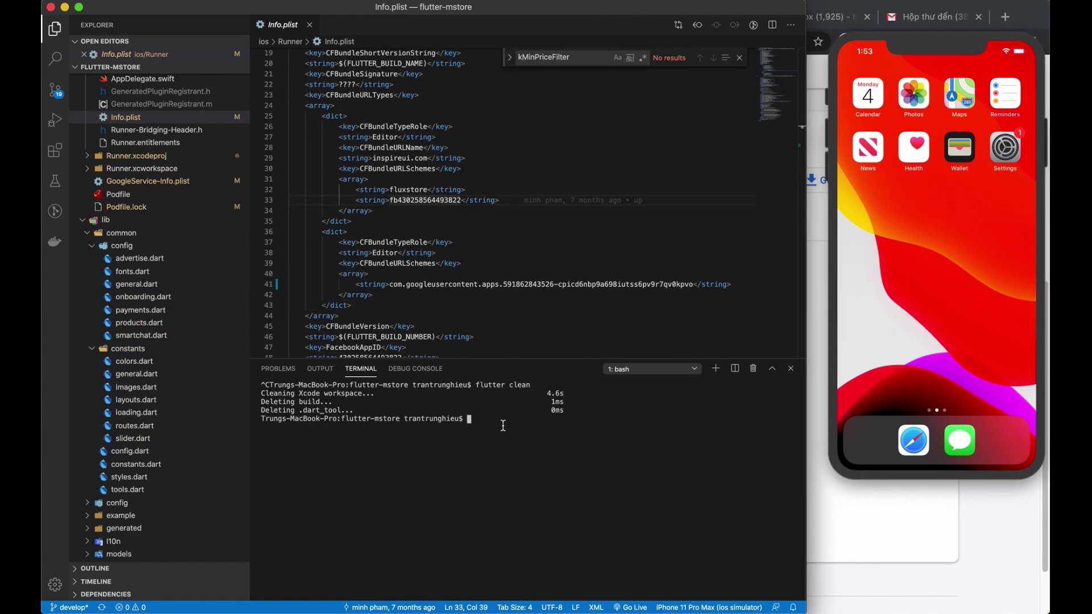
Build and launch the app with flutter run on the iPhone 11 Pro Max simulator and allow its notifications
text(flutte )
text( run)
key(Return)
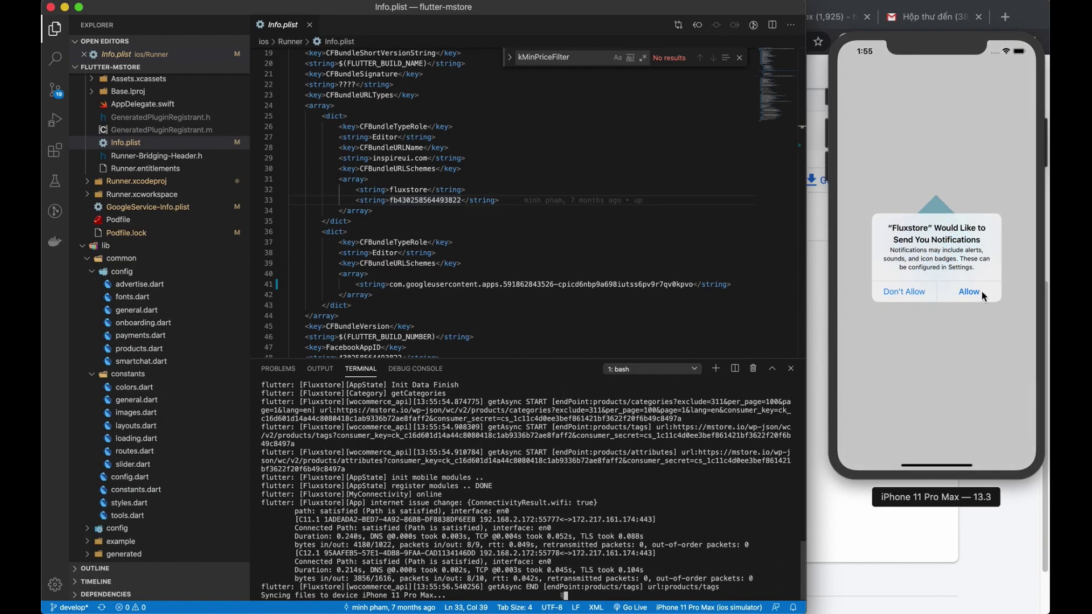
click(982, 291)
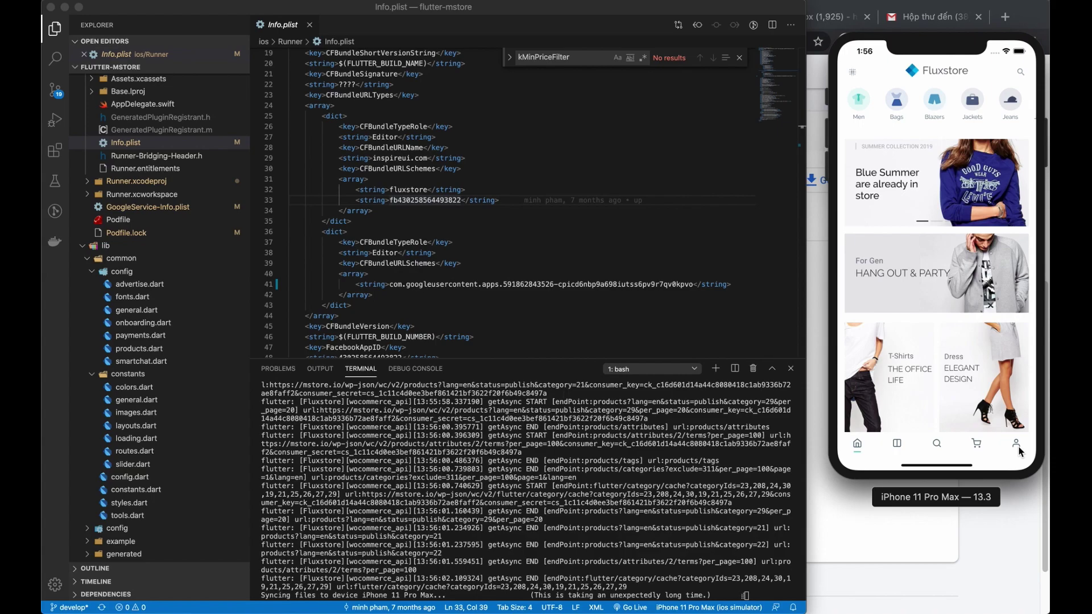
Open the Fluxstore login screen from the app's settings and start Google sign-in, allowing the app to use google.com
click(1018, 450)
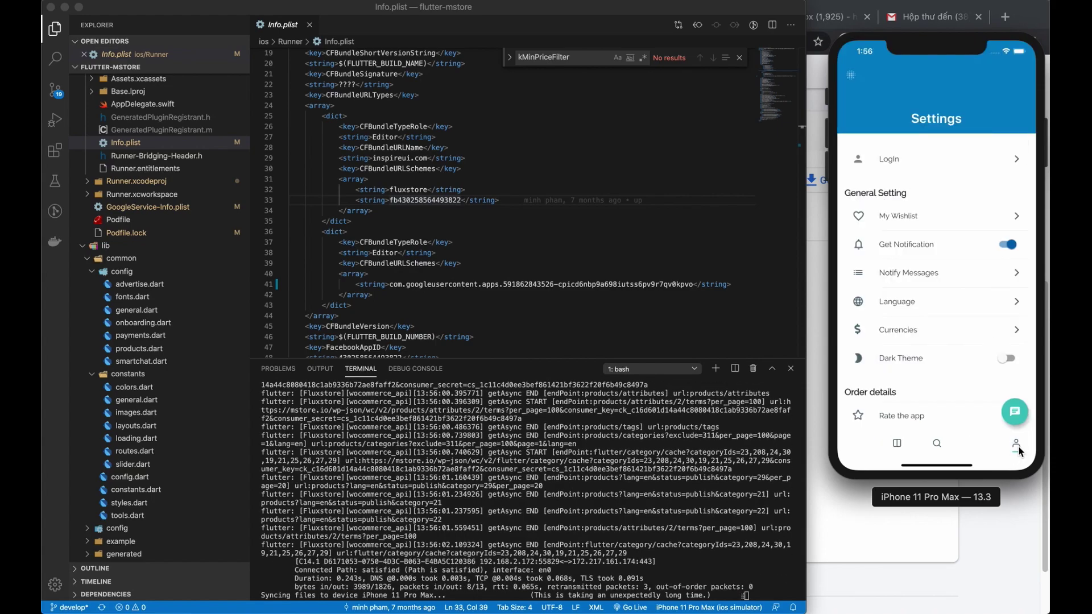
click(904, 160)
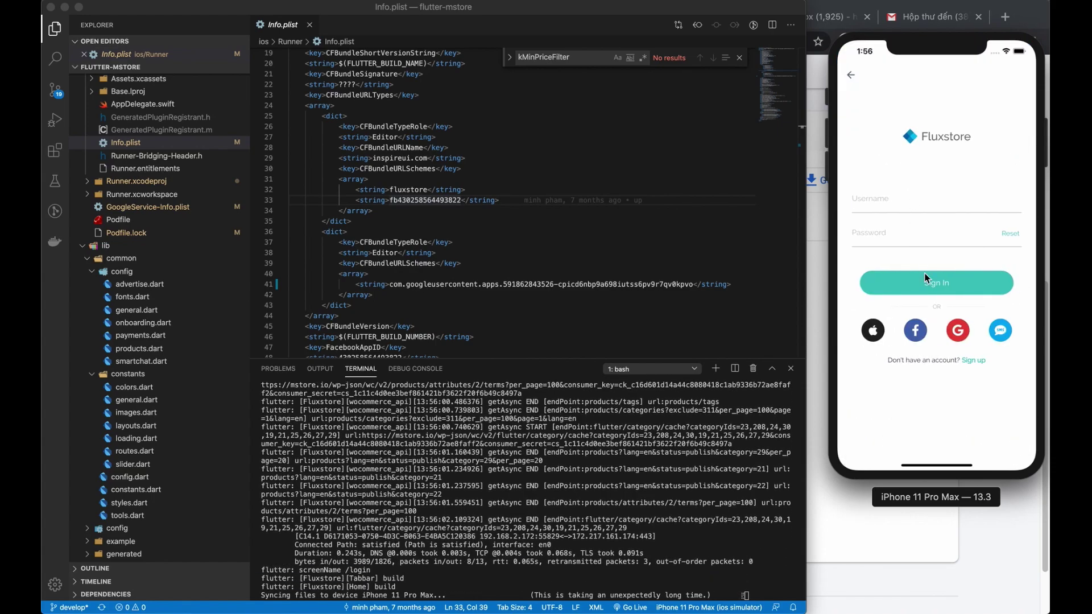
click(954, 333)
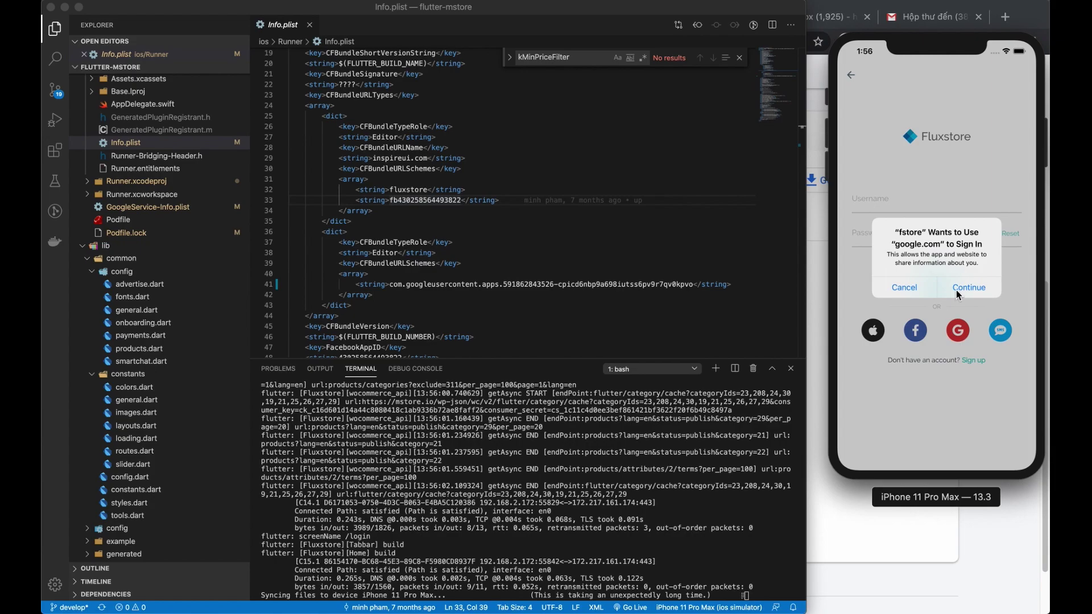
click(956, 290)
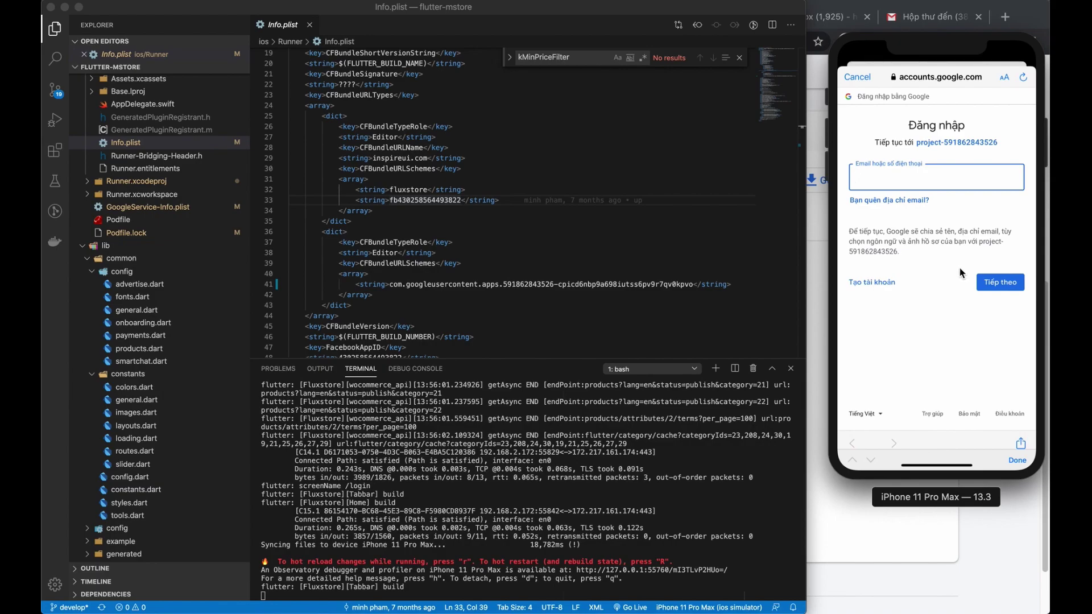
Sign in on the Google page with the account's e-mail address and password
key(super+v)
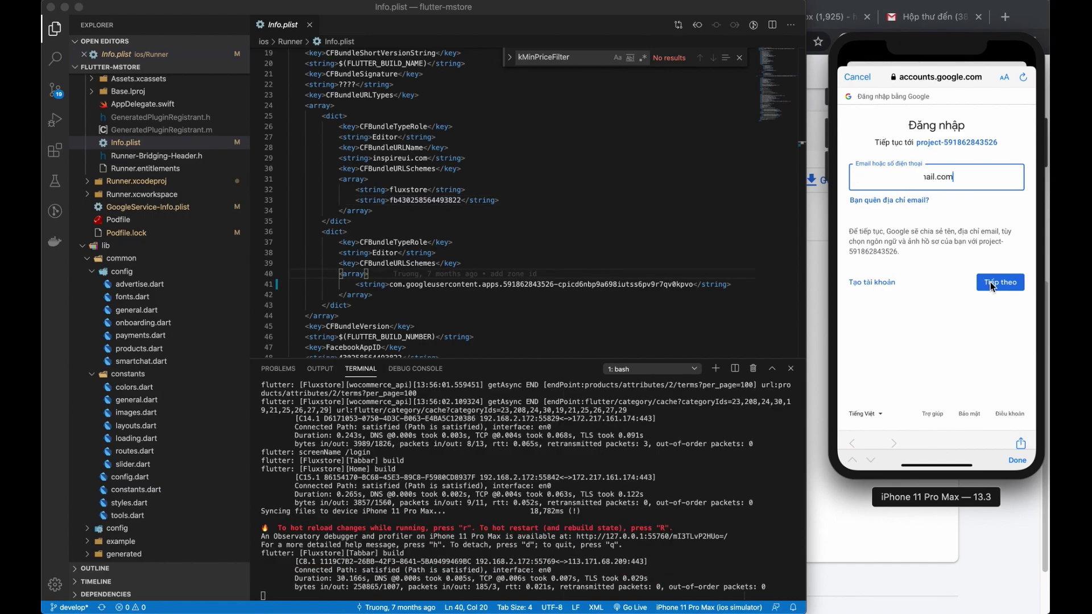
click(992, 285)
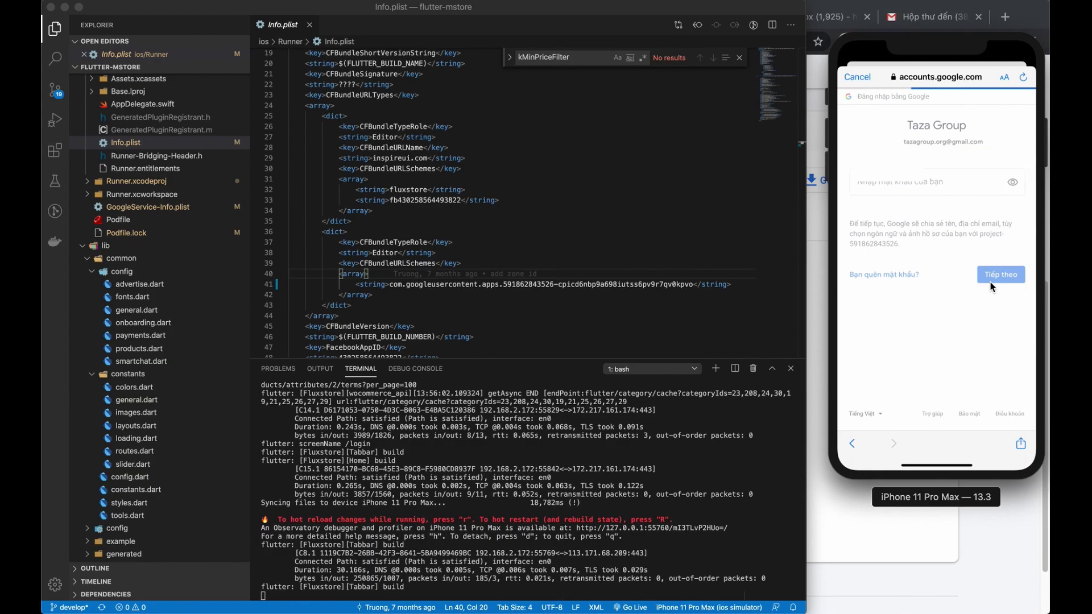
key(super+v)
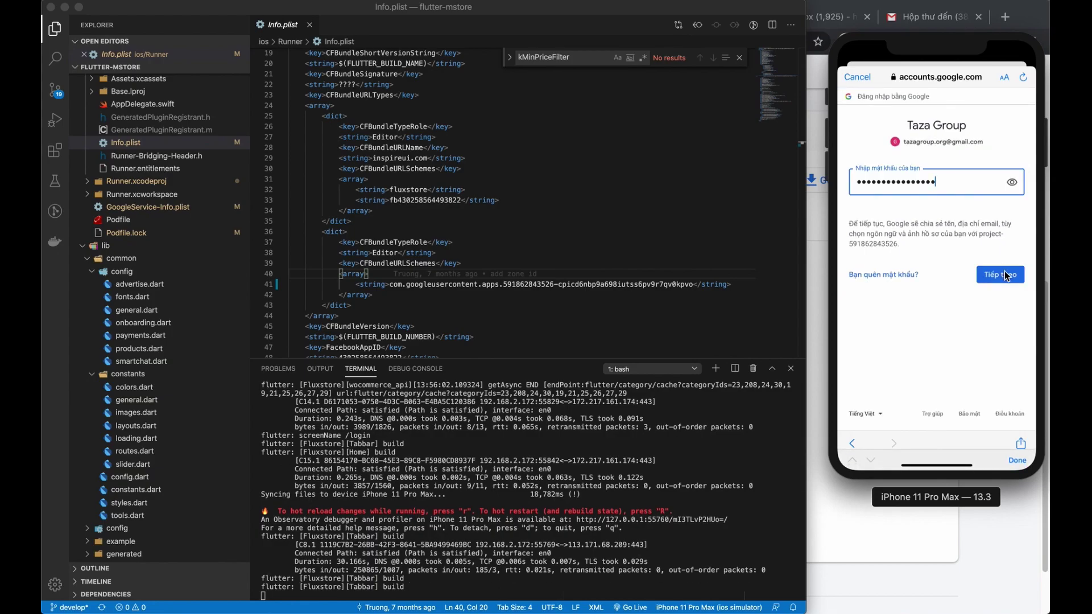
click(1005, 275)
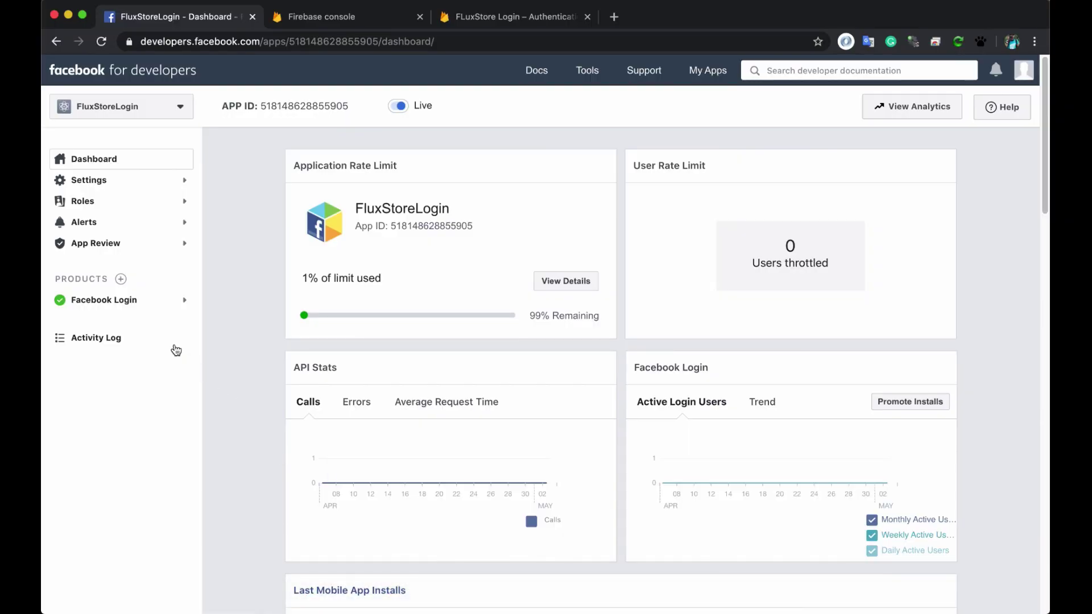
In Facebook for Developers, open the Facebook Login Android quickstart and advance past the SDK download and import to the Android project details
click(118, 294)
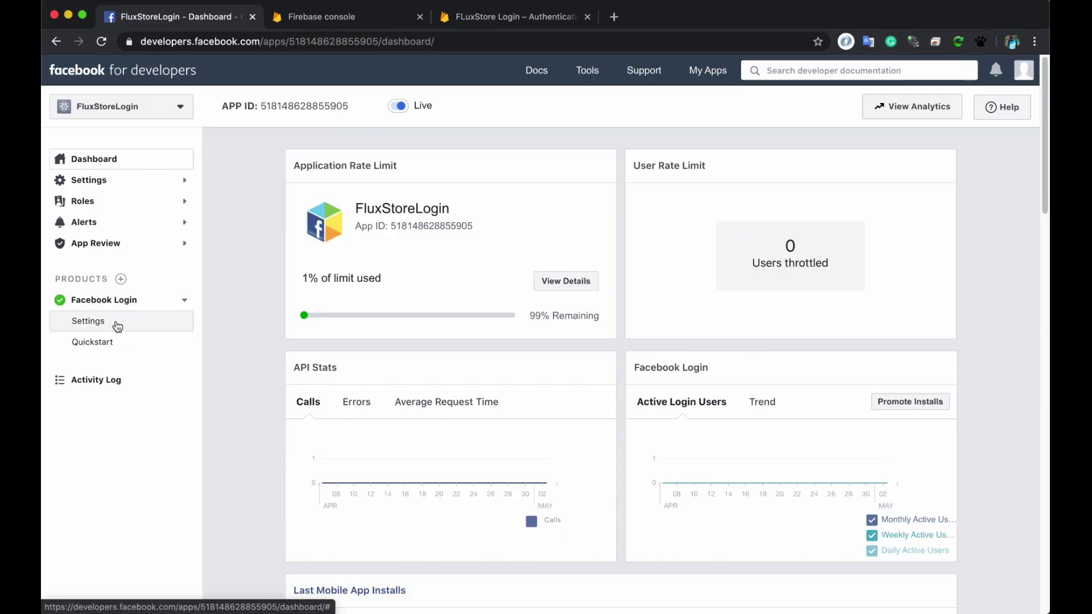
click(117, 341)
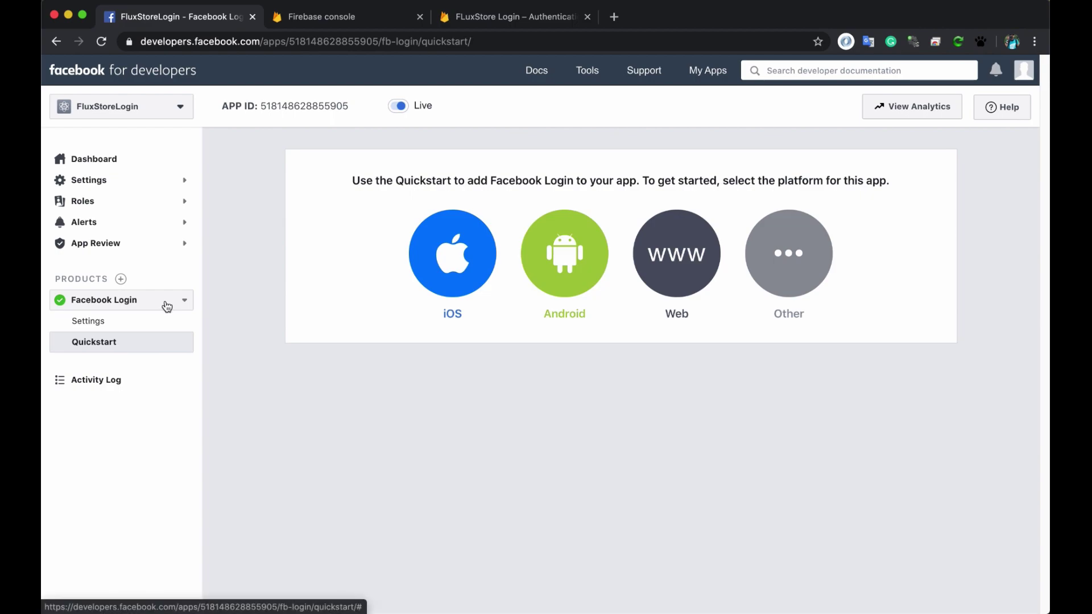
click(551, 279)
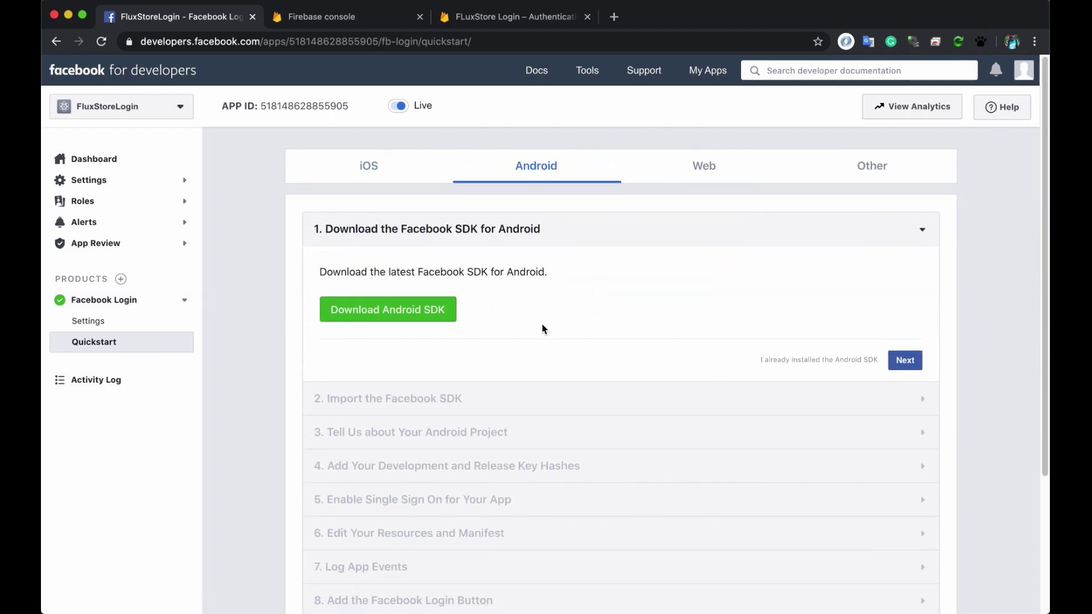
click(912, 365)
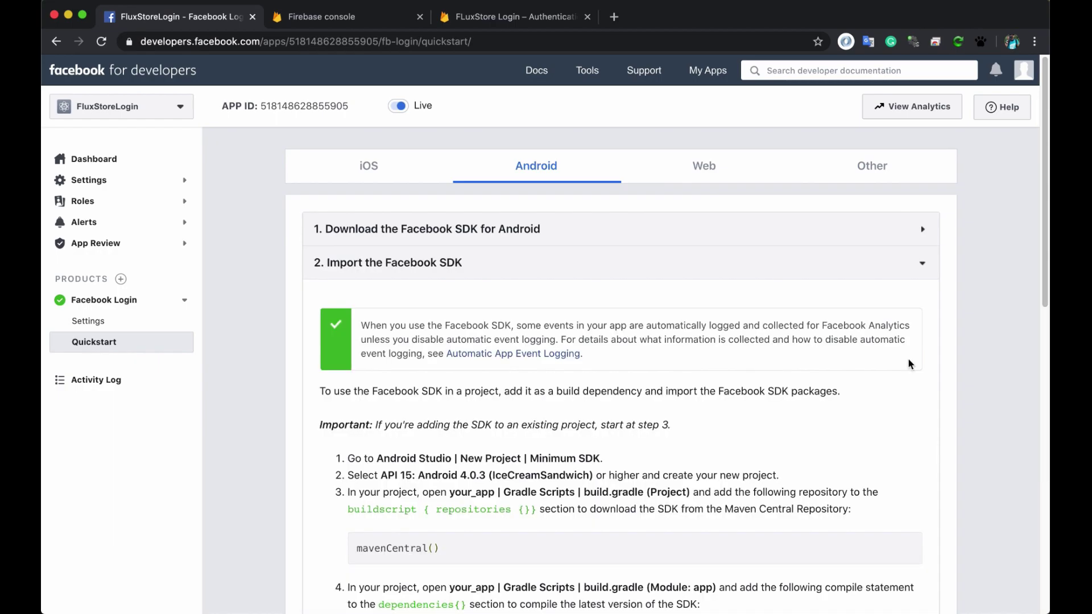
scroll(871, 373, down, 3)
scroll(871, 369, down, 3)
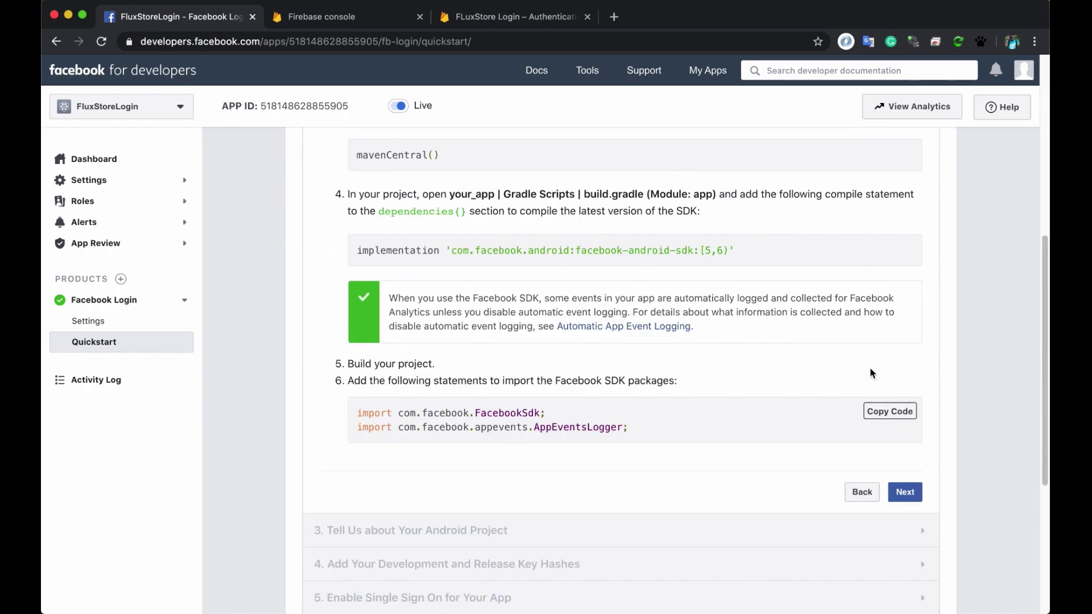
click(906, 423)
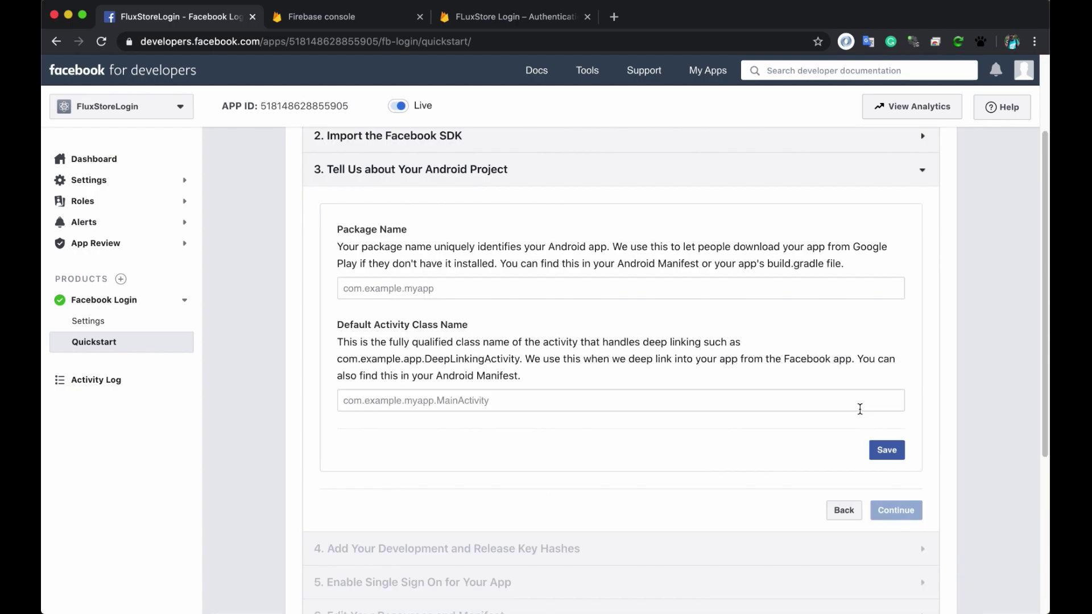
Switch to VS Code, open android/app/src/main/AndroidManifest.xml and copy the package name coms.inspireui.demologin
click(360, 286)
click(504, 590)
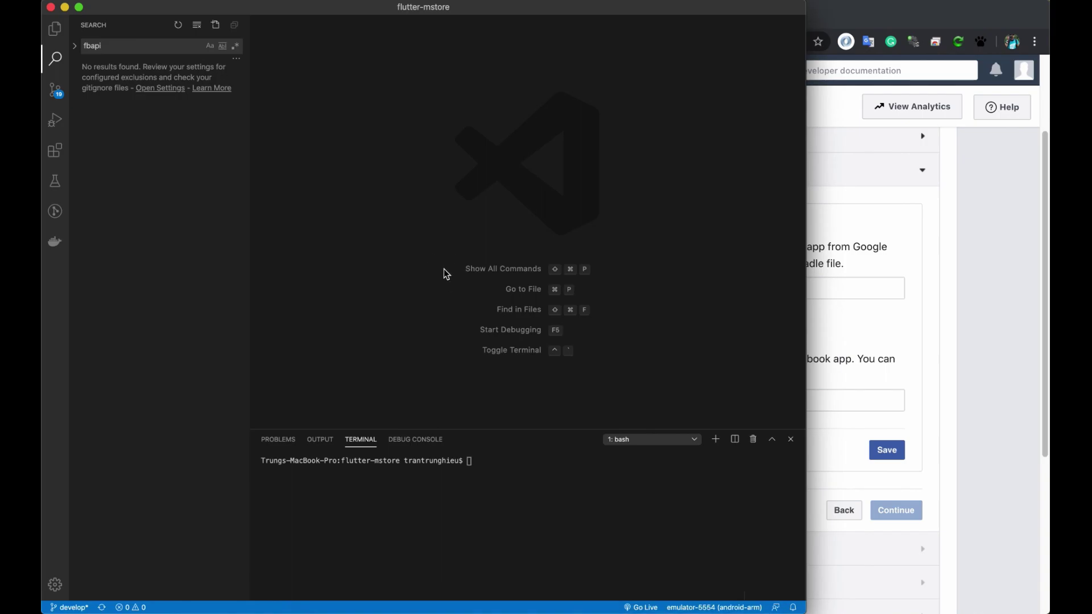
key(super+p)
text(an)
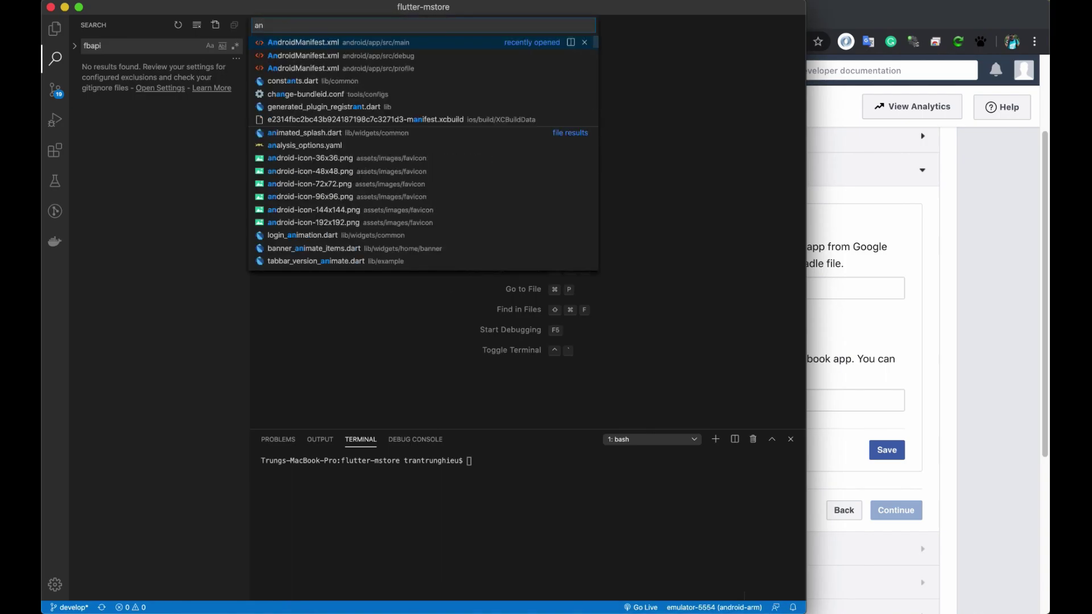
key(Return)
drag(343, 64, 443, 67)
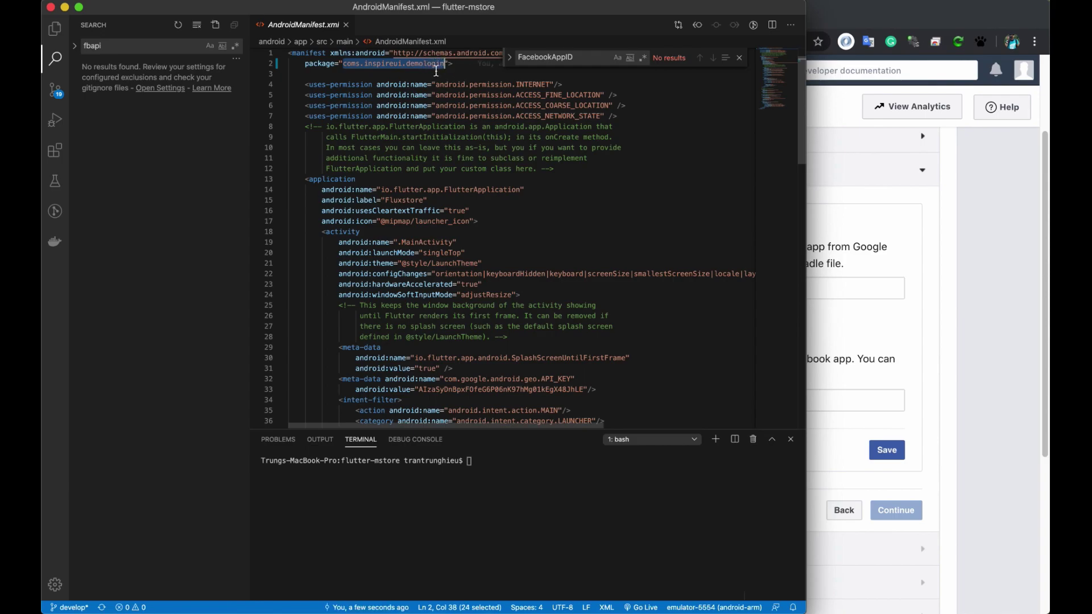
right_click(435, 66)
click(463, 144)
In Facebook for Developers, save package name coms.inspireui.demologin and default activity class coms.inspireui.demologin.MainActivity, confirm, and continue to the key hashes
click(922, 366)
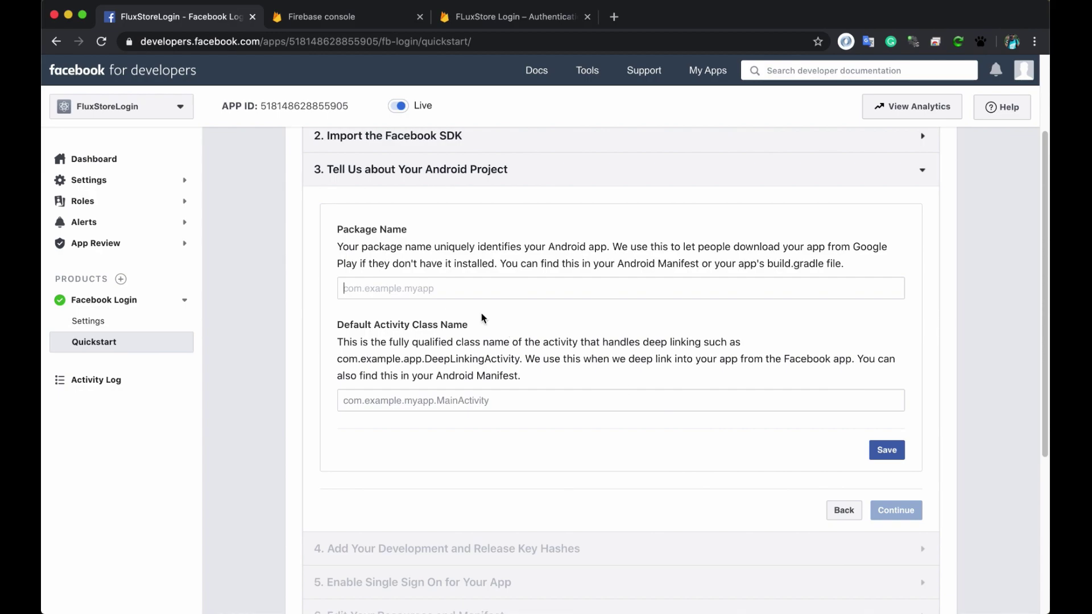
key(super+v)
click(549, 399)
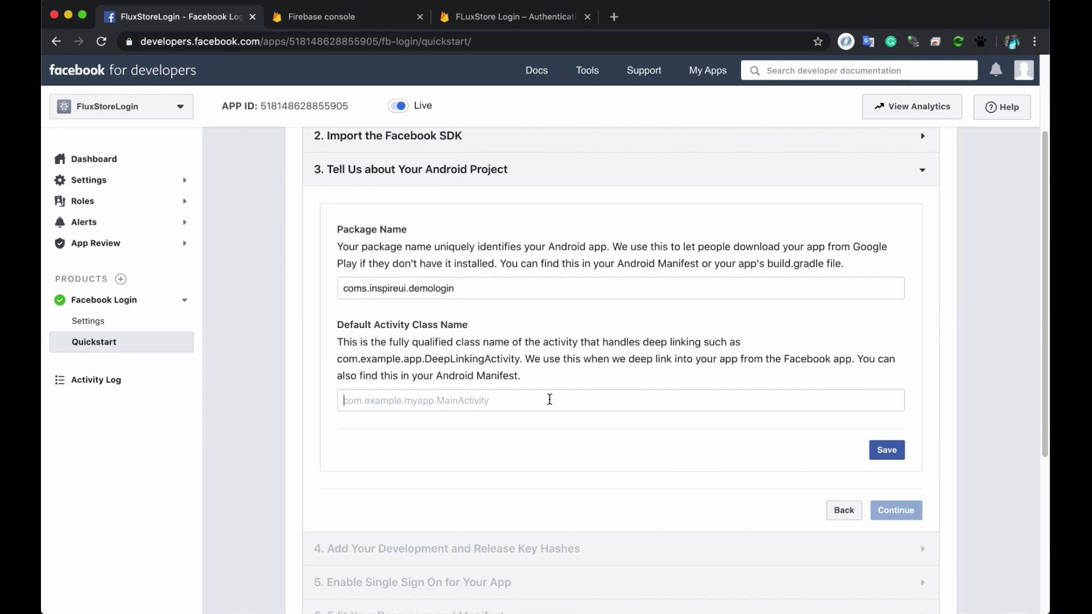
key(super+v)
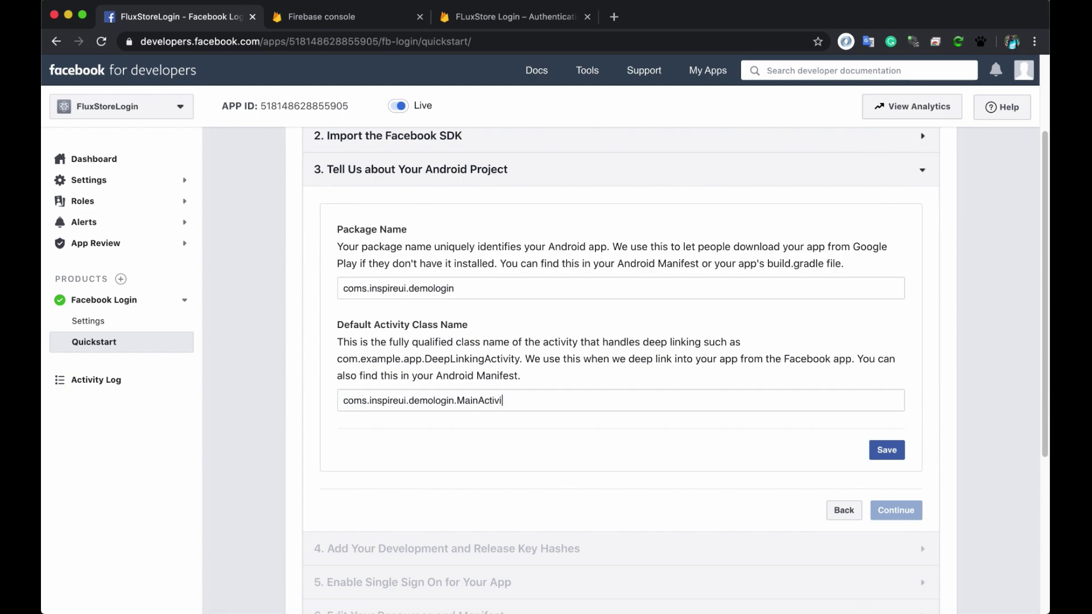
click(879, 451)
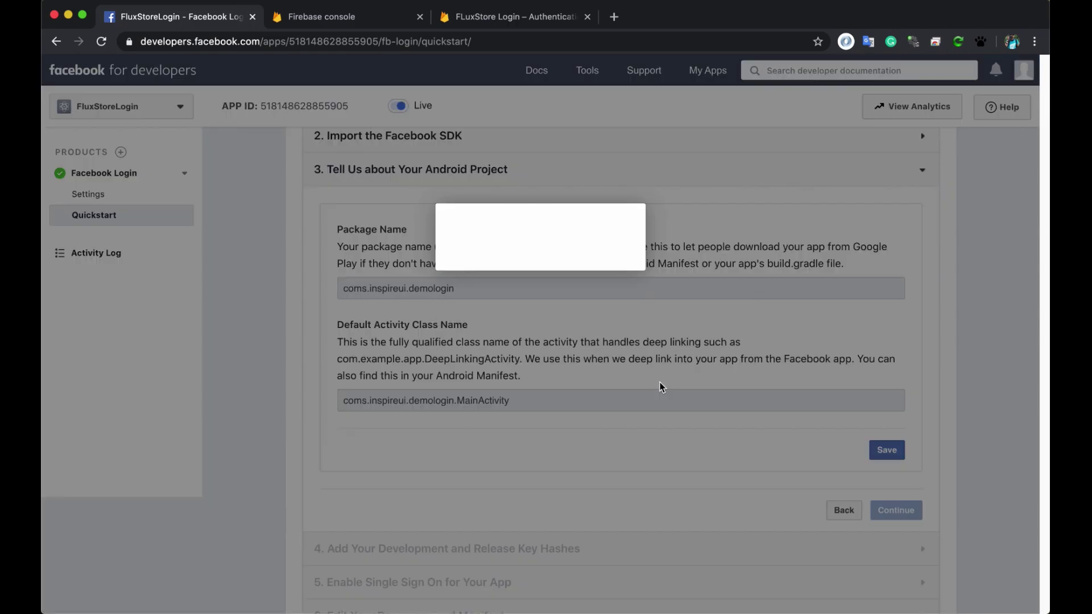
click(650, 327)
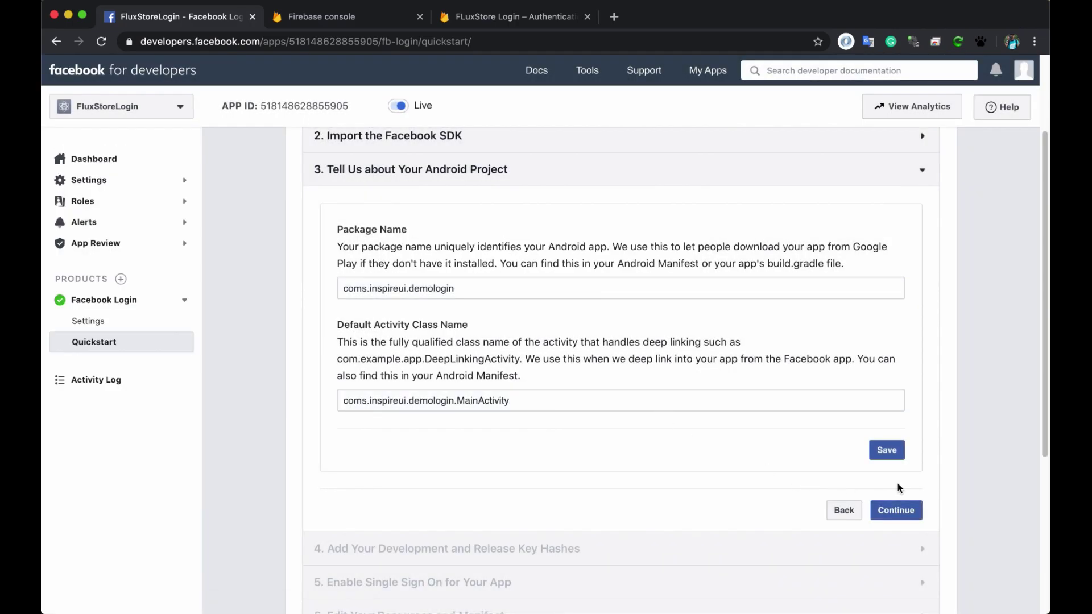
click(908, 512)
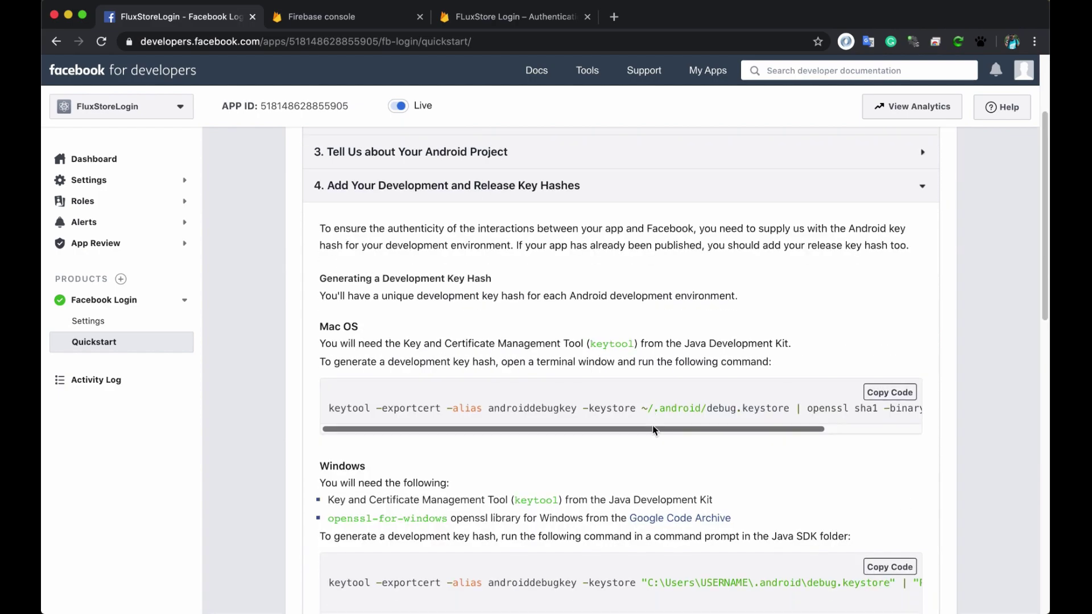
Copy the keytool command for generating a release key hash, switch to VS Code and paste it into the terminal
scroll(656, 427, down, 10)
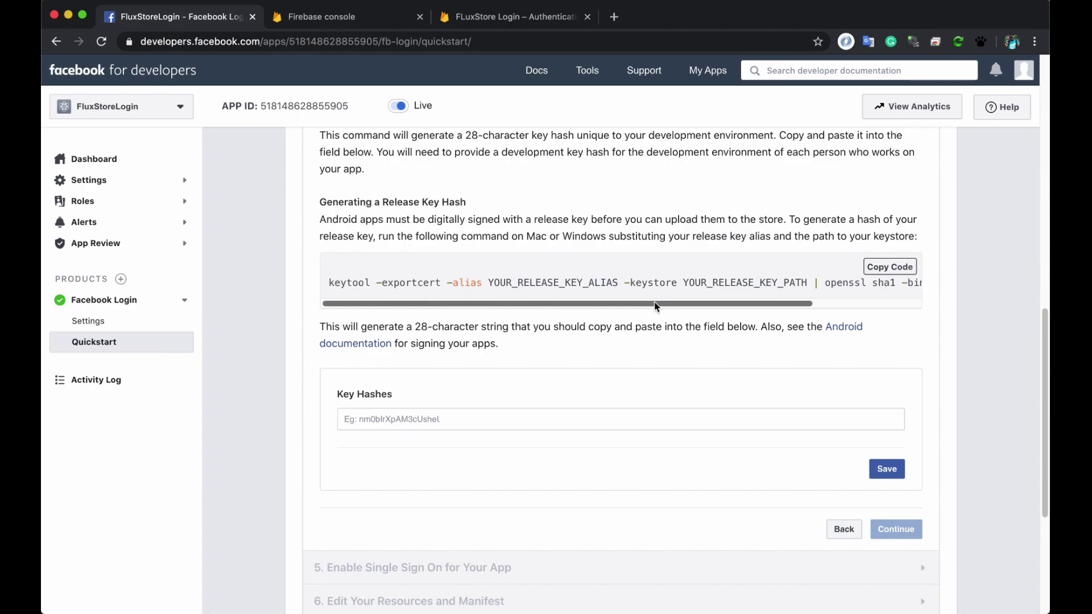
scroll(651, 391, up, 5)
scroll(648, 390, down, 3)
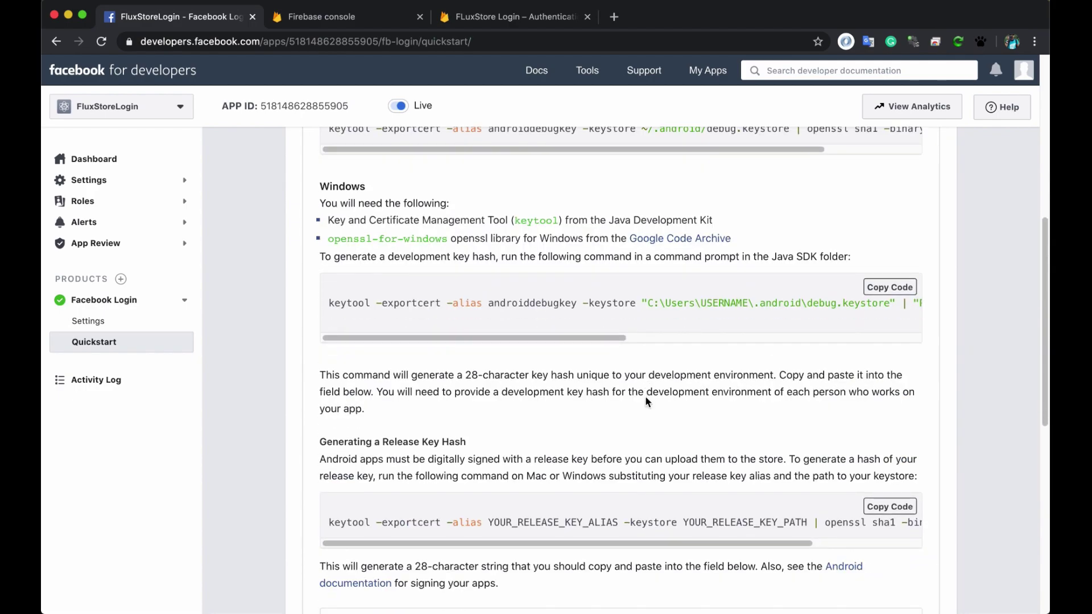
drag(328, 492, 924, 491)
right_click(840, 483)
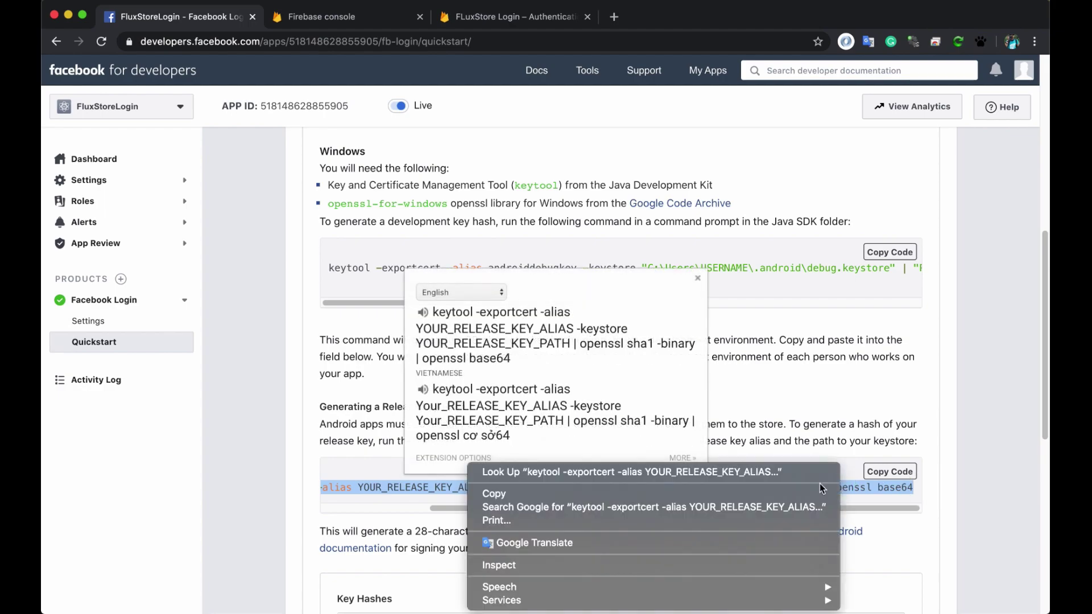
click(602, 496)
click(786, 438)
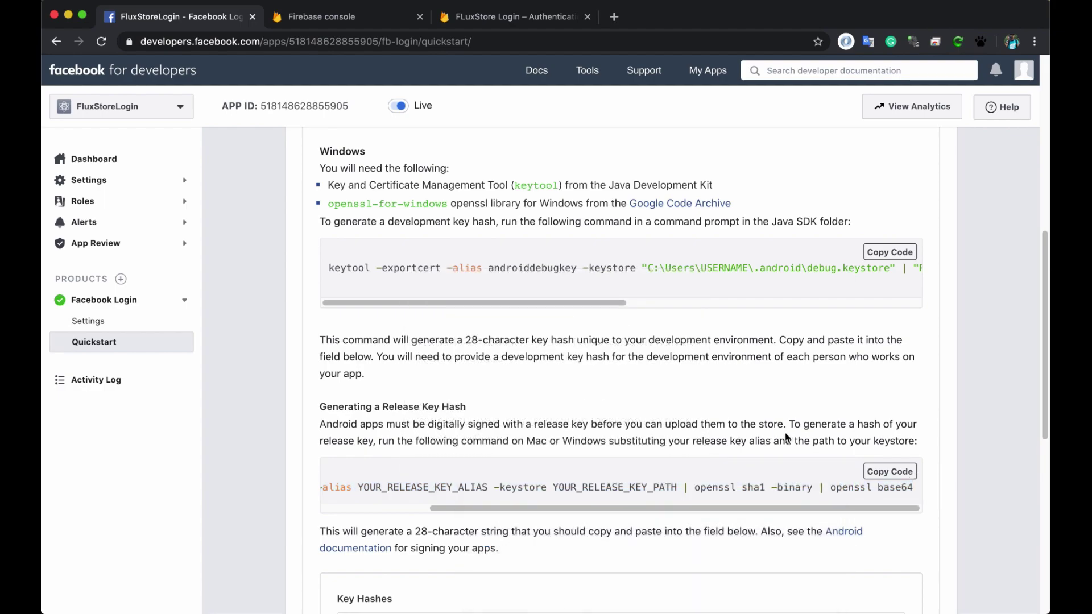
click(515, 582)
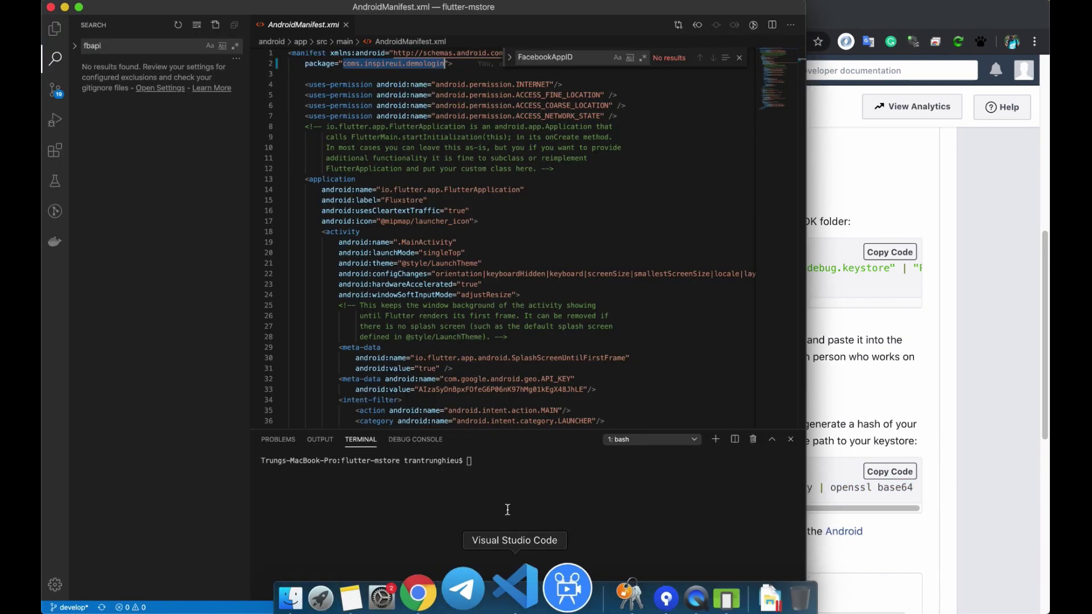
click(484, 476)
key(super+v)
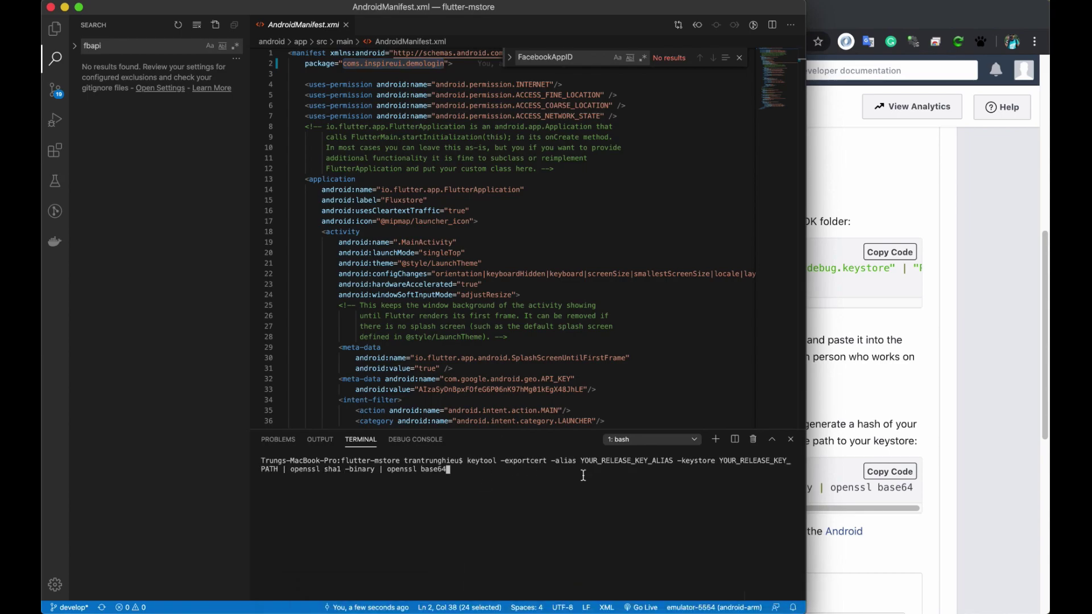
Replace the YOUR_RELEASE_KEY_PATH placeholder in the keytool command with android/app/mstore.keystore
key(Left)
key(Left)
key(Left)
key(Left)
key(Left)
key(Left)
key(Left)
key(BackSpace)
key(BackSpace)
key(BackSpace)
key(BackSpace)
key(BackSpace)
key(BackSpace)
key(BackSpace)
key(BackSpace)
key(BackSpace)
key(BackSpace)
key(BackSpace)
key(BackSpace)
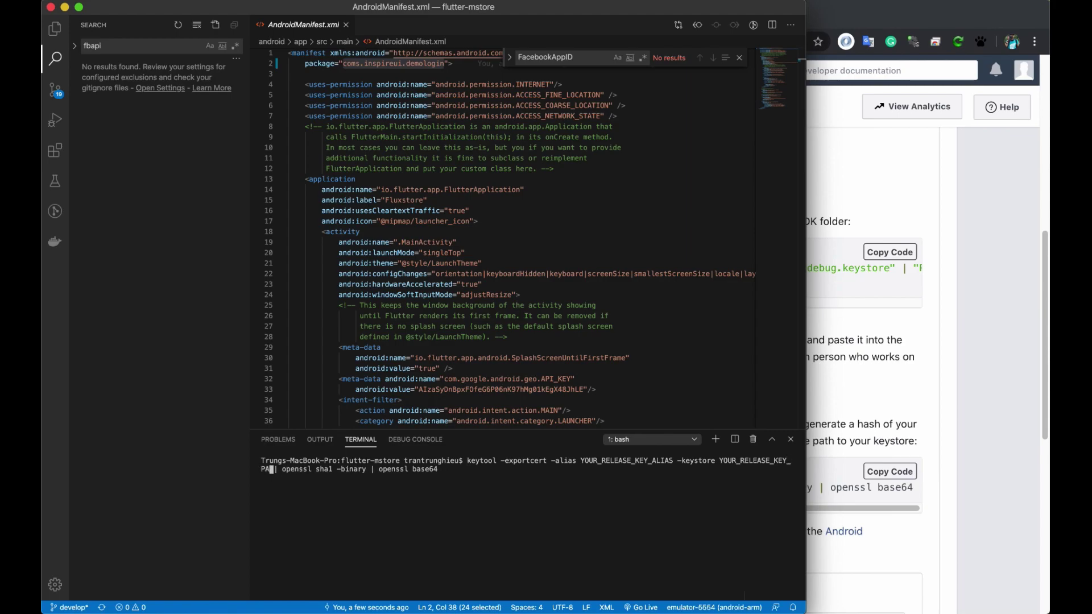
key(BackSpace)
key(BackSpace)
key(BackSpace)
key(BackSpace)
key(BackSpace)
key(BackSpace)
key(BackSpace)
key(BackSpace)
key(BackSpace)
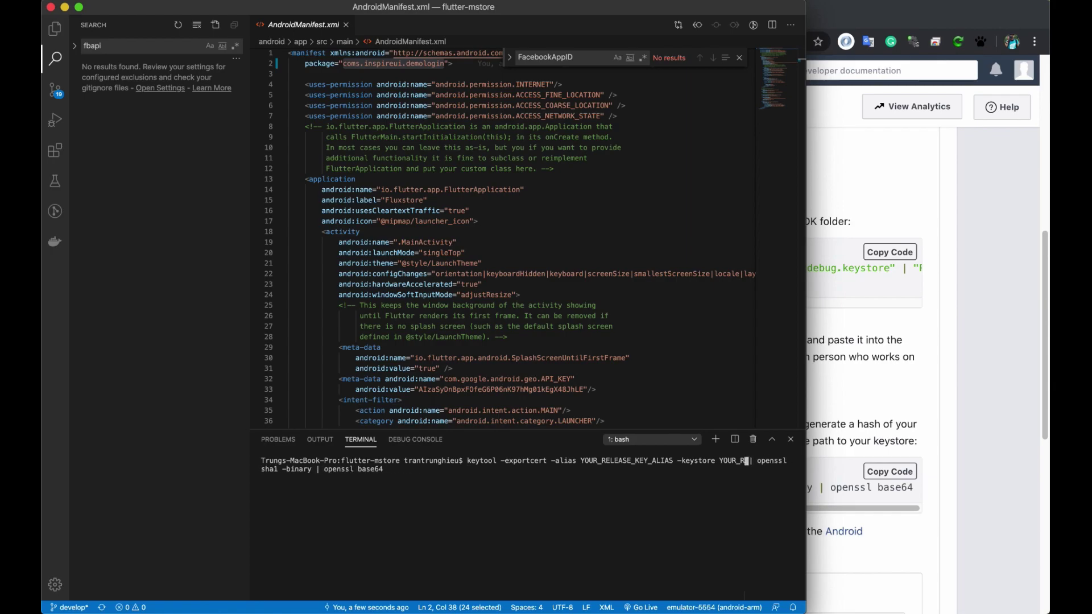
text(android/)
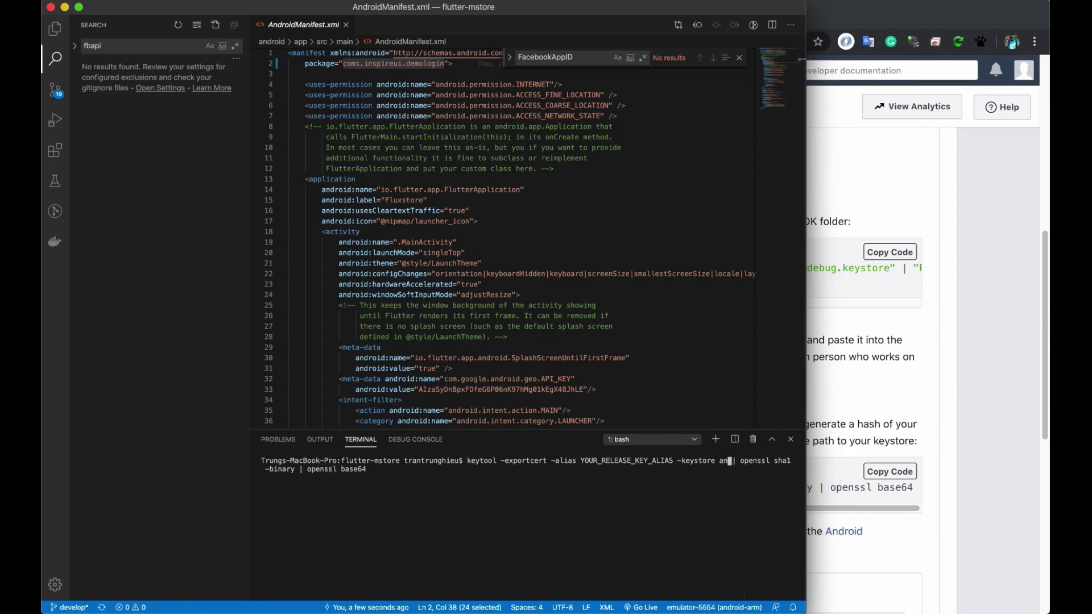
text(app/mstore.keystore)
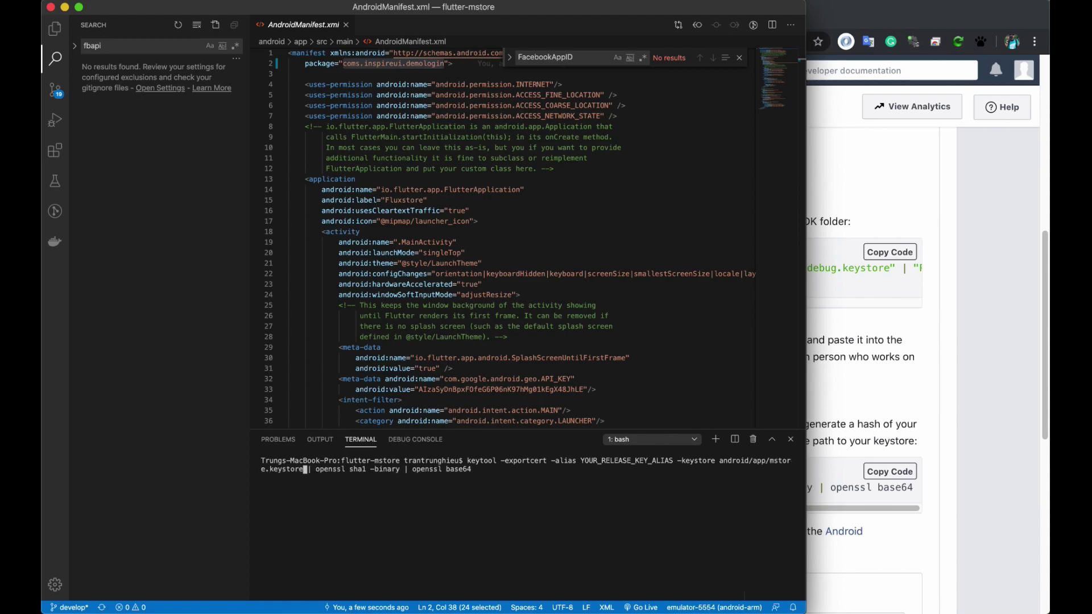
Delete the YOUR_RELEASE_KEY_ALIAS placeholder from the keytool command
key(Left)
key(Left)
key(Left)
key(Left)
key(Left)
key(Left)
key(BackSpace)
key(BackSpace)
key(BackSpace)
key(BackSpace)
key(BackSpace)
key(BackSpace)
key(BackSpace)
key(BackSpace)
key(BackSpace)
key(BackSpace)
key(BackSpace)
key(BackSpace)
key(BackSpace)
key(BackSpace)
key(BackSpace)
key(BackSpace)
key(BackSpace)
key(BackSpace)
key(BackSpace)
key(BackSpace)
key(BackSpace)
key(BackSpace)
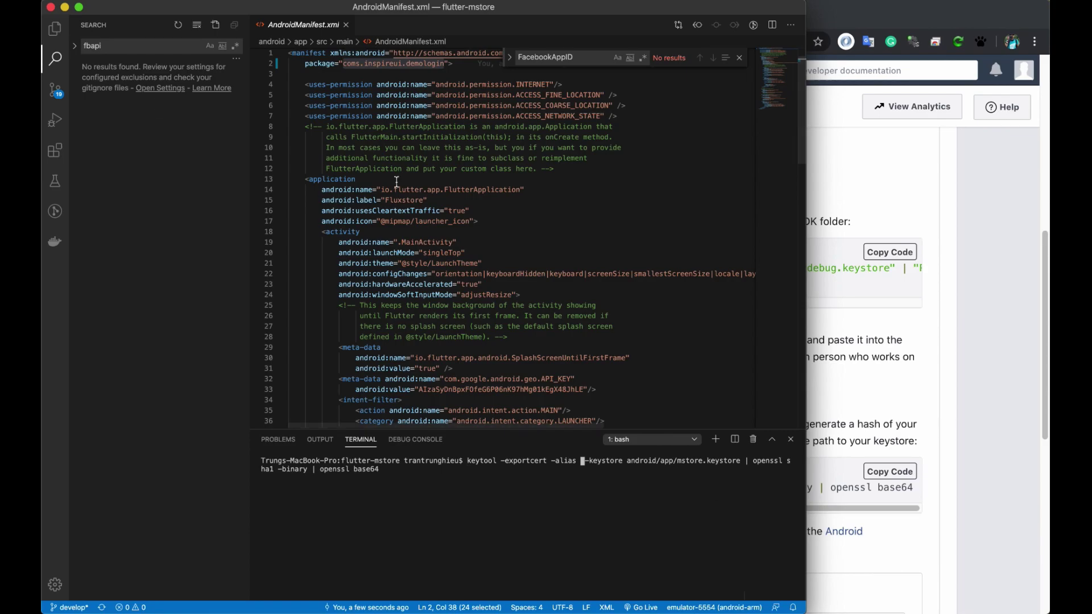
Copy the key alias mstoreapp from android/key-debug.properties into the keytool command's alias argument and run the command
click(55, 29)
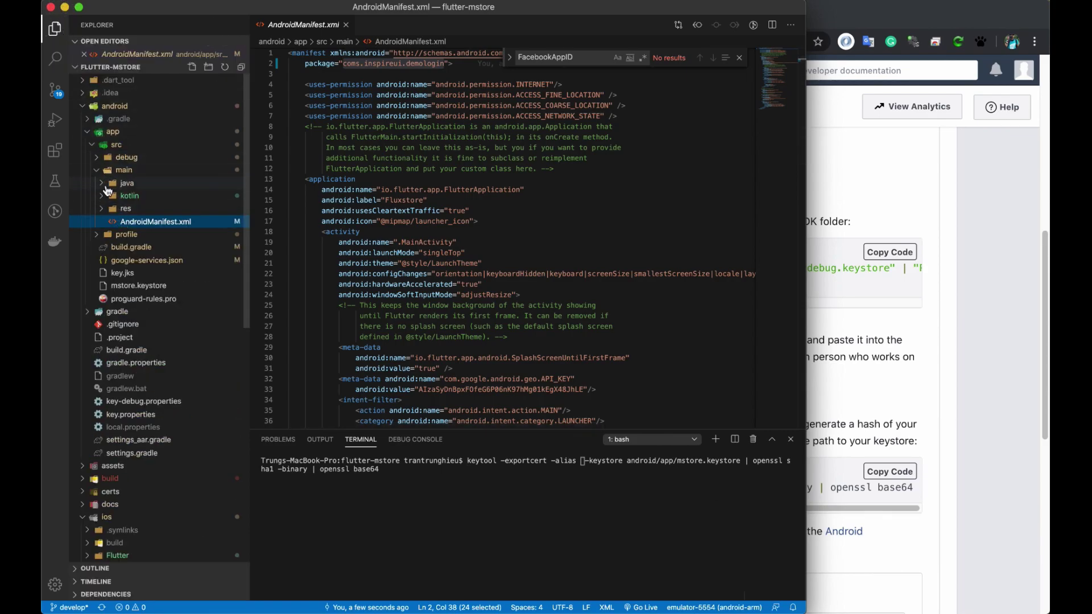
click(145, 401)
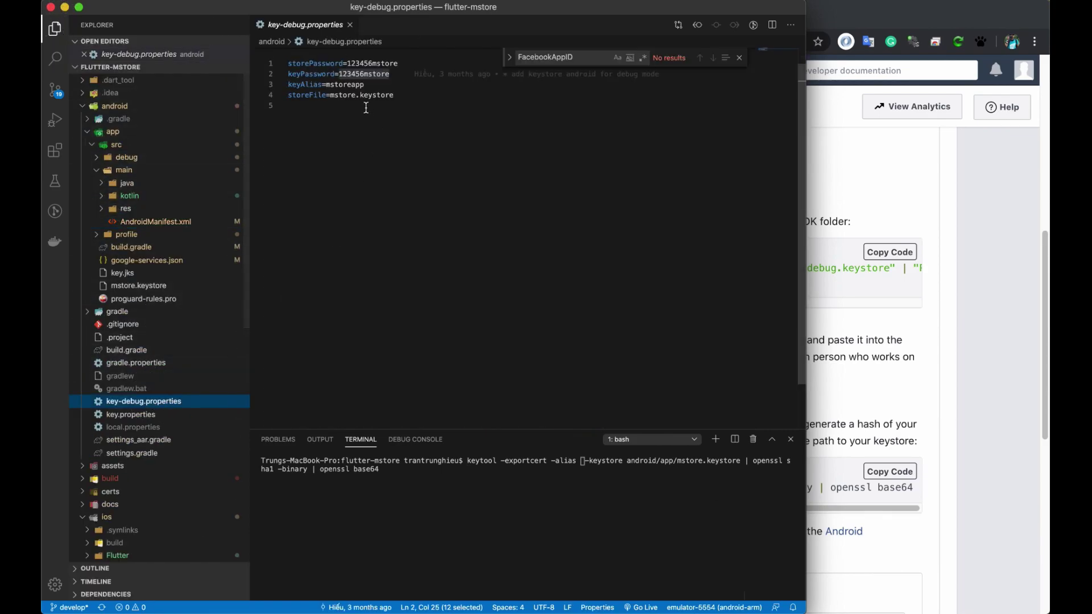
double_click(345, 85)
right_click(352, 82)
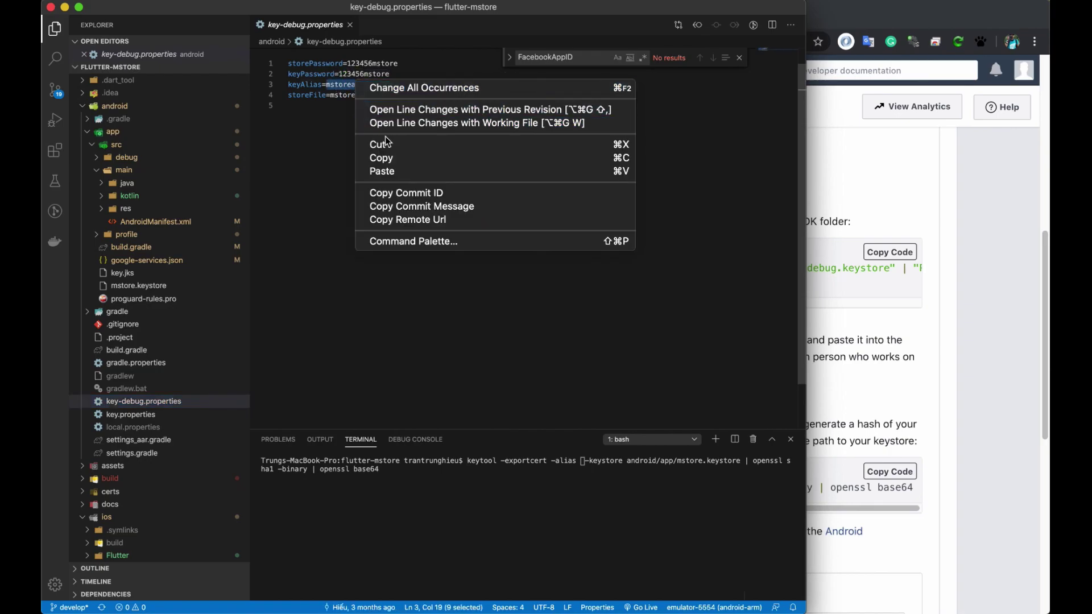
click(384, 158)
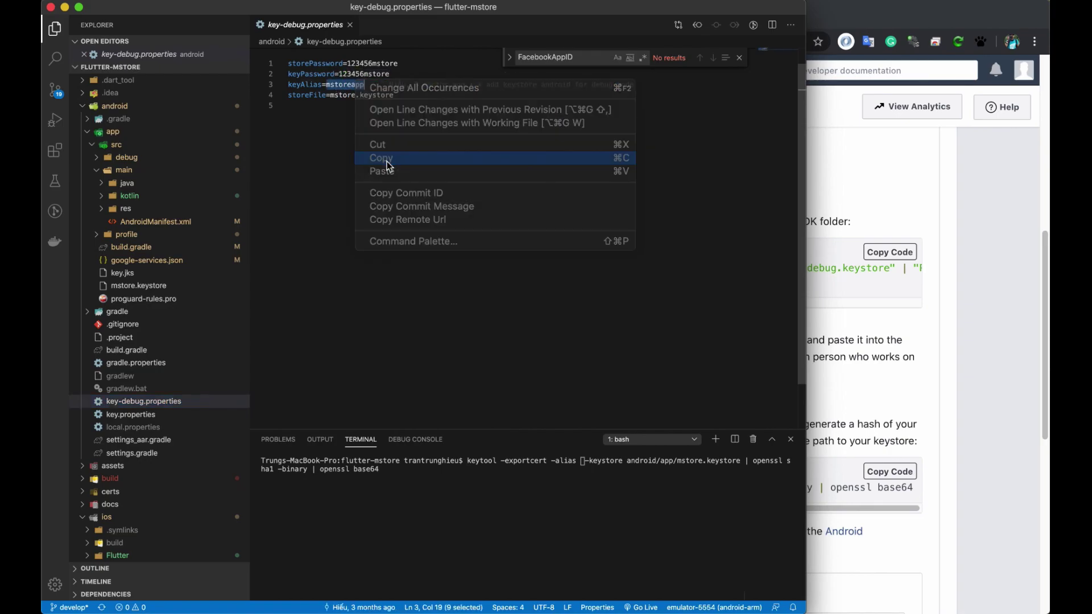
right_click(528, 499)
click(568, 551)
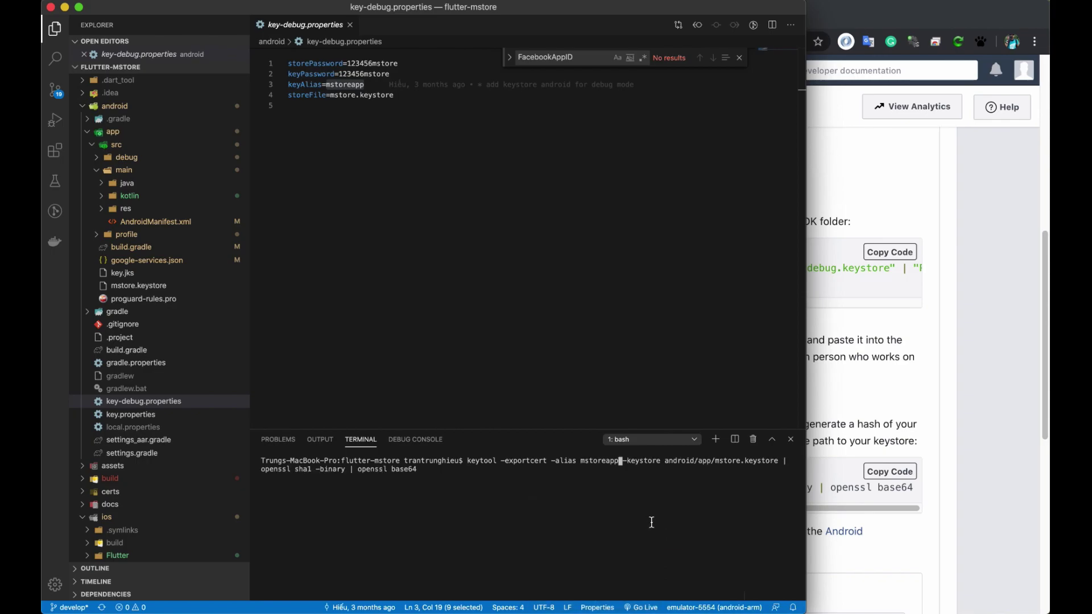
key(Left)
key(Left)
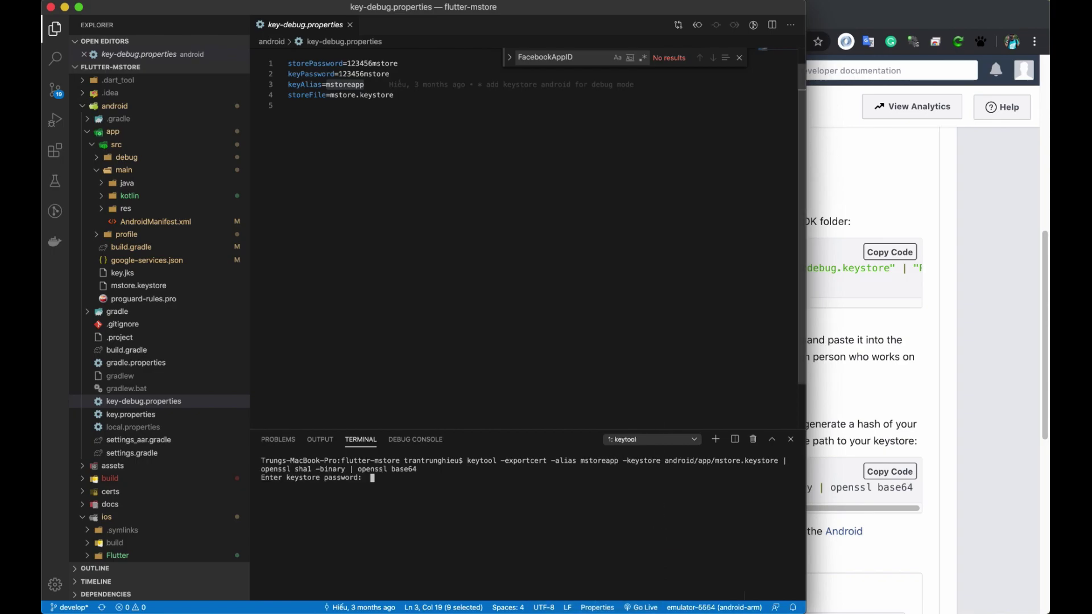
Copy the key password from key-debug.properties and submit it as the keystore password in the terminal
double_click(351, 73)
right_click(356, 73)
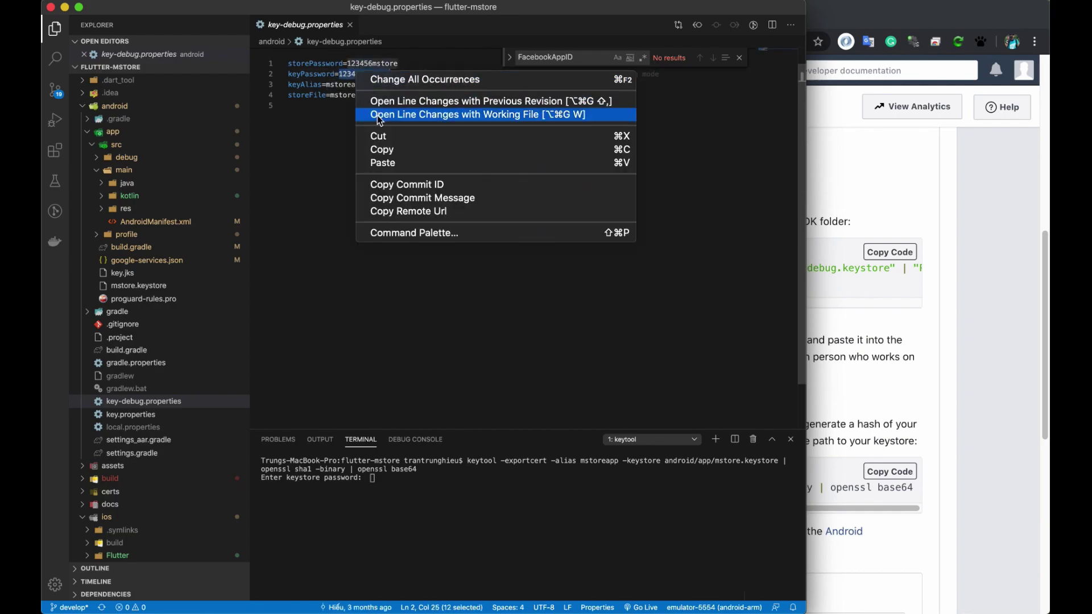
click(381, 150)
click(510, 529)
key(super+v)
key(Return)
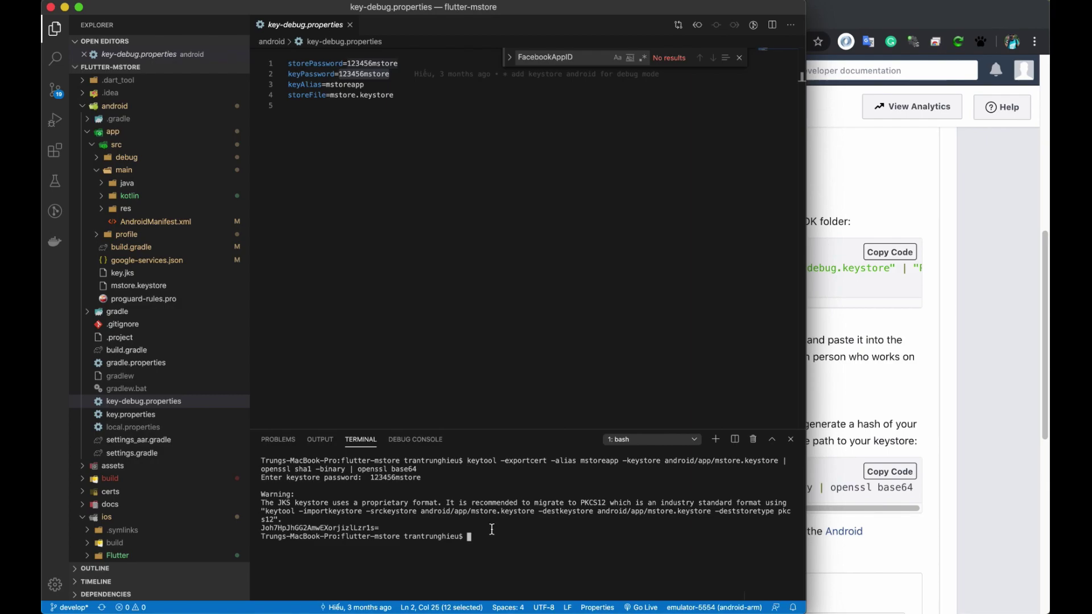
Copy the generated key hash from the terminal, add it to Key Hashes in Facebook for Developers and save
drag(381, 528, 253, 529)
right_click(298, 532)
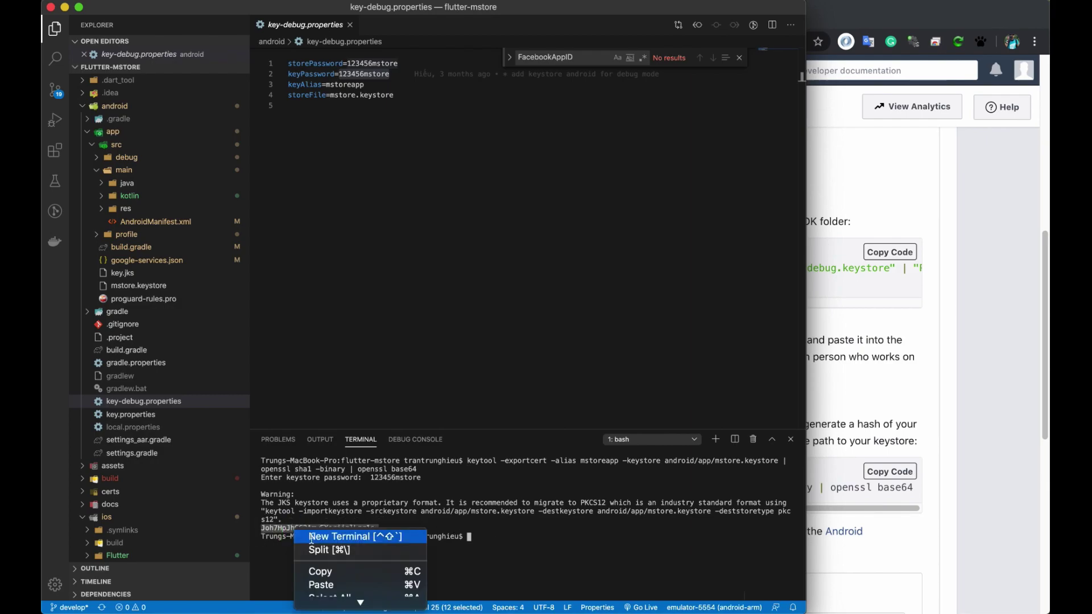
click(321, 571)
click(816, 436)
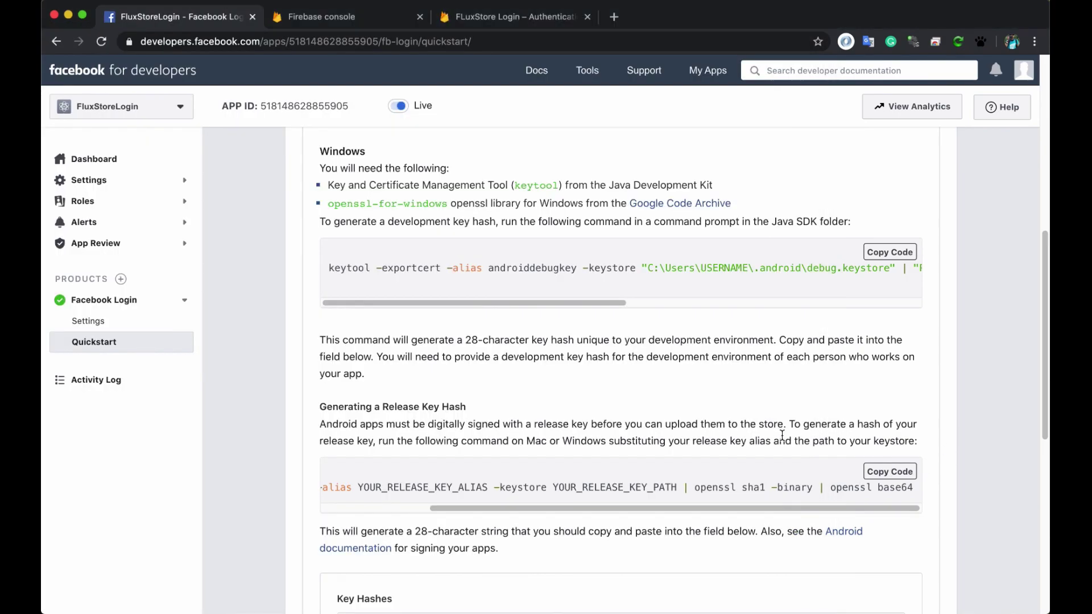
scroll(817, 436, down, 6)
click(439, 279)
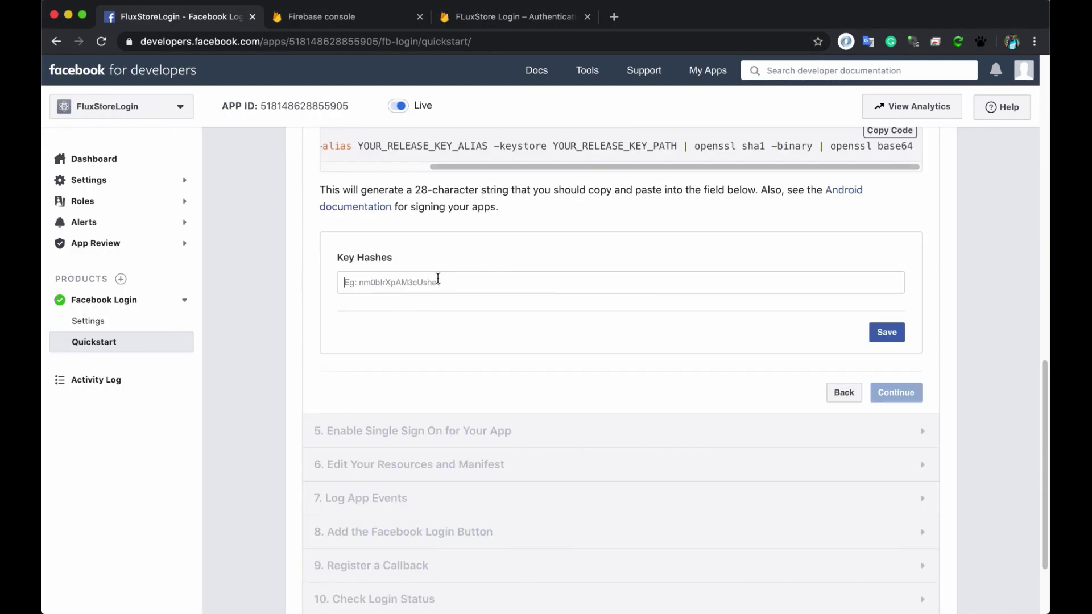
key(super+v)
key(Return)
click(887, 332)
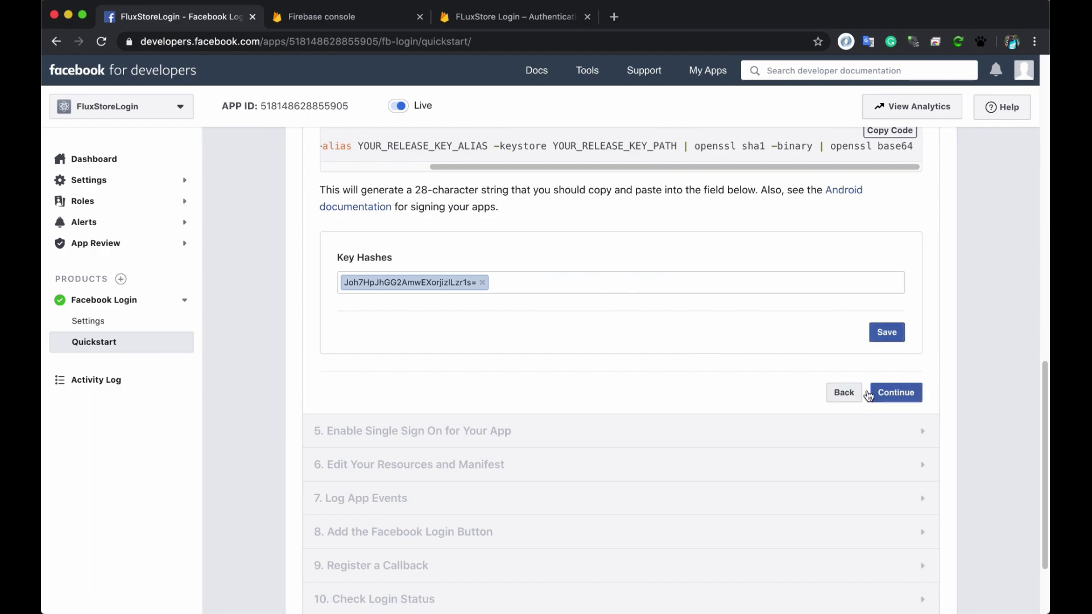
Advance past the single sign-on stage to Edit Your Resources and Manifest and copy the facebook_app_id and fb_login_protocol_scheme strings
click(908, 393)
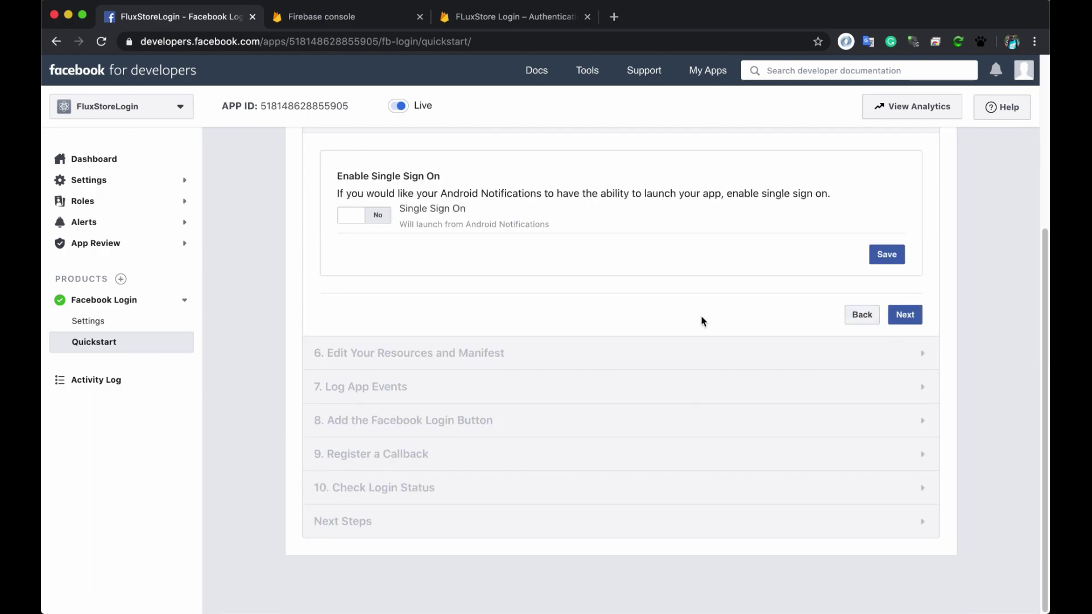
click(904, 358)
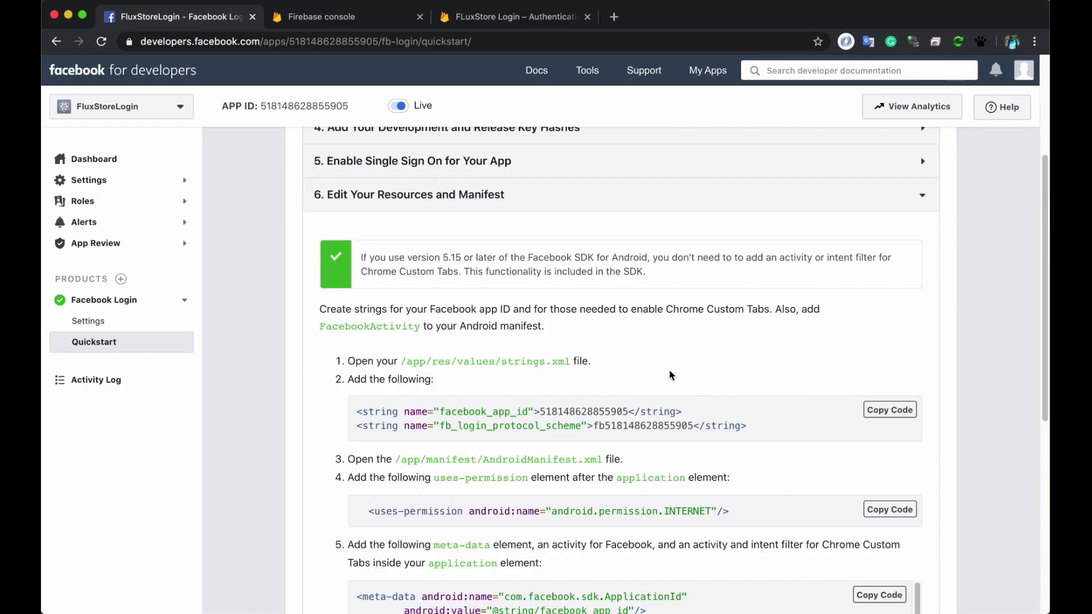
scroll(670, 373, down, 2)
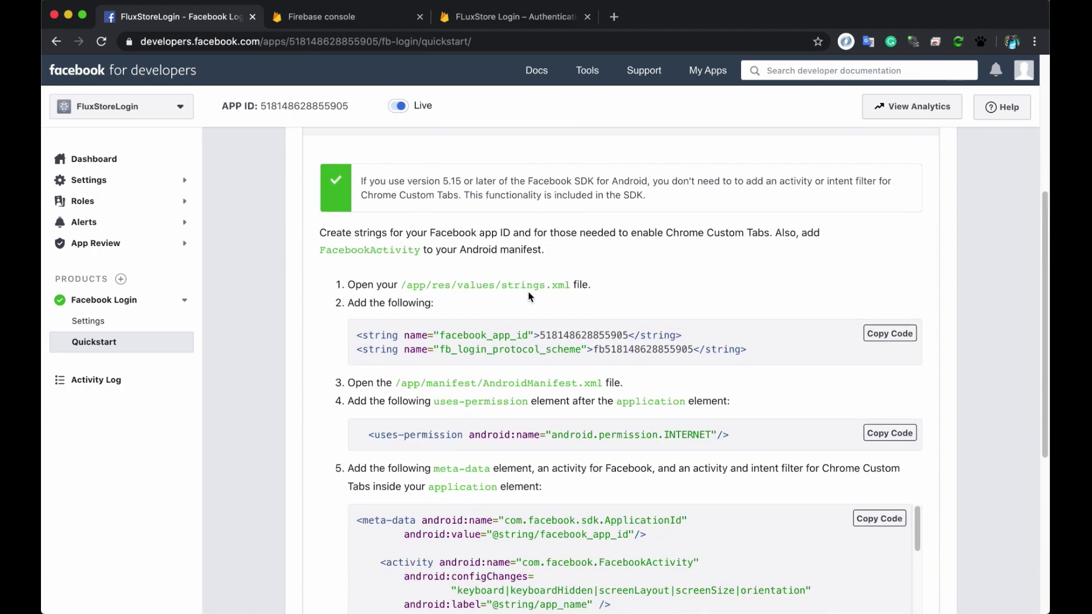
double_click(604, 334)
drag(743, 353, 353, 336)
right_click(369, 337)
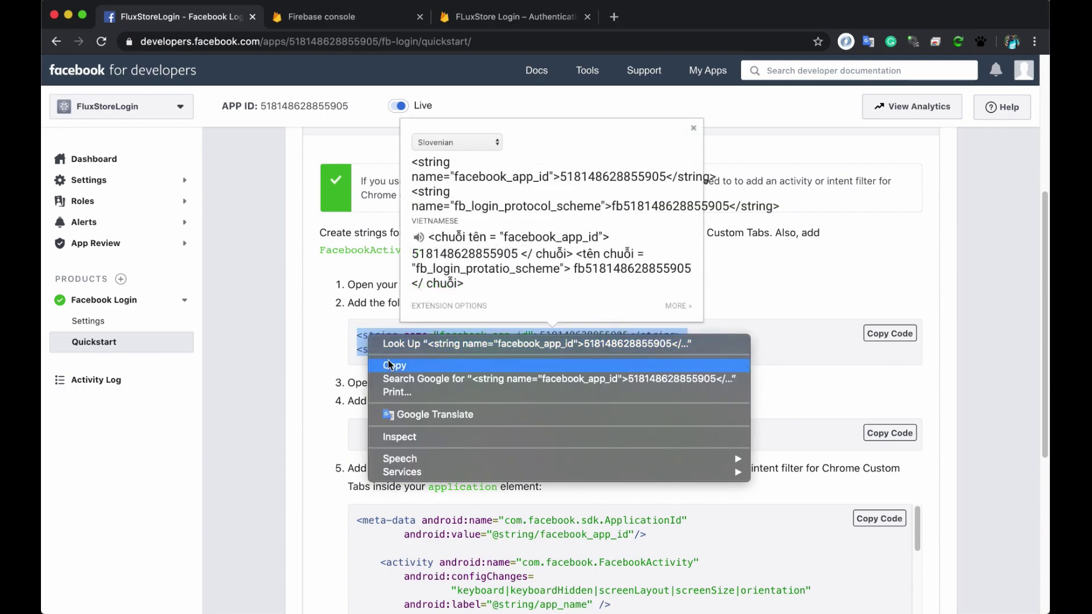
click(395, 366)
click(431, 348)
Switch to Visual Studio Code and open strings.xml from android/app/src/main/res/values
key(super+Tab)
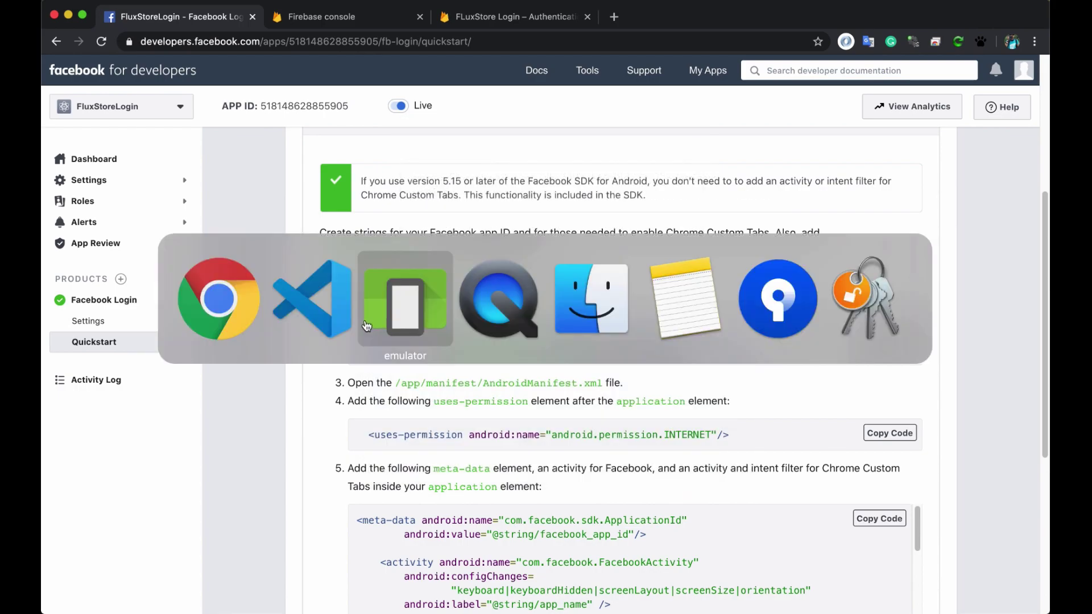
click(524, 283)
key(super+p)
text(string)
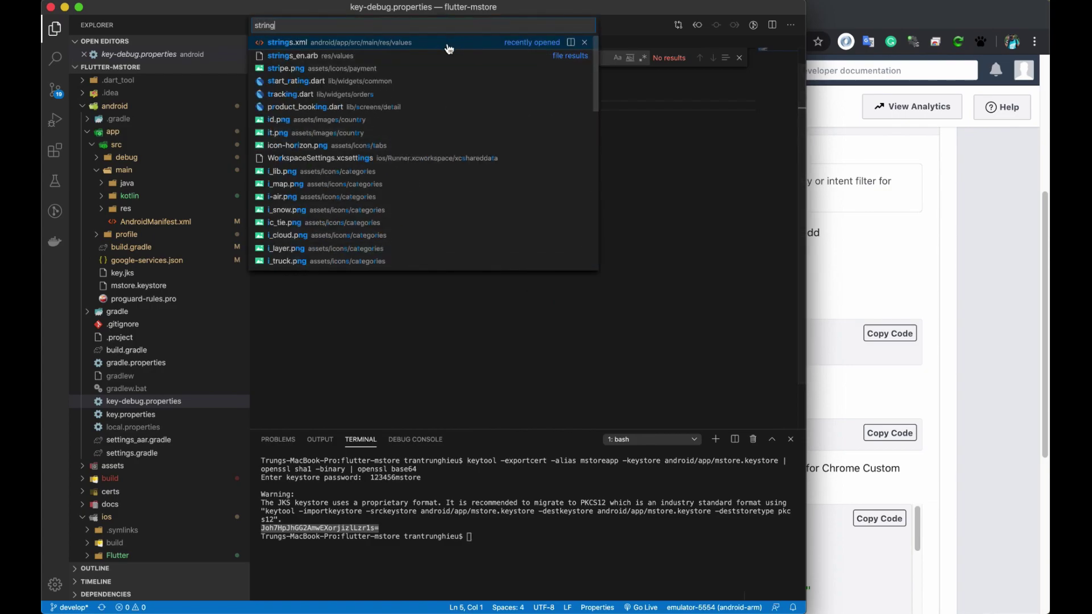
key(Return)
click(526, 98)
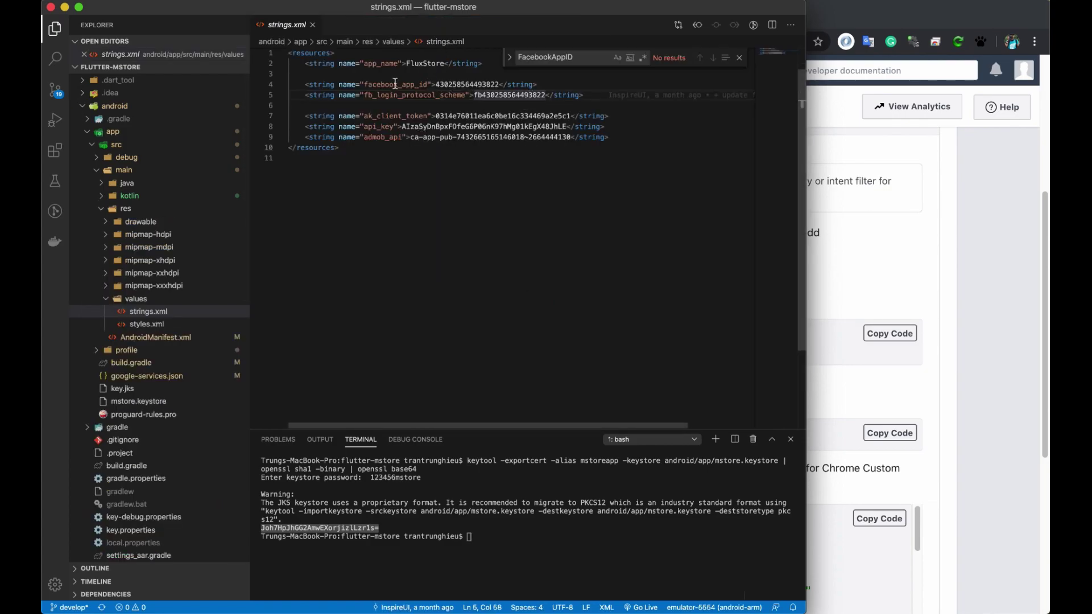
Replace the facebook_app_id and fb_login_protocol_scheme lines in strings.xml with the copied strings, fix the indentation and save the file
drag(586, 97, 308, 90)
key(BackSpace)
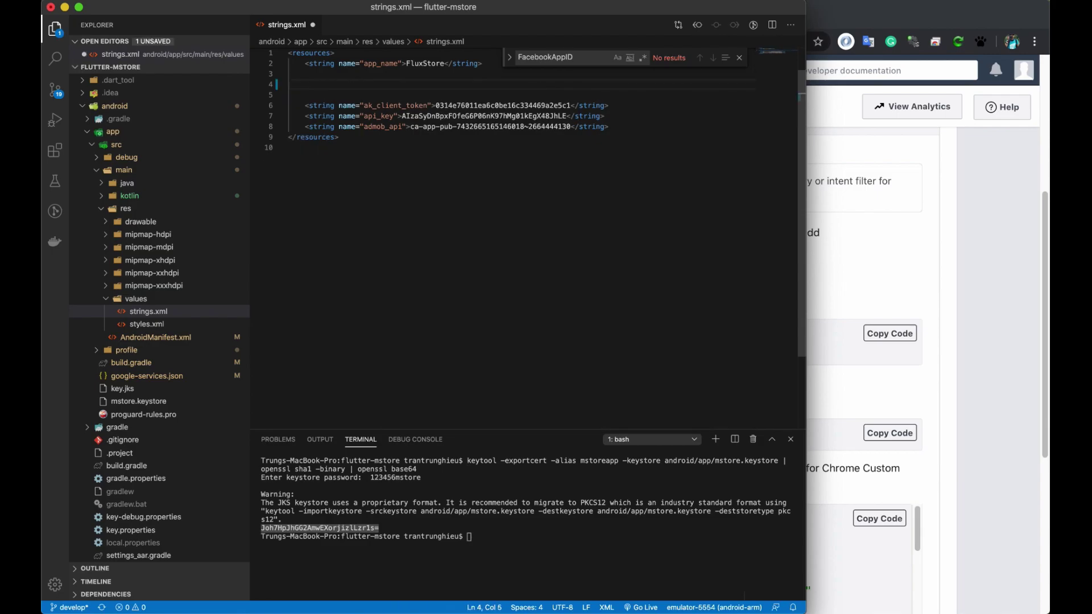
key(super+v)
key(Home)
key(Tab)
key(super+s)
click(461, 175)
Return to the Facebook Login quickstart in Chrome, review the AndroidManifest.xml instructions and advance to Log App Events
click(811, 242)
scroll(584, 379, down, 3)
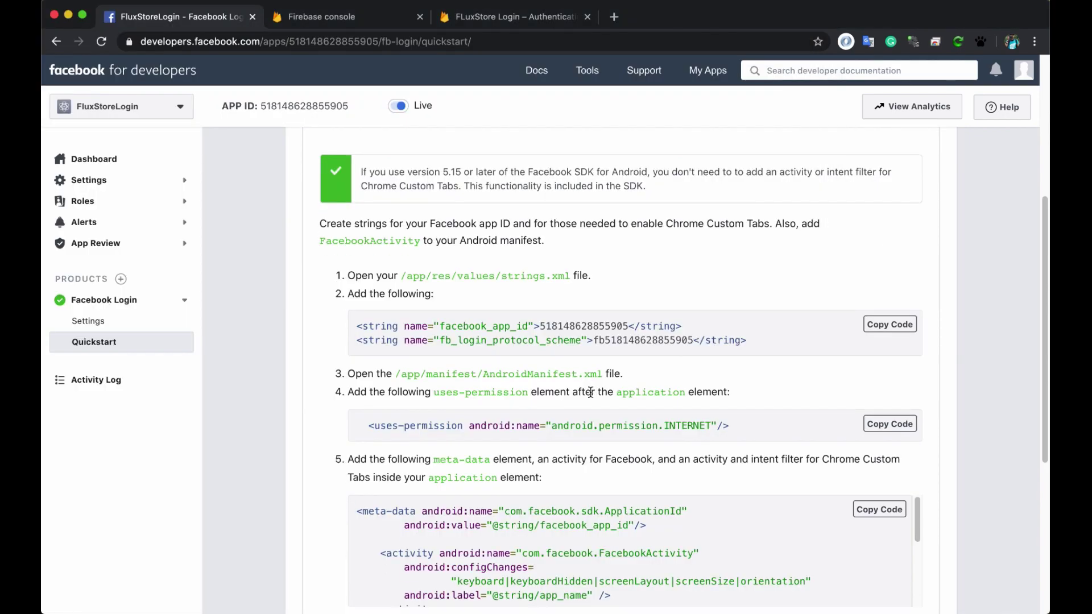
scroll(588, 384, down, 4)
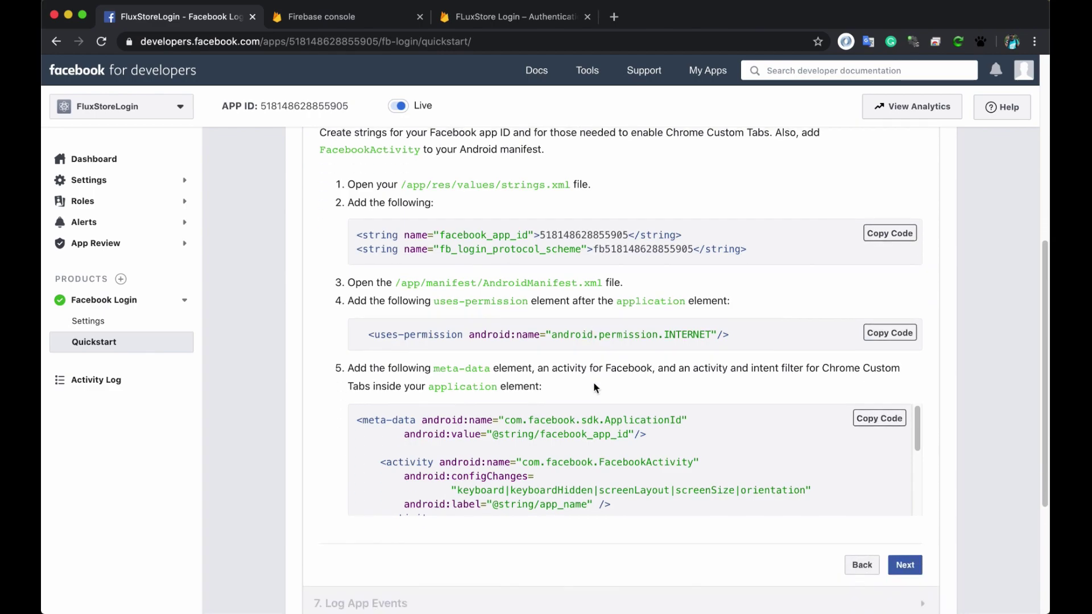
scroll(599, 394, down, 5)
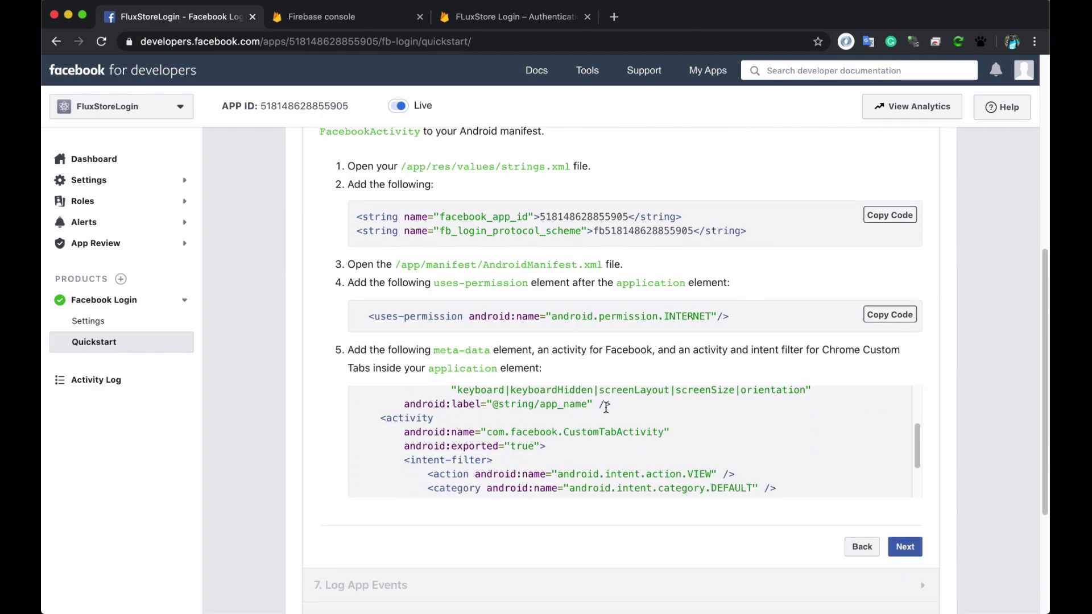
scroll(612, 410, down, 2)
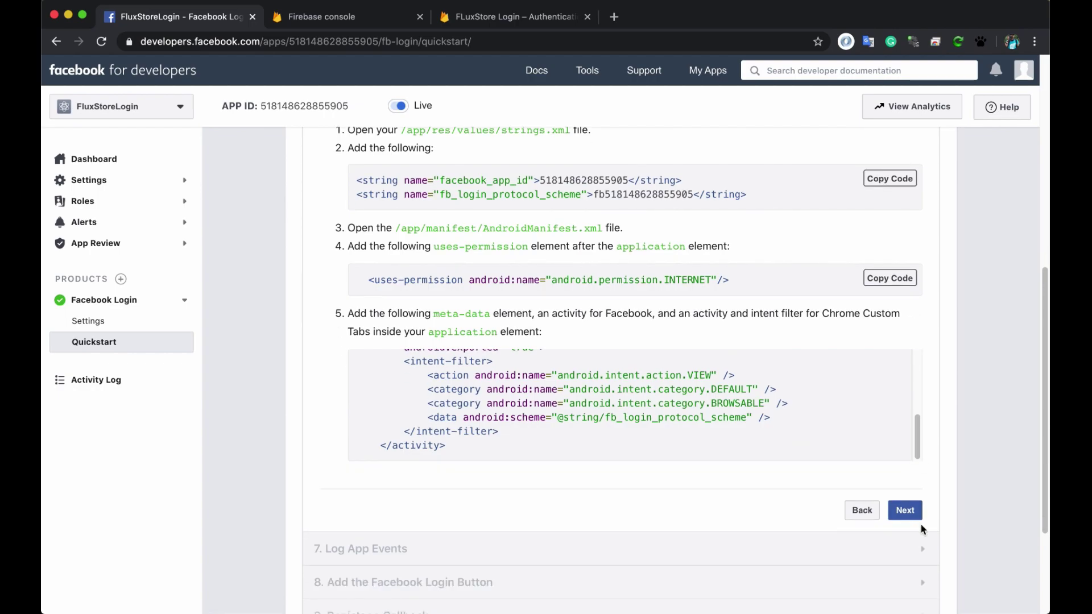
click(905, 510)
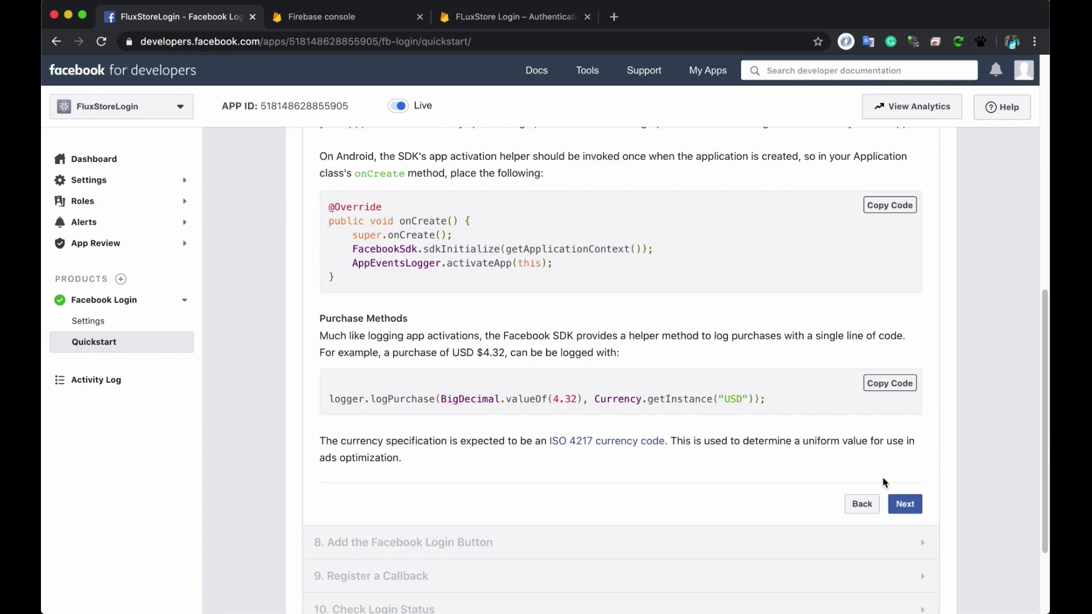
Advance the quickstart through its remaining stages to Next Steps and open the Facebook Login settings
click(902, 504)
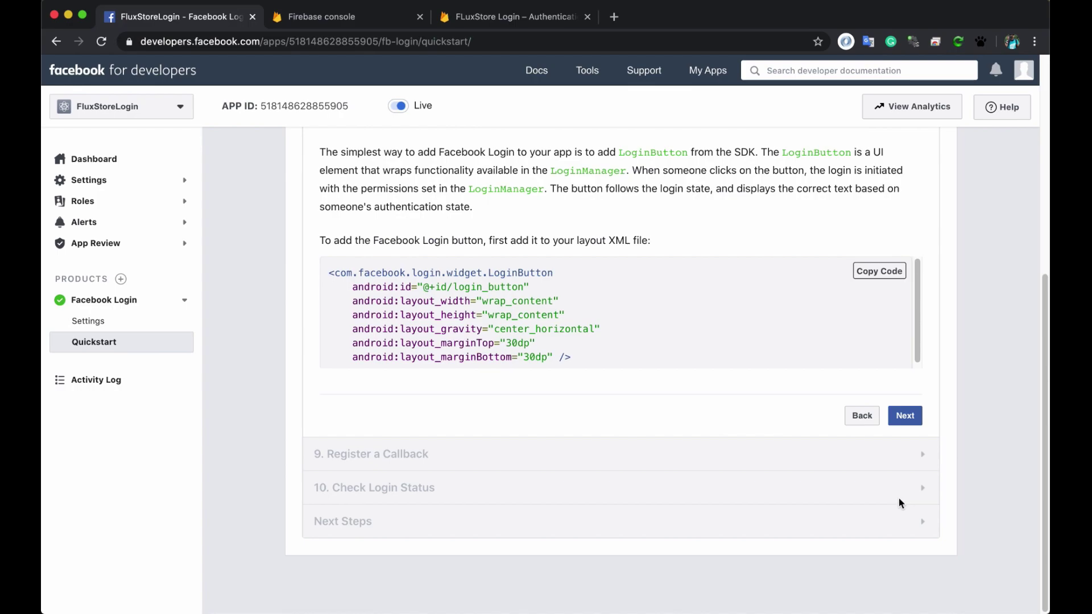
click(904, 417)
scroll(861, 411, down, 5)
scroll(938, 406, down, 10)
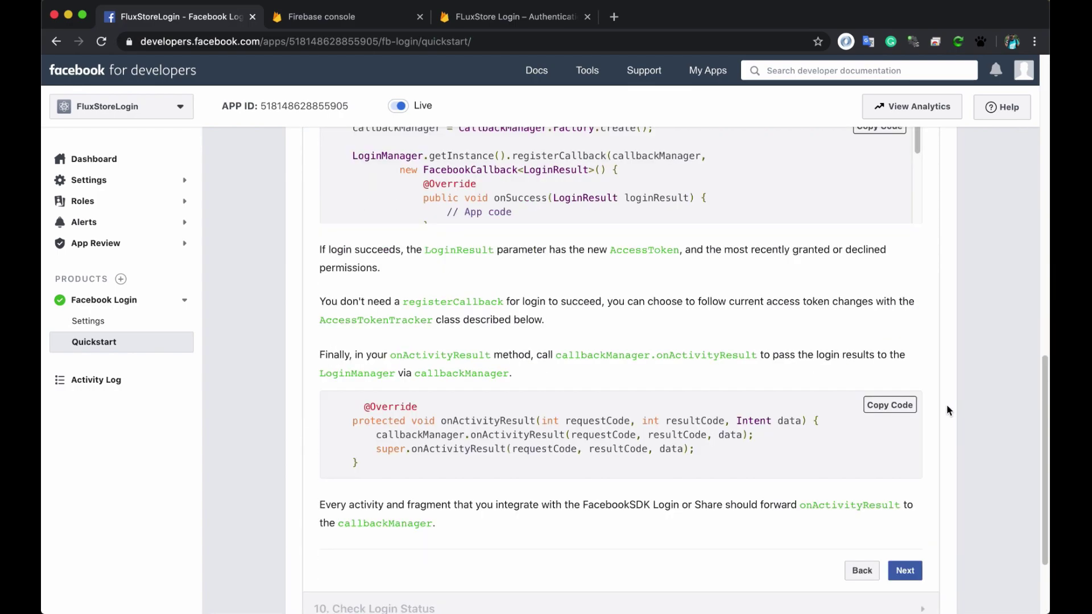
click(906, 447)
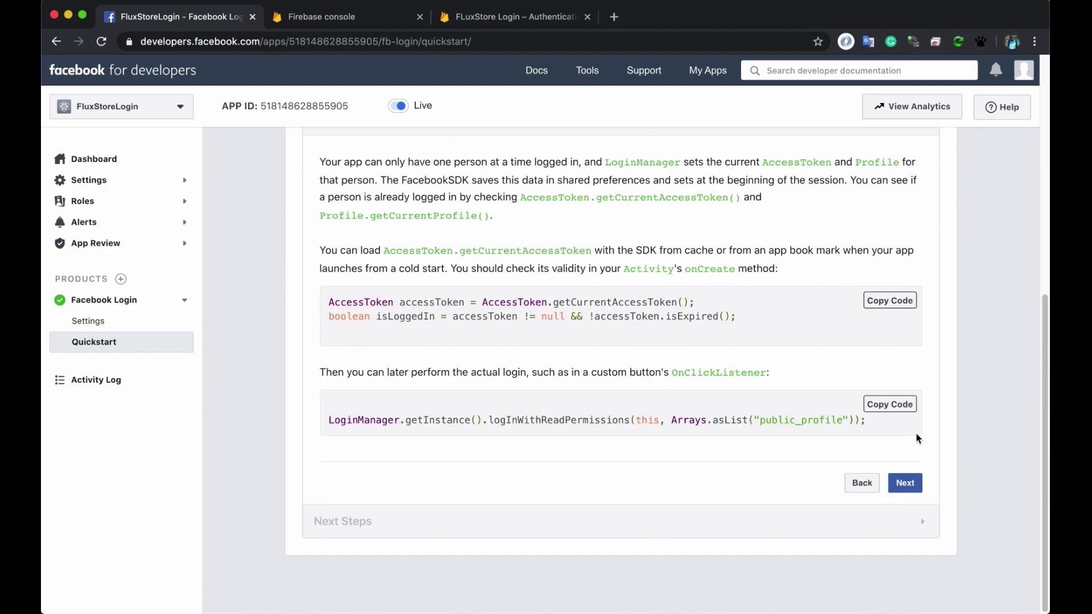
click(914, 480)
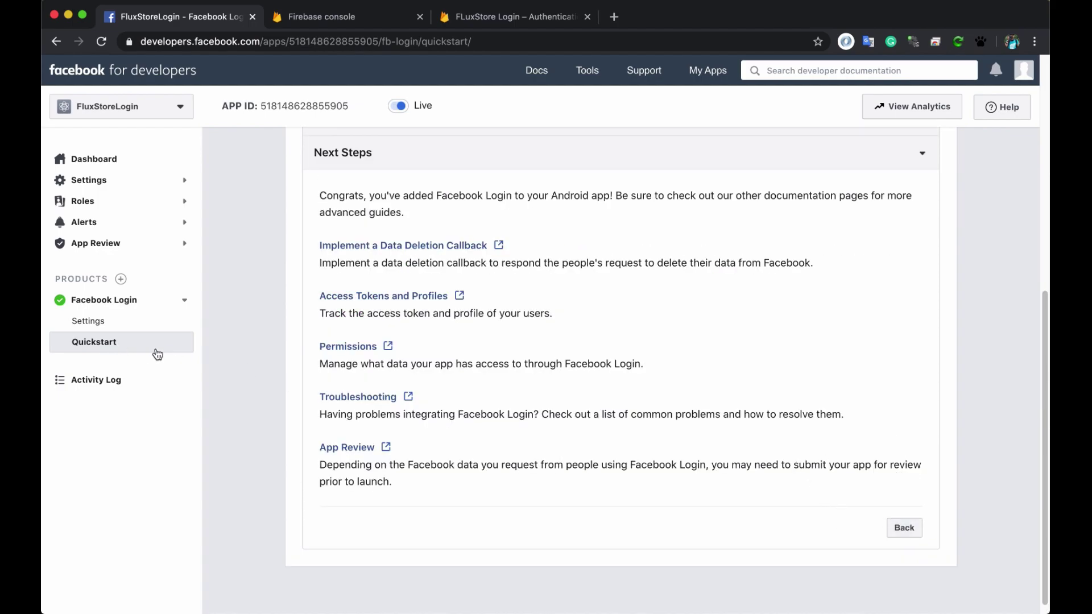
scroll(188, 343, up, 1)
click(105, 323)
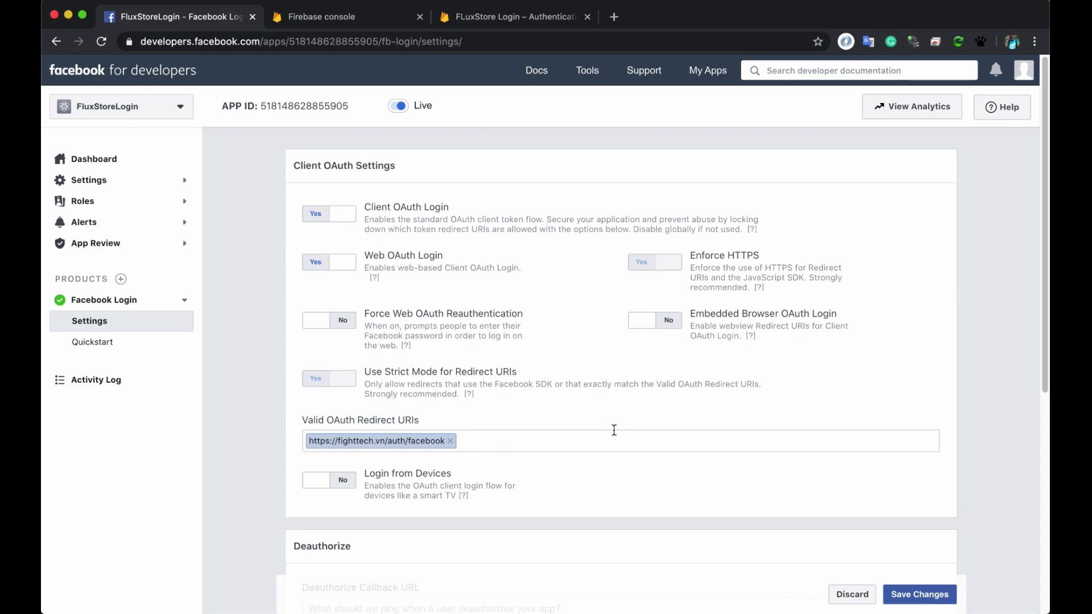
Switch to Visual Studio Code, close strings.xml and run flutter clean in the terminal
key(super+Tab)
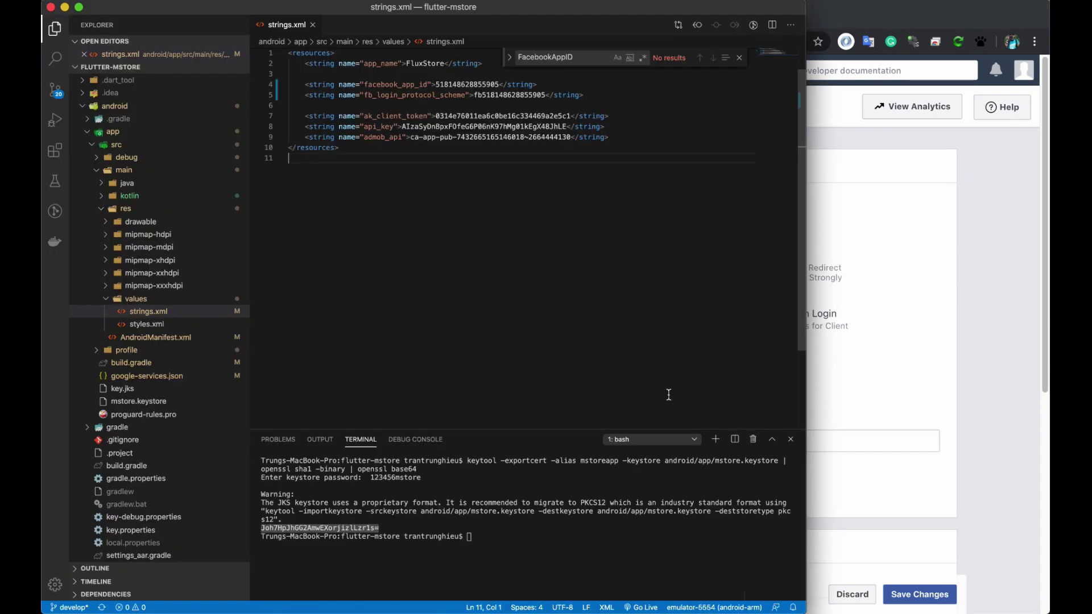
click(313, 24)
click(530, 541)
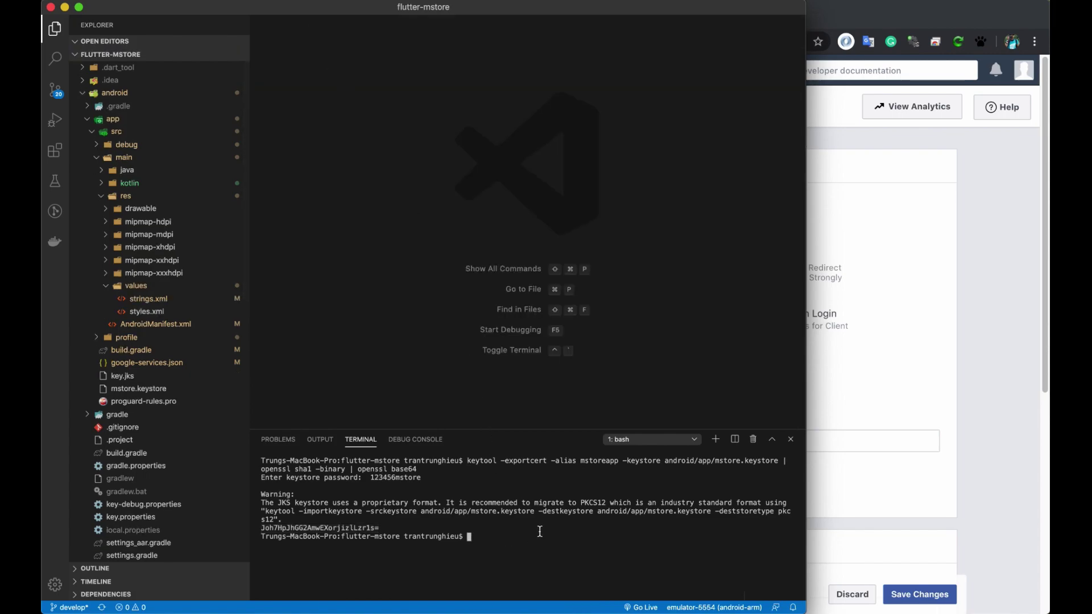
text(fl)
Bring up the Android emulator, clear the terminal and run the Flutter app on the emulator
key(super+Tab)
key(super+Tab)
key(super+Tab)
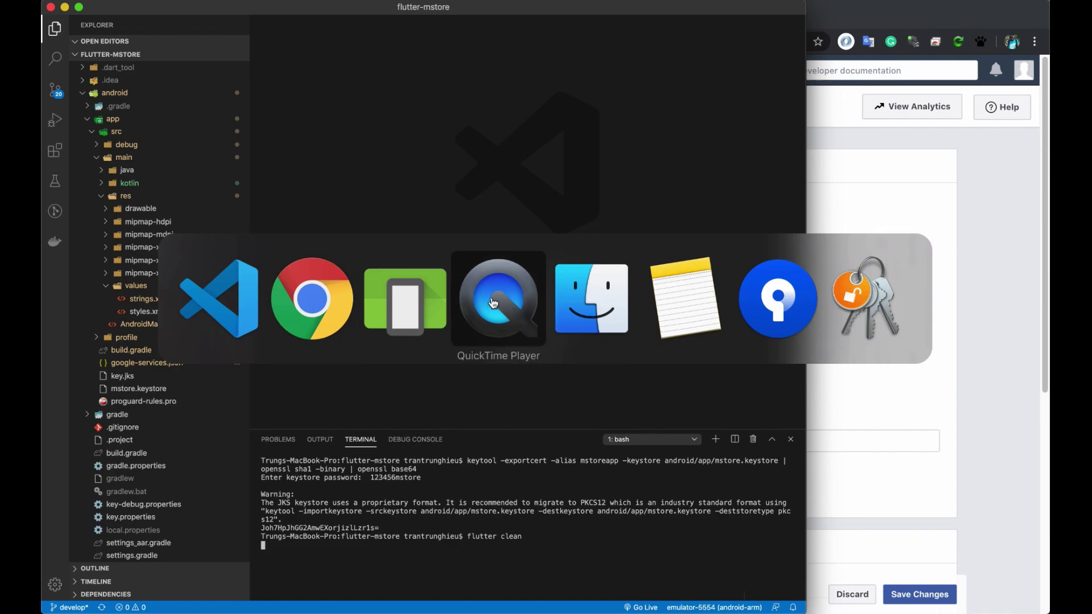
key(shift+super+Tab)
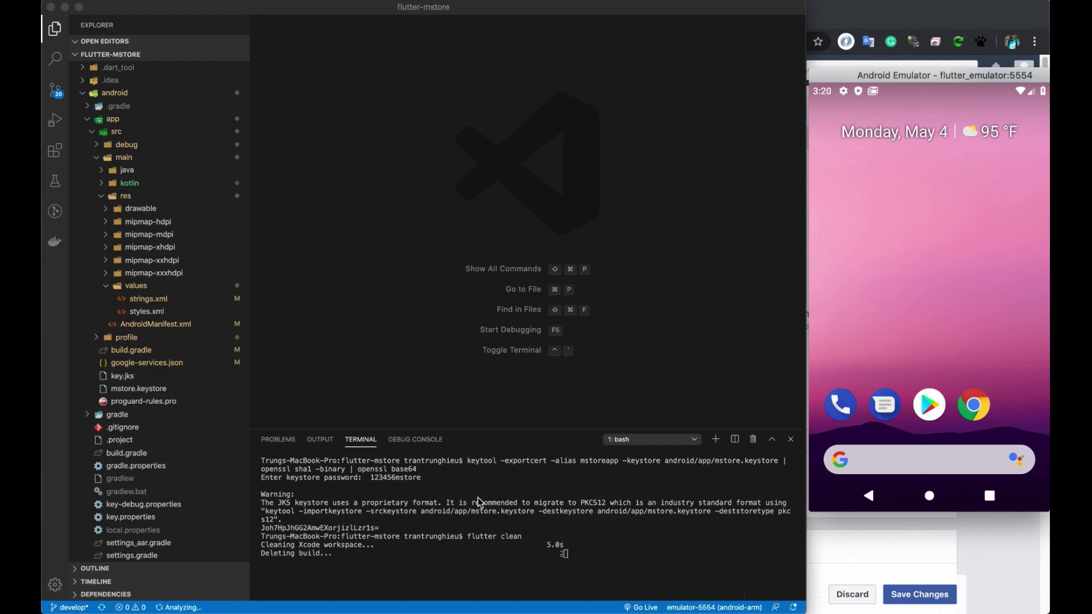
right_click(519, 511)
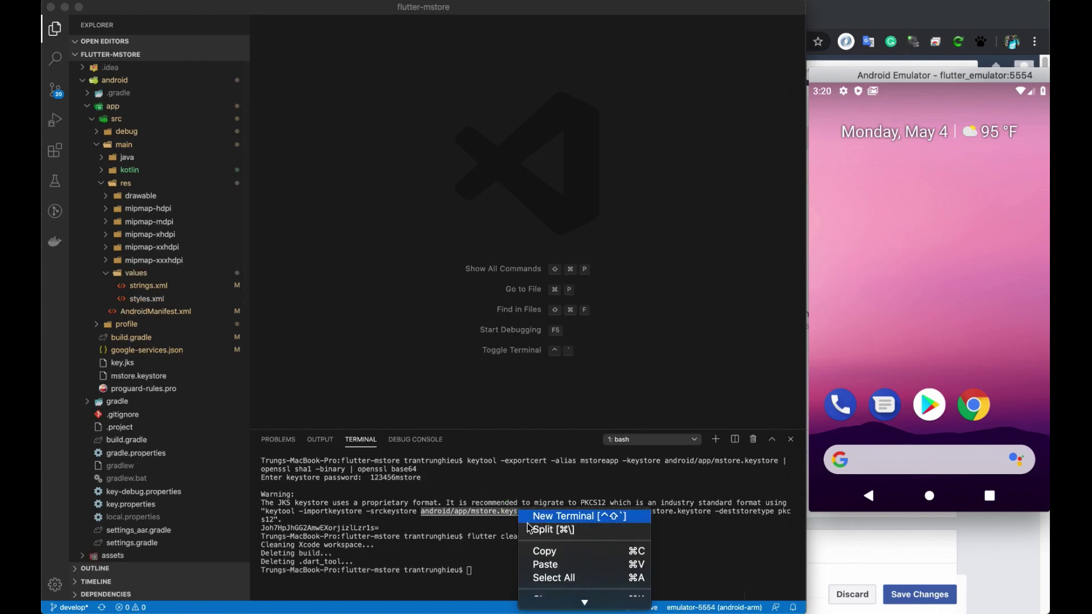
click(550, 578)
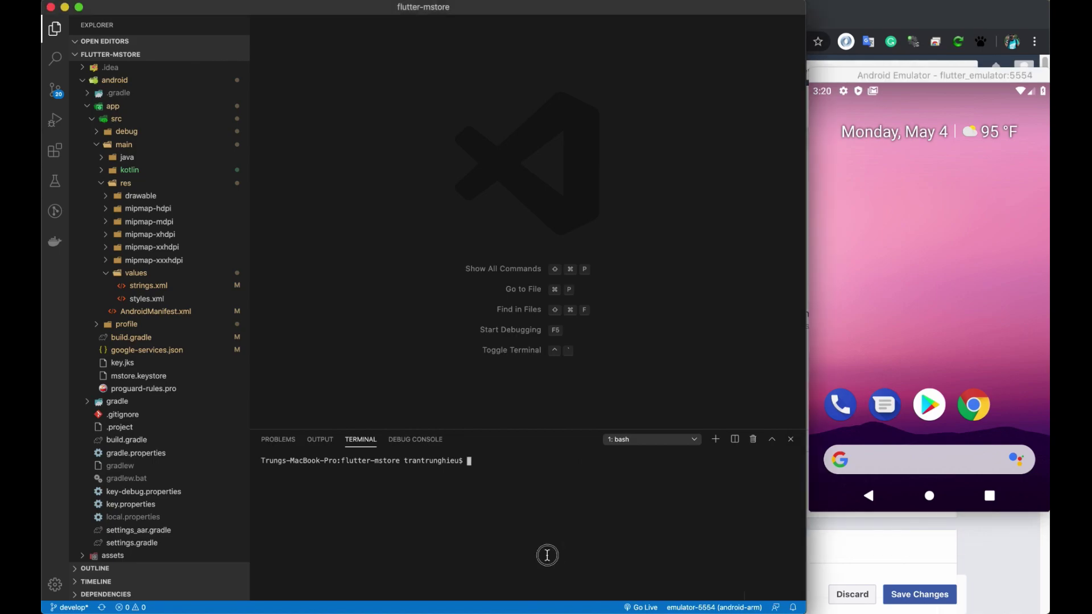
text(fl)
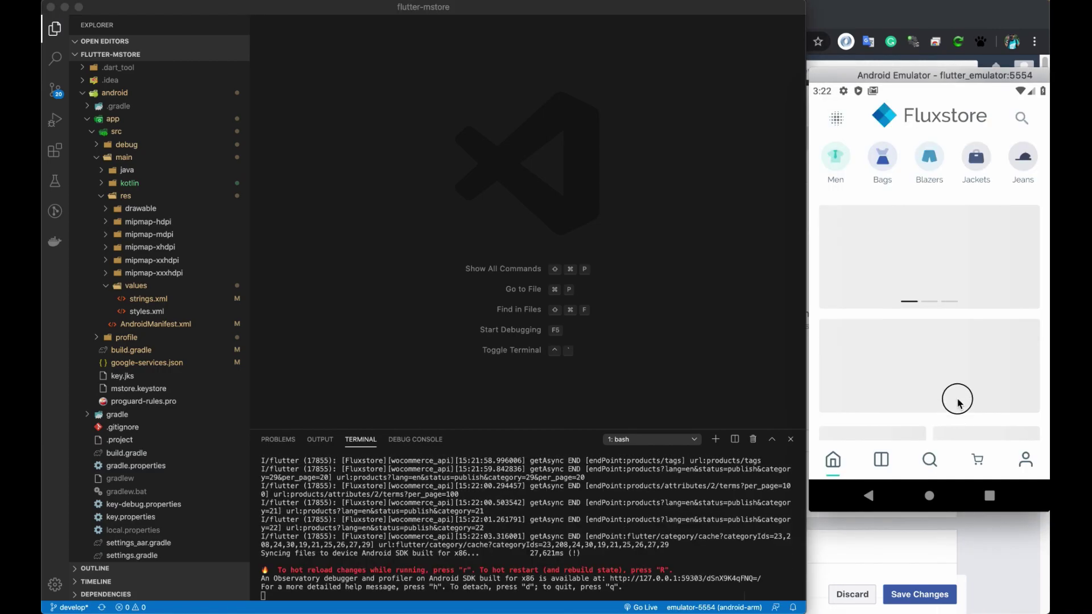
Open the login screen from the Fluxstore app's Settings page and start the Facebook login
scroll(953, 215, down, 3)
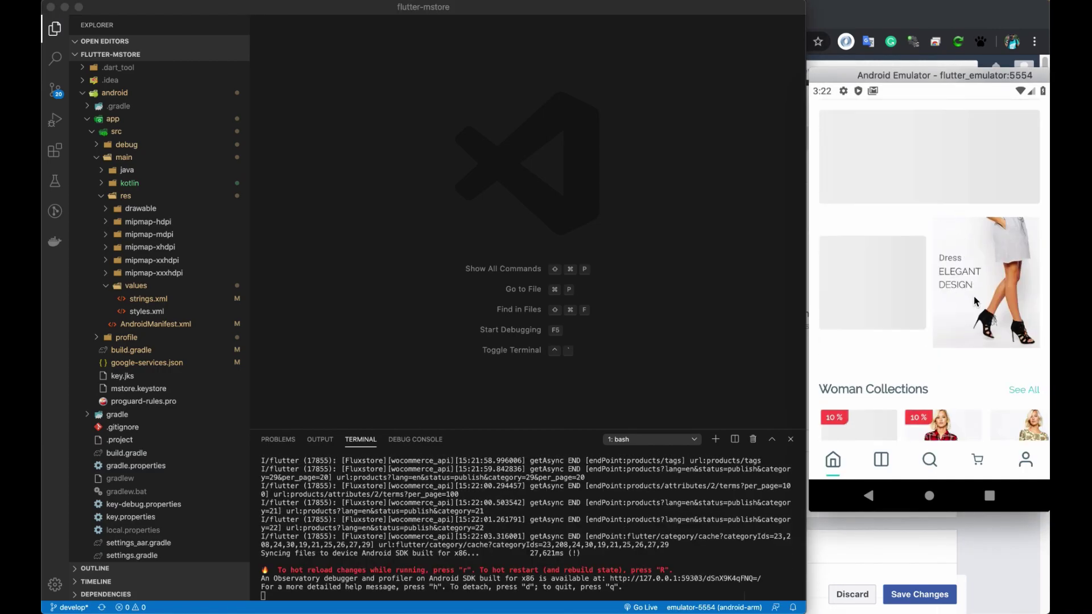
click(1029, 458)
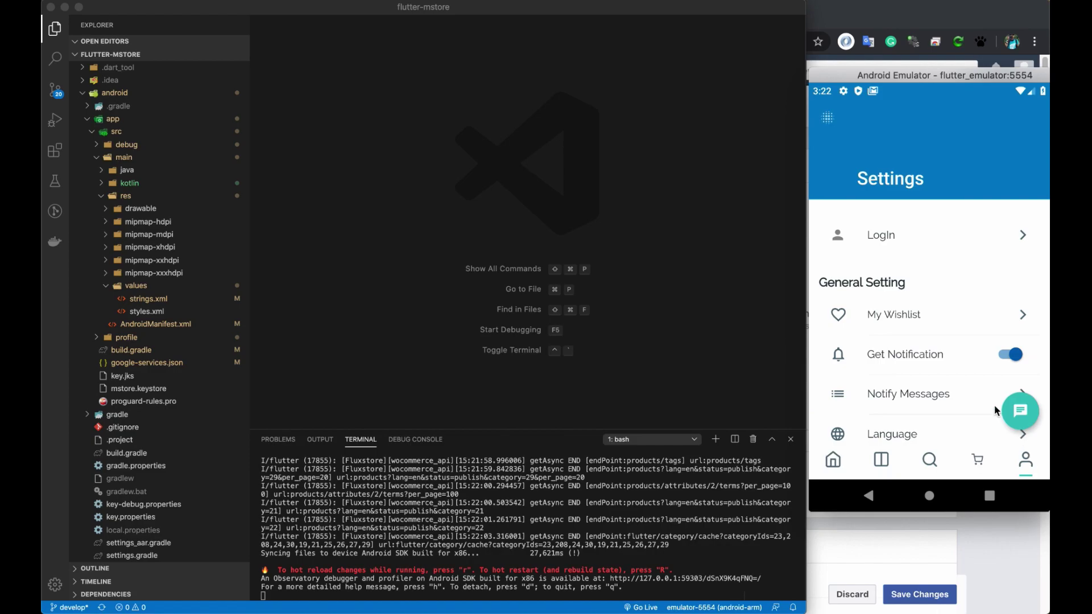
click(908, 233)
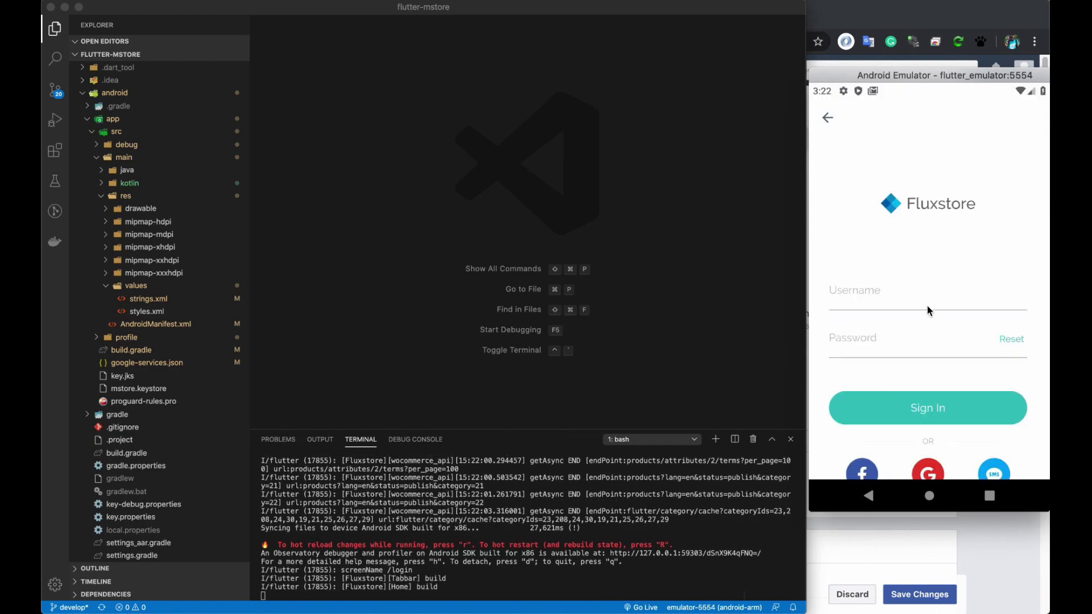
drag(927, 306, 939, 262)
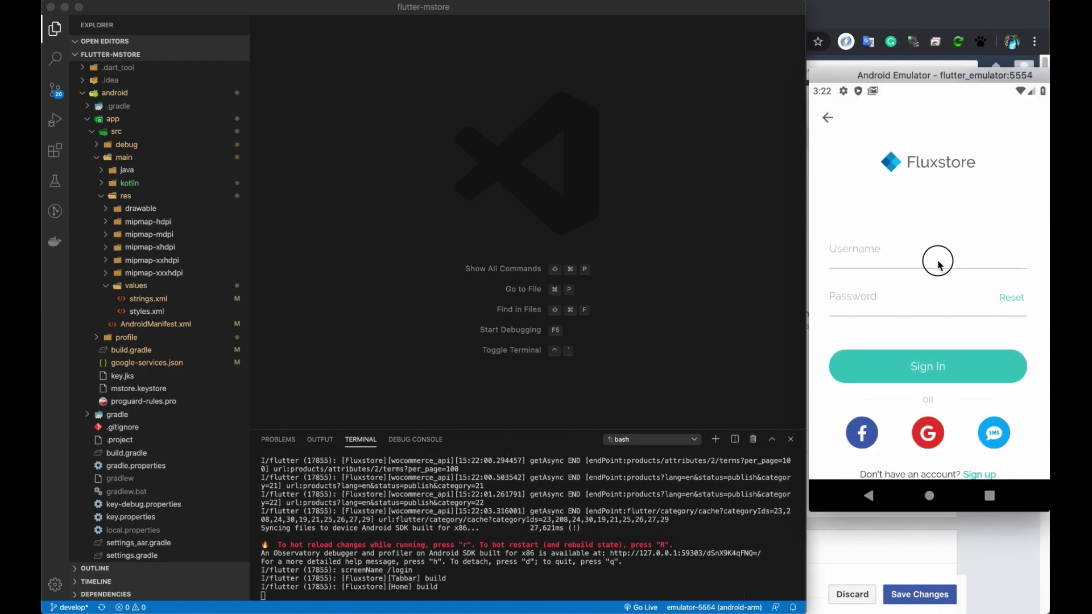
click(874, 430)
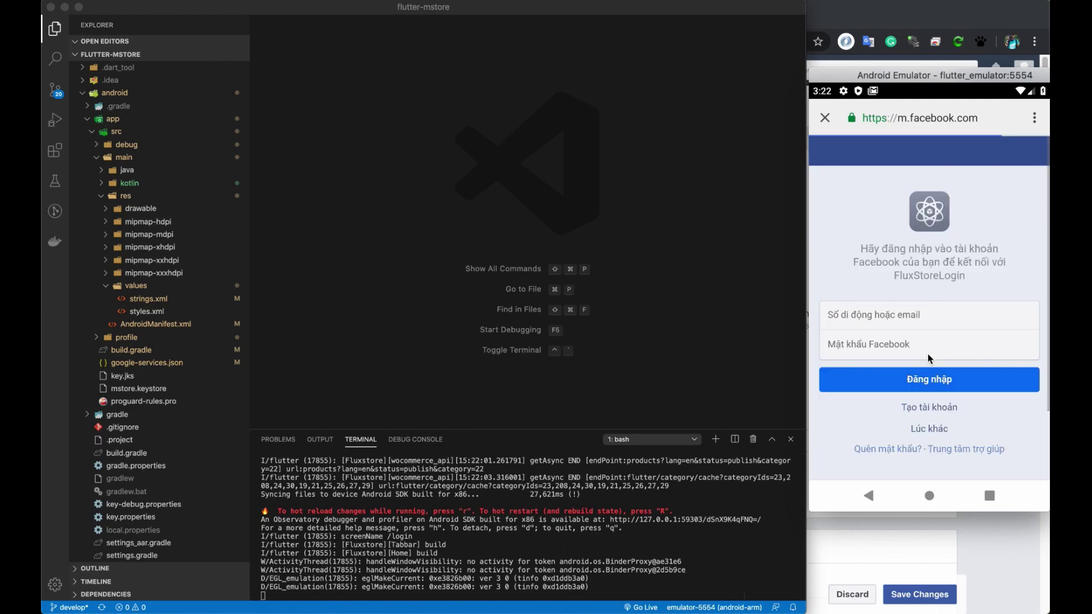
Sign in with the Facebook account's email and password, approve access for FluxStoreLogin and log out of the Fluxstore app
click(932, 314)
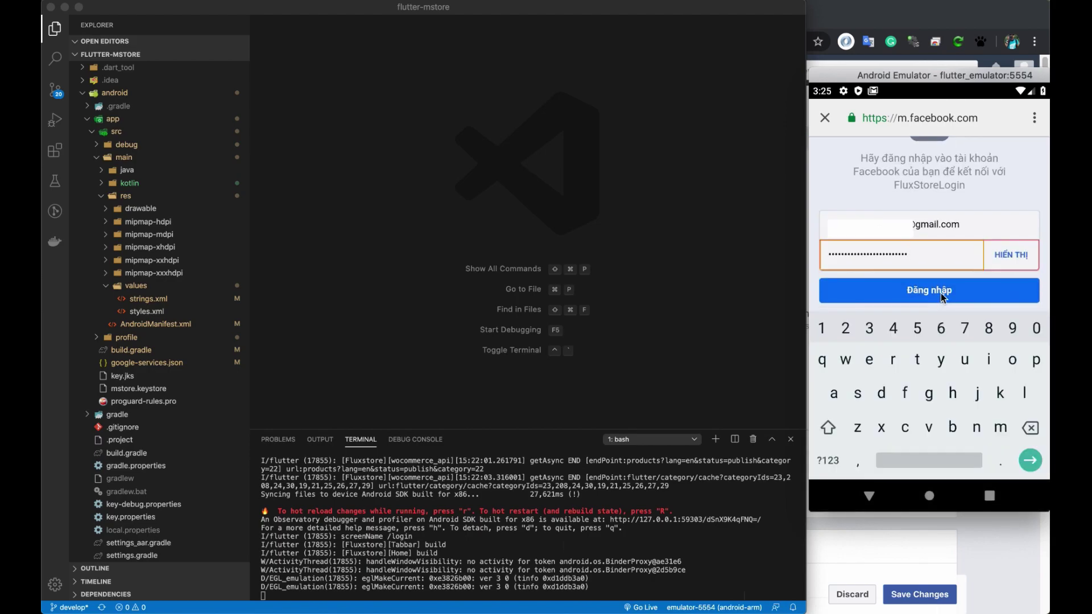
click(940, 292)
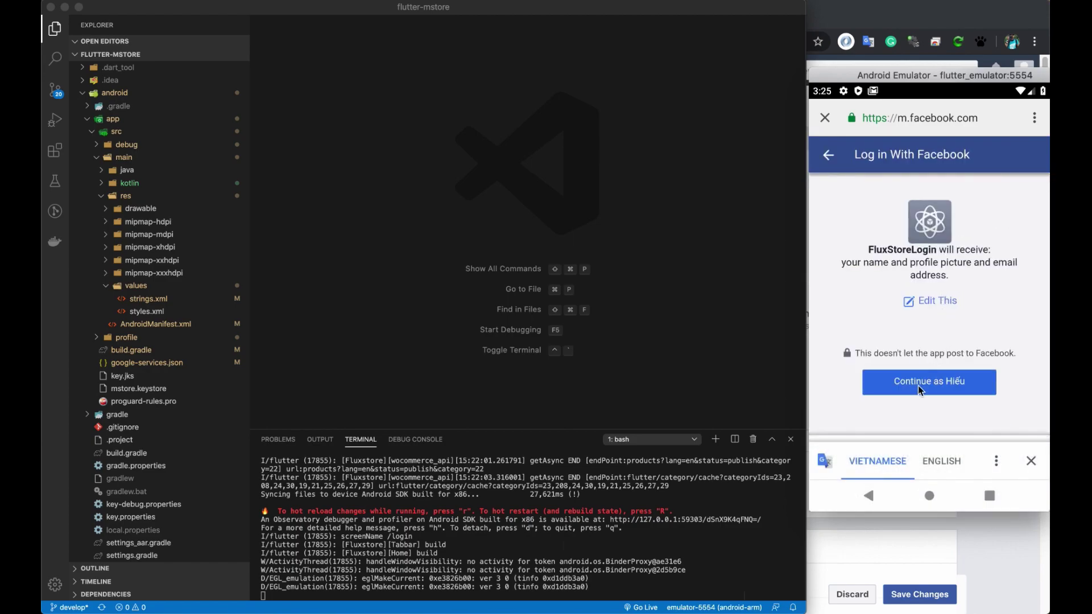
click(918, 386)
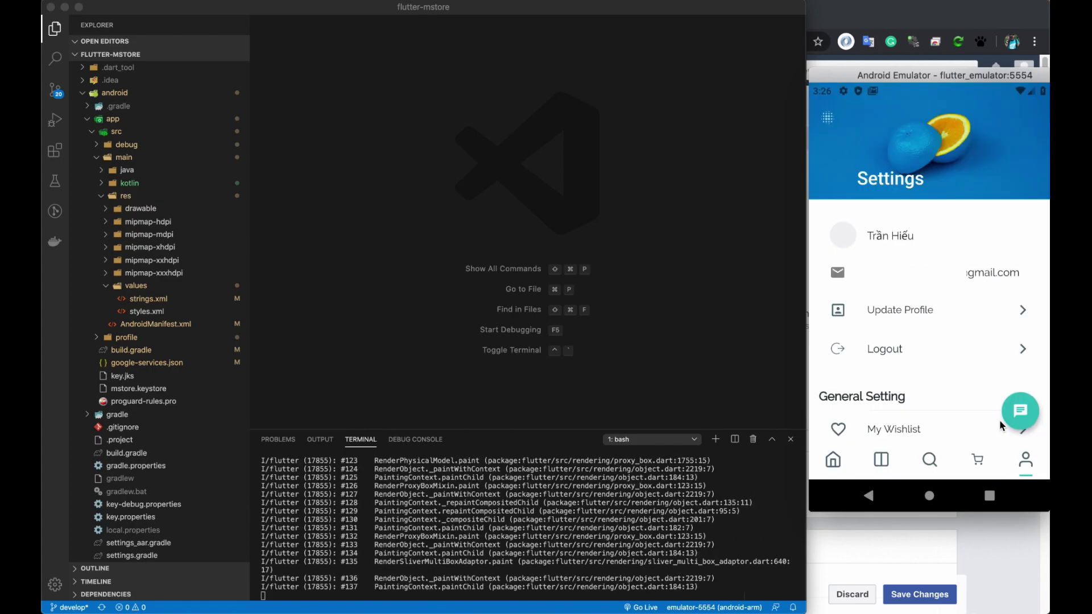
click(910, 353)
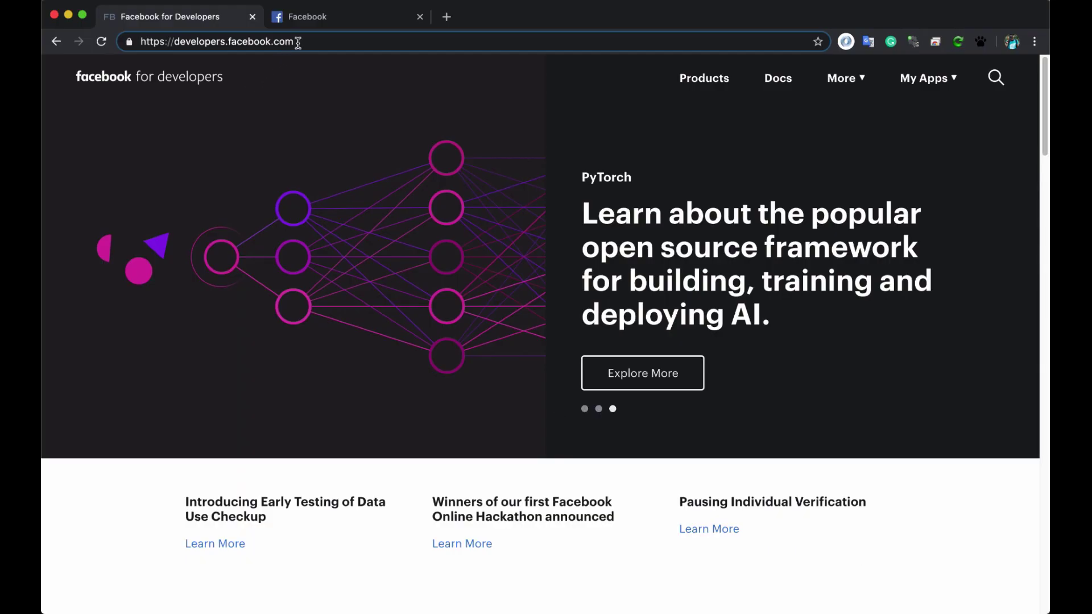
On developers.facebook.com, start a new app with the display name FluxStoreLogin and submit the App ID form
drag(346, 42, 172, 42)
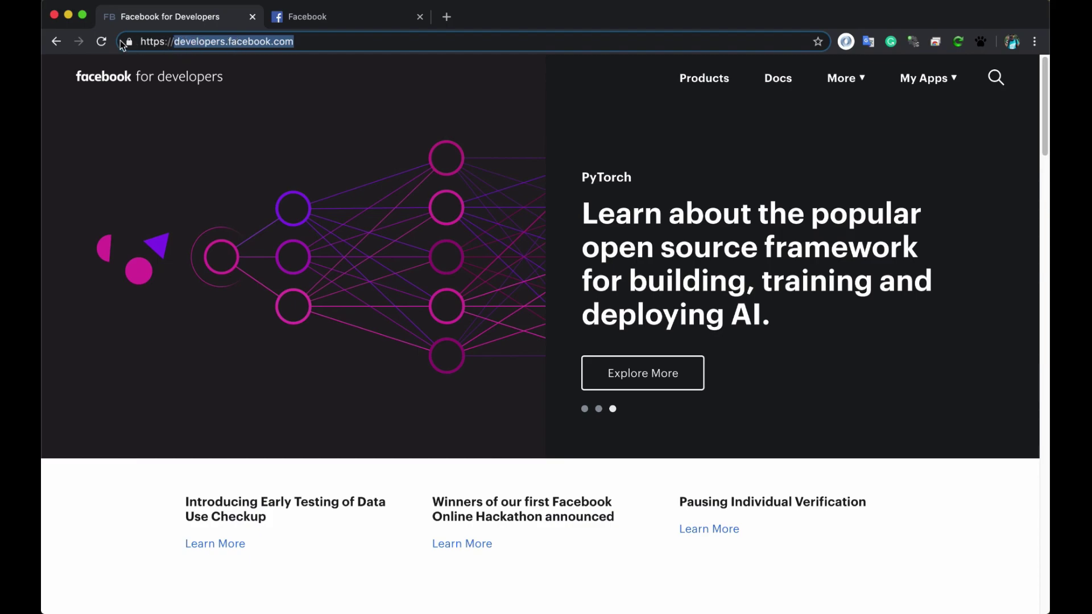
click(359, 41)
click(916, 74)
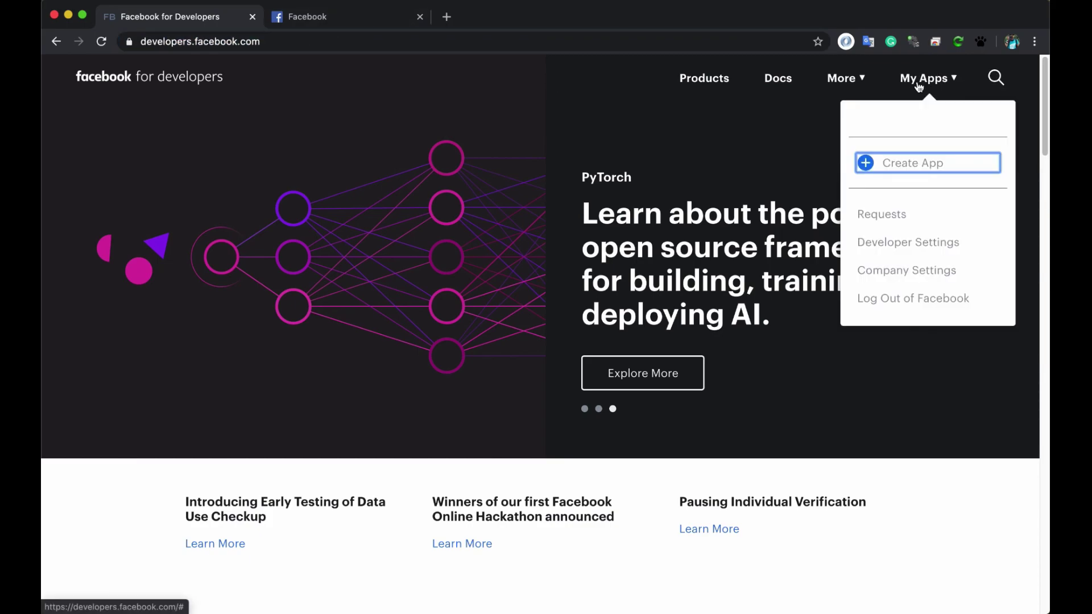
click(901, 167)
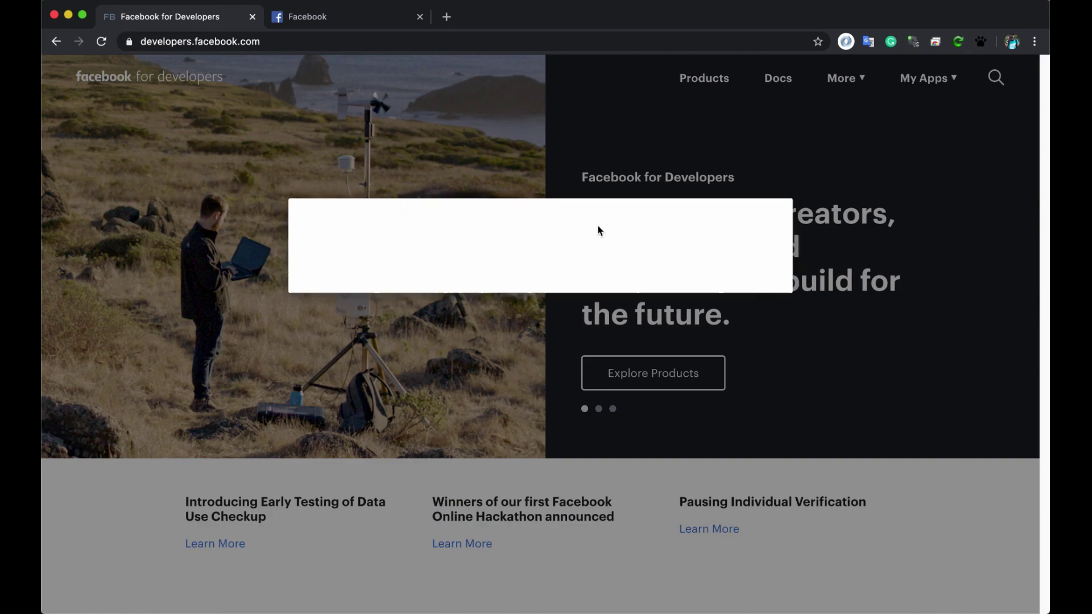
click(497, 272)
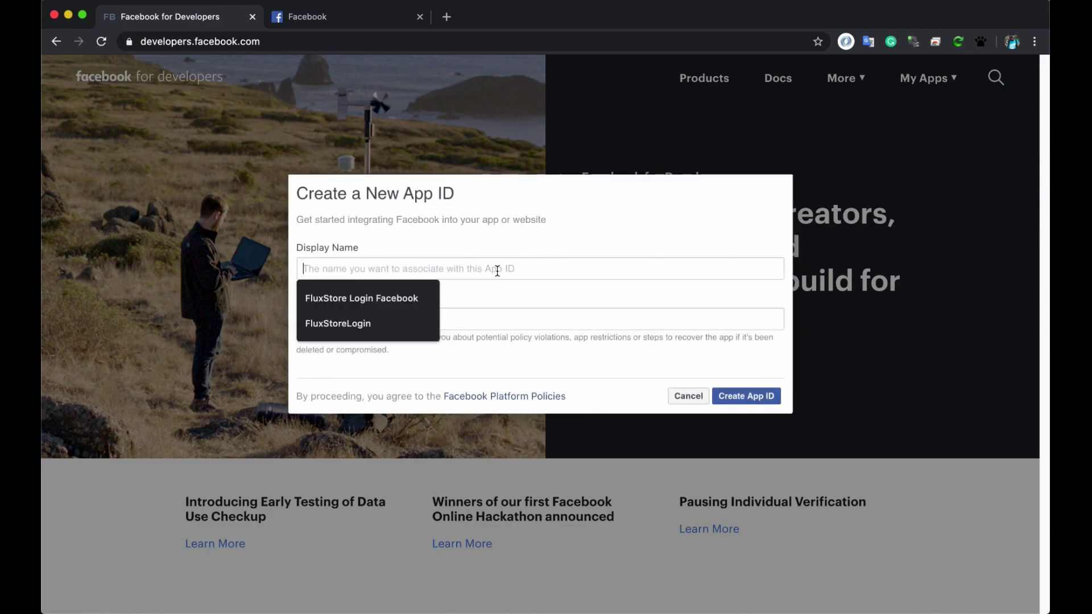
key(Down)
key(Down)
key(Return)
click(743, 394)
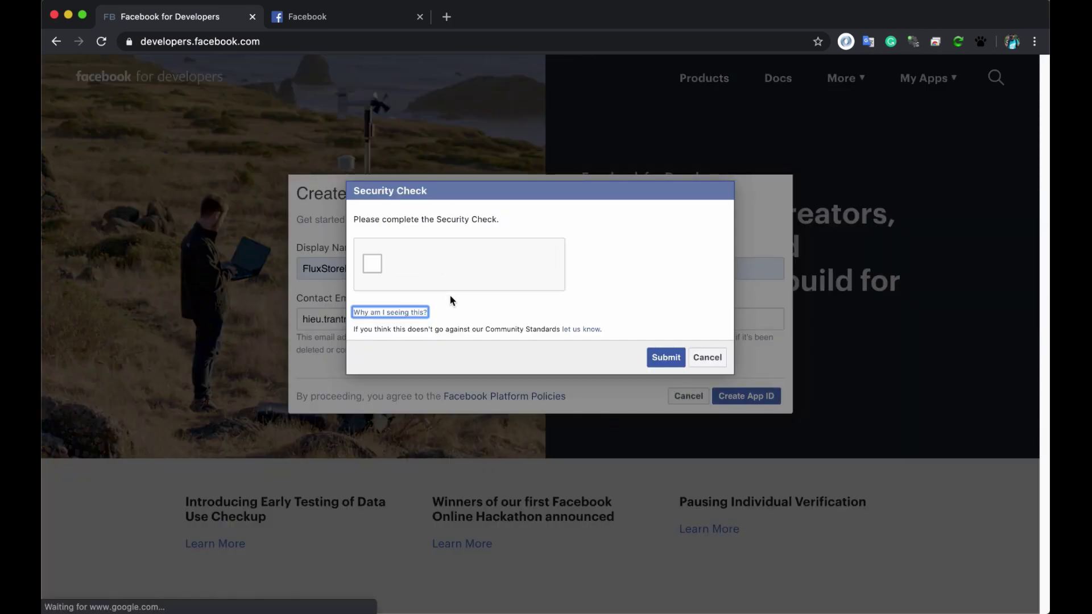
Complete the security check and set up Facebook Login for iOS, keeping the Swift Package Manager SDK option
click(380, 270)
click(664, 361)
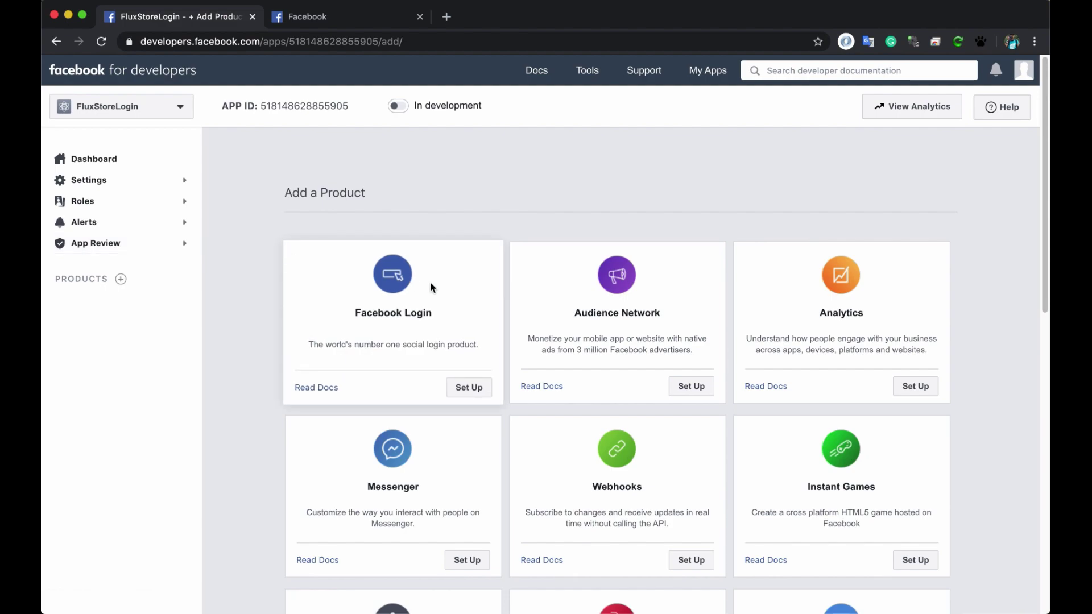
click(459, 383)
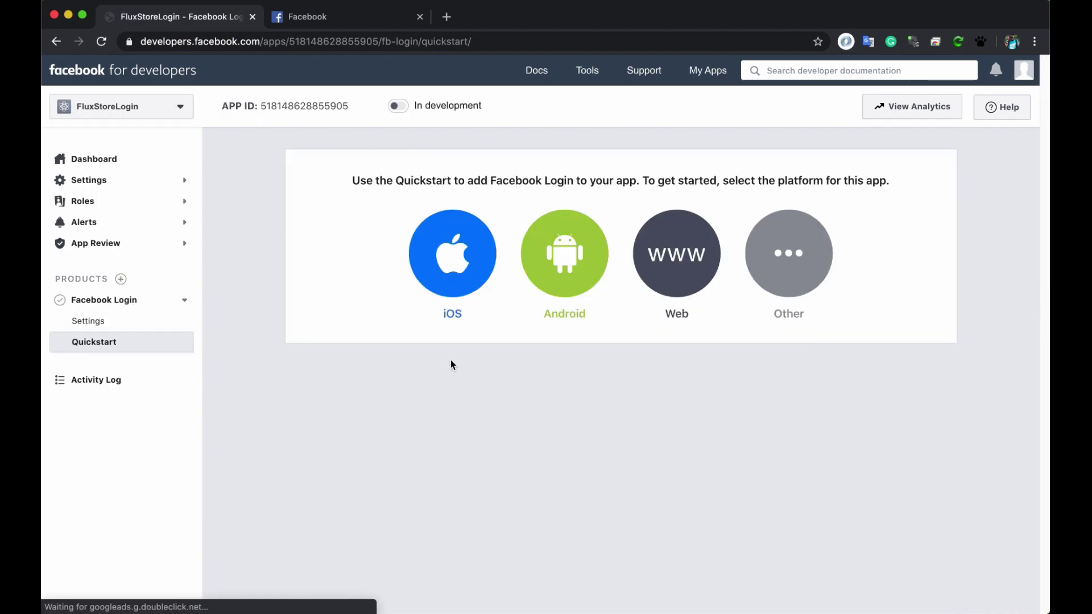
click(462, 267)
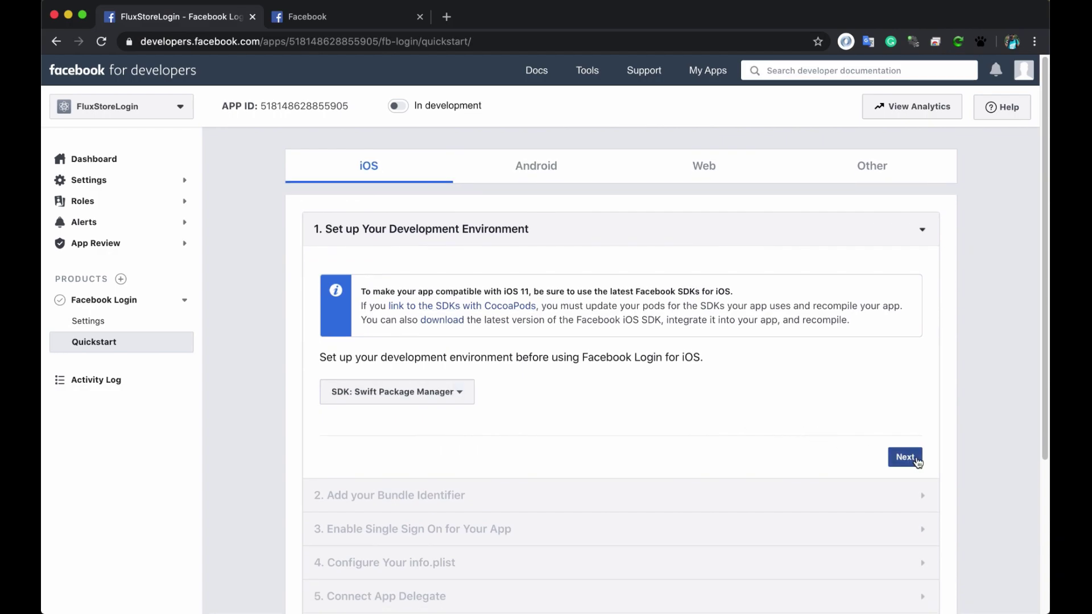
click(910, 458)
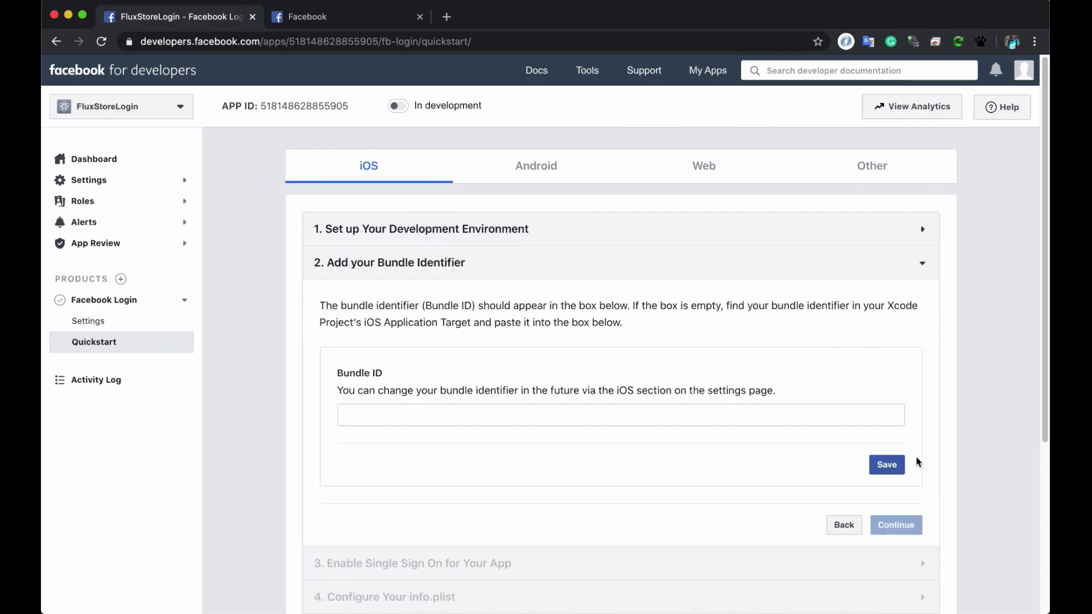
Switch to VS Code and open project.pbxproj from the ios/Runner.xcodeproj folder
click(566, 415)
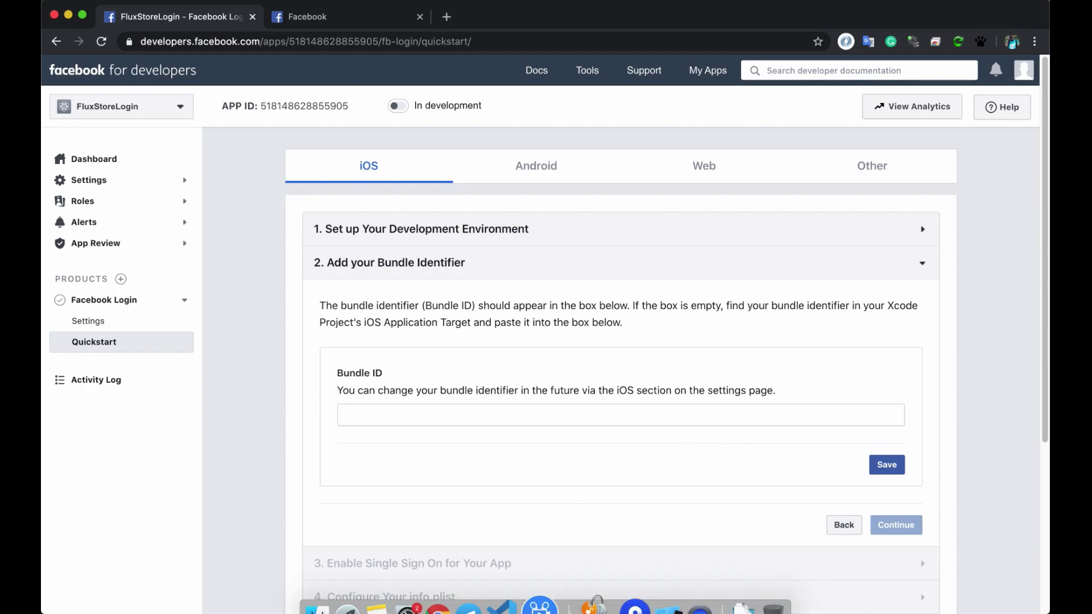
click(510, 585)
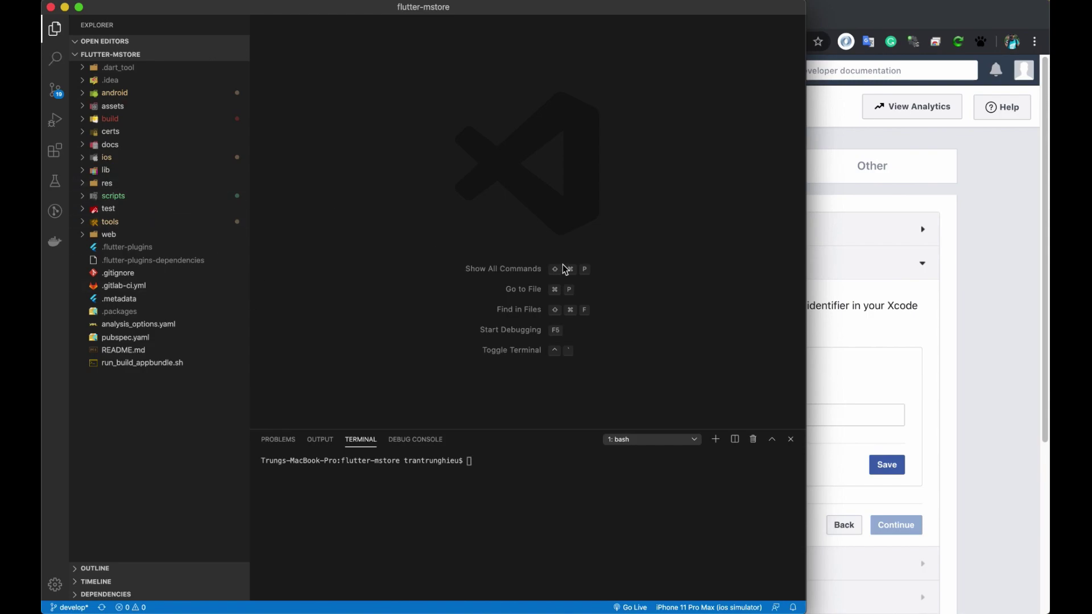
click(107, 158)
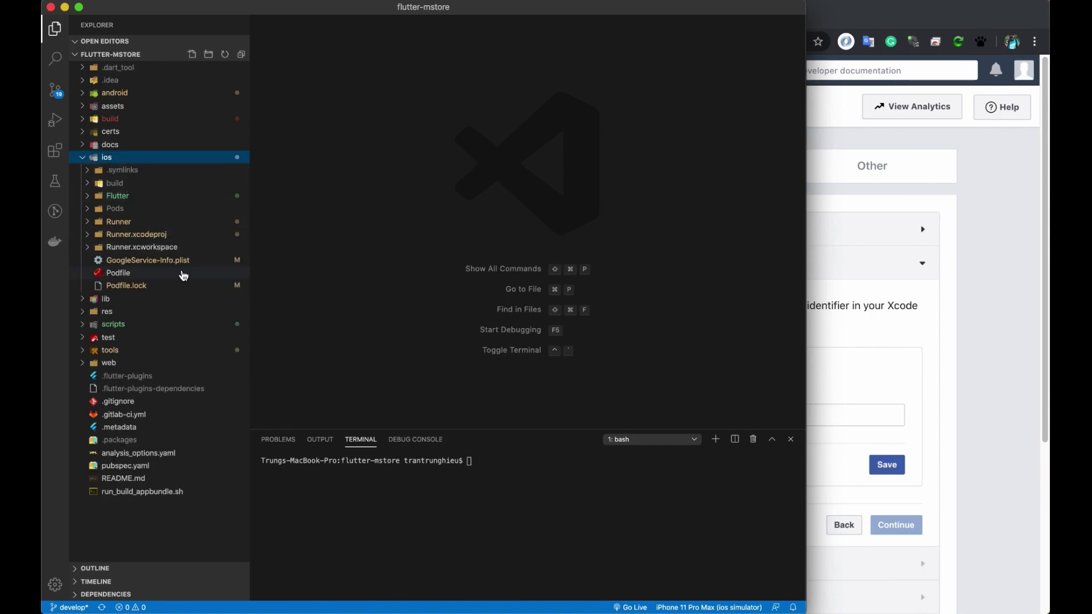
click(127, 223)
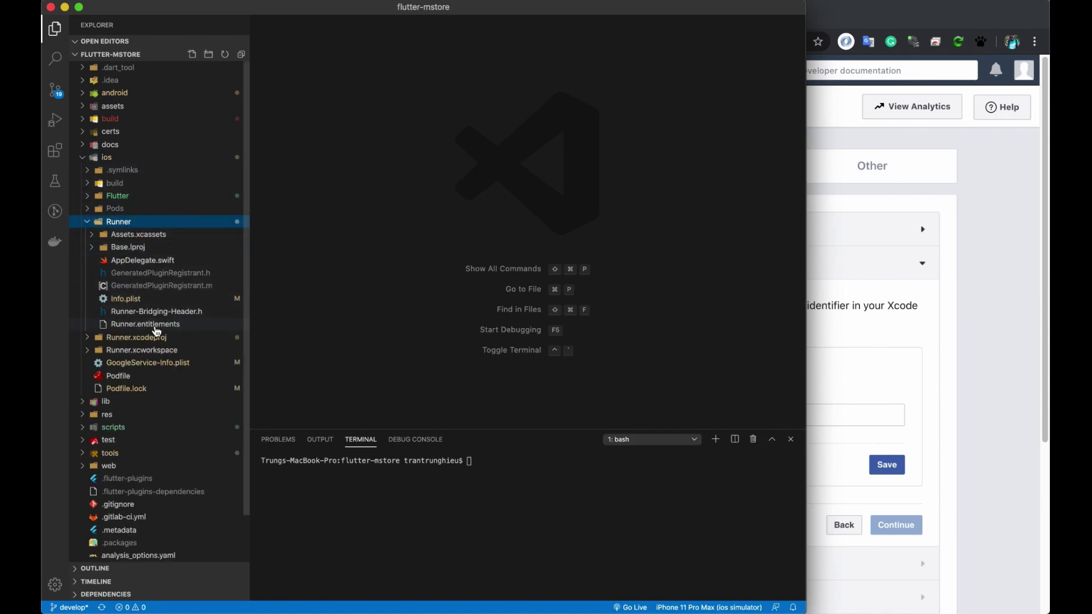
click(169, 339)
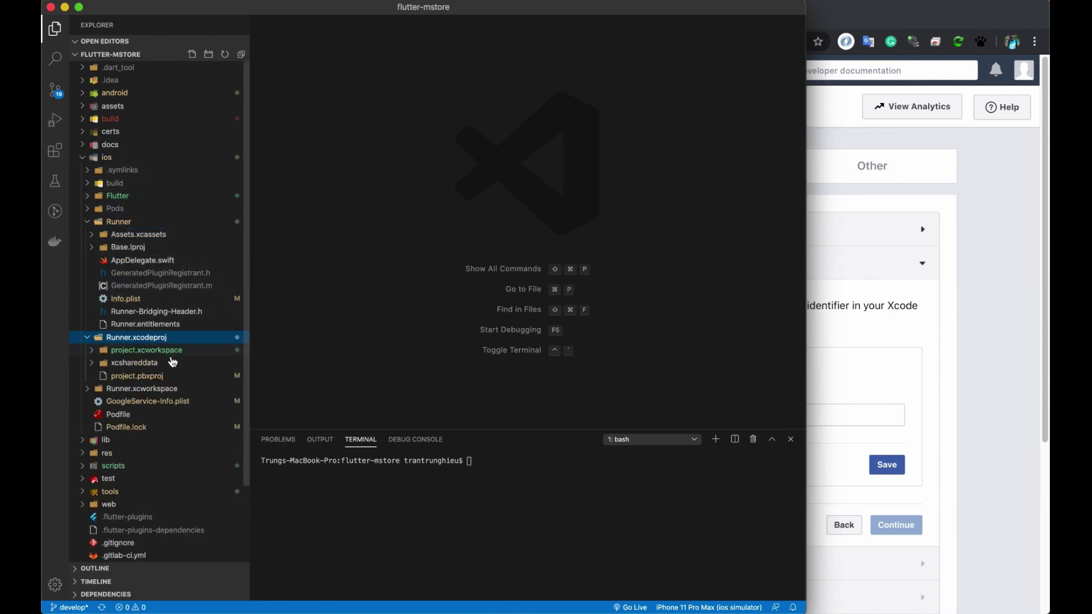
click(170, 377)
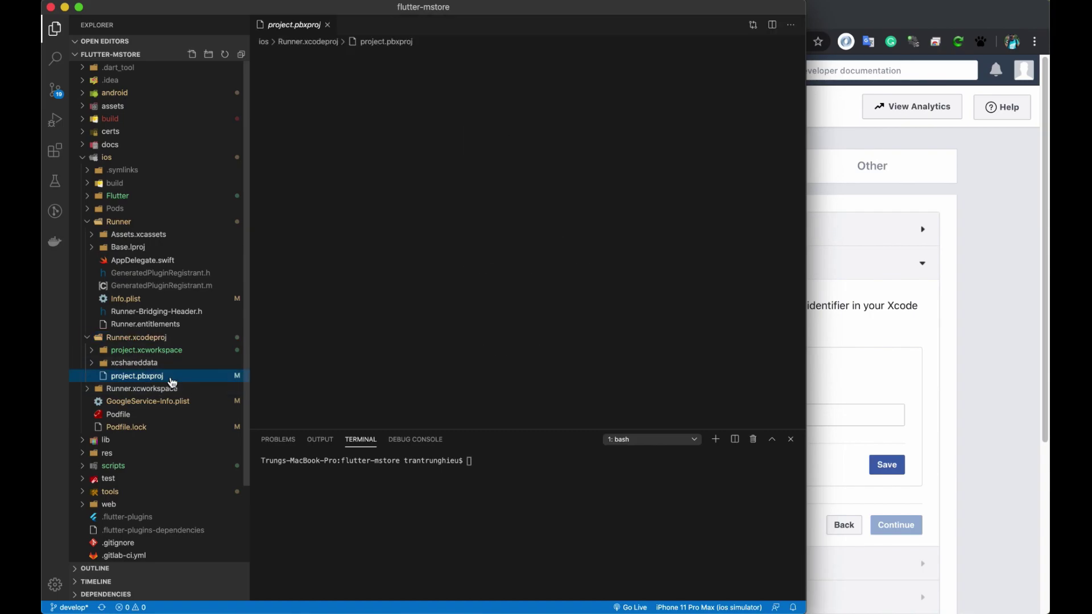
click(504, 213)
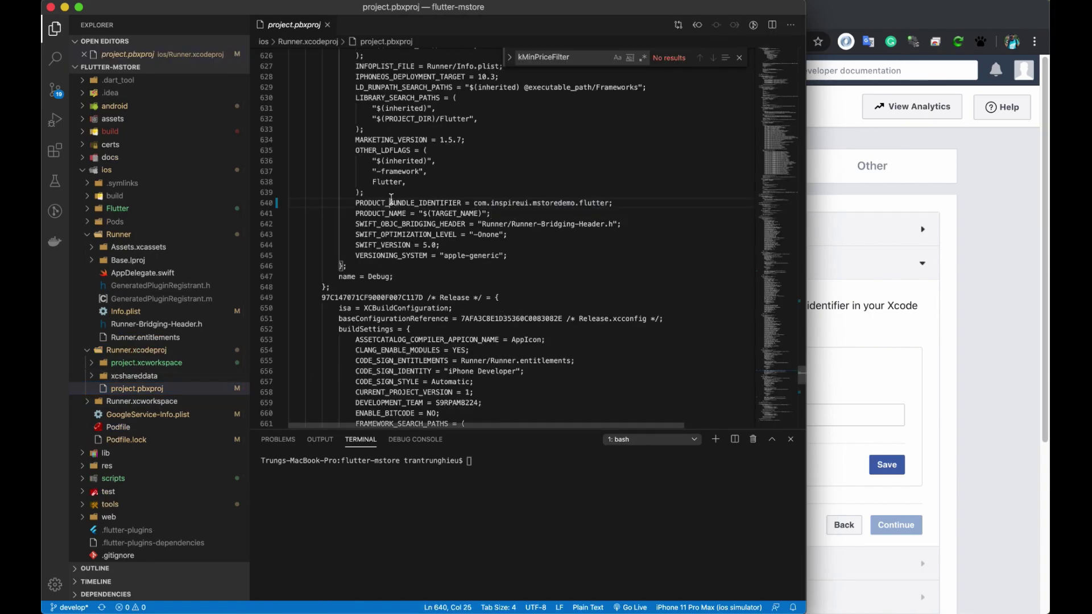
Copy the PRODUCT_BUNDLE_IDENTIFIER value com.inspireui.mstoredemo.flutter from project.pbxproj
double_click(409, 204)
drag(474, 203, 609, 203)
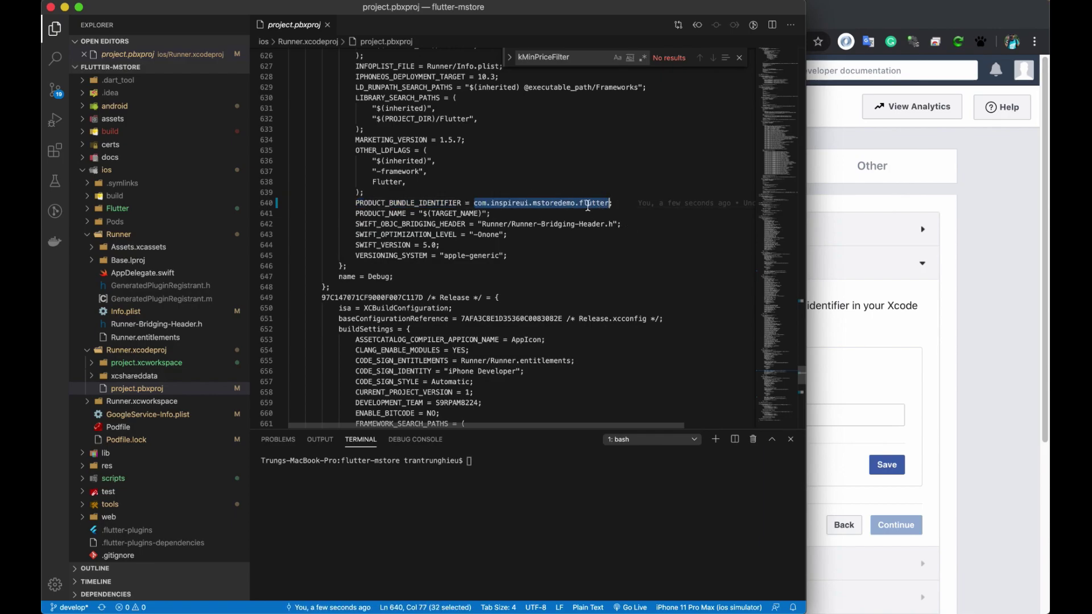
right_click(588, 205)
click(627, 277)
Back in the browser quickstart, save com.inspireui.mstoredemo.flutter as the Bundle ID and continue to the info.plist configuration
click(874, 362)
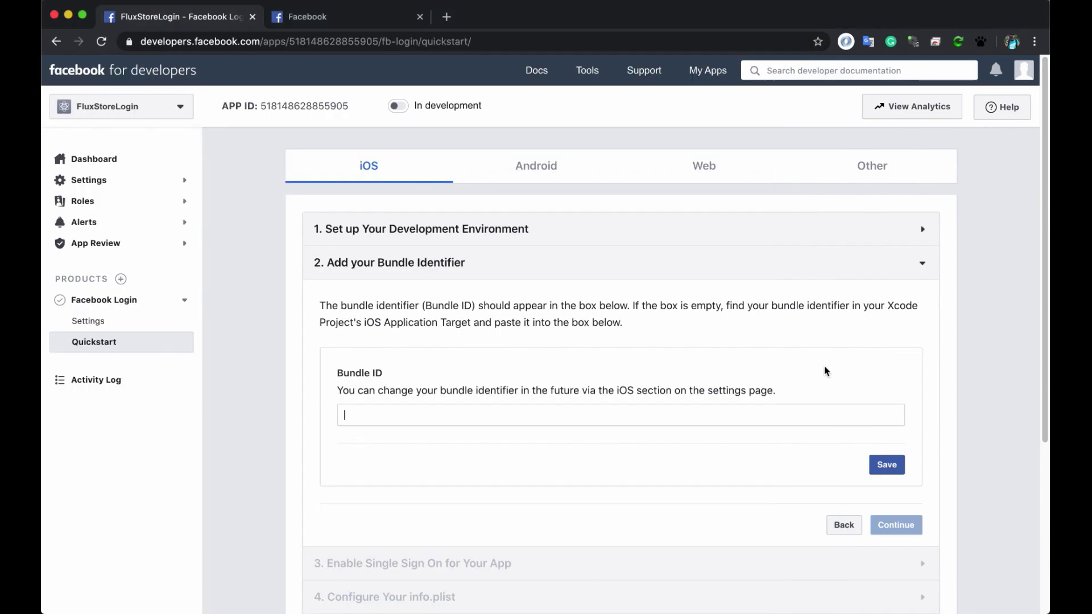
key(super+v)
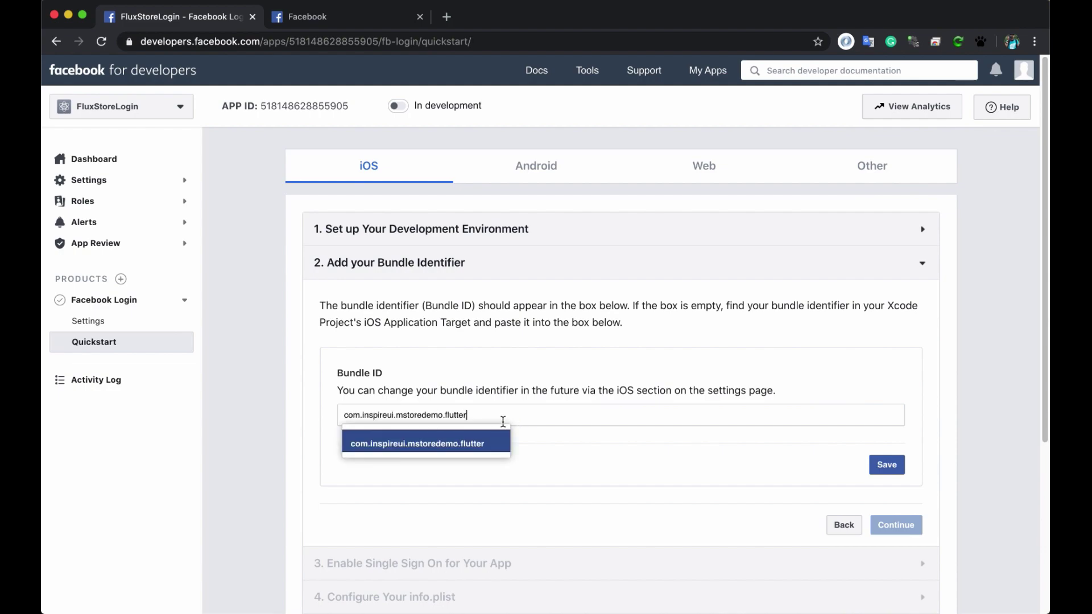
key(super+a)
click(492, 415)
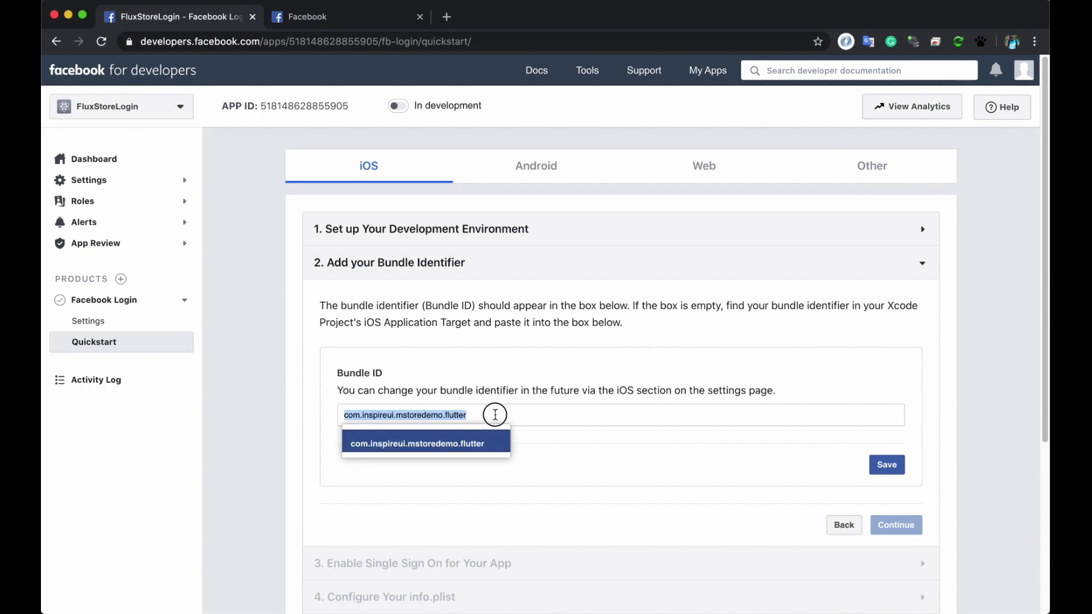
key(Return)
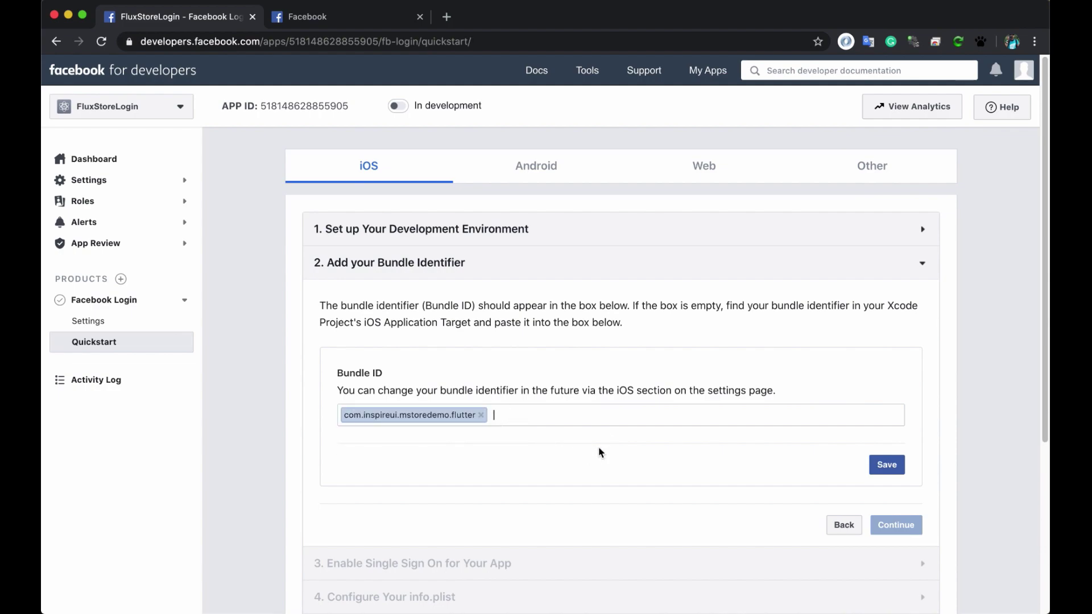
click(886, 472)
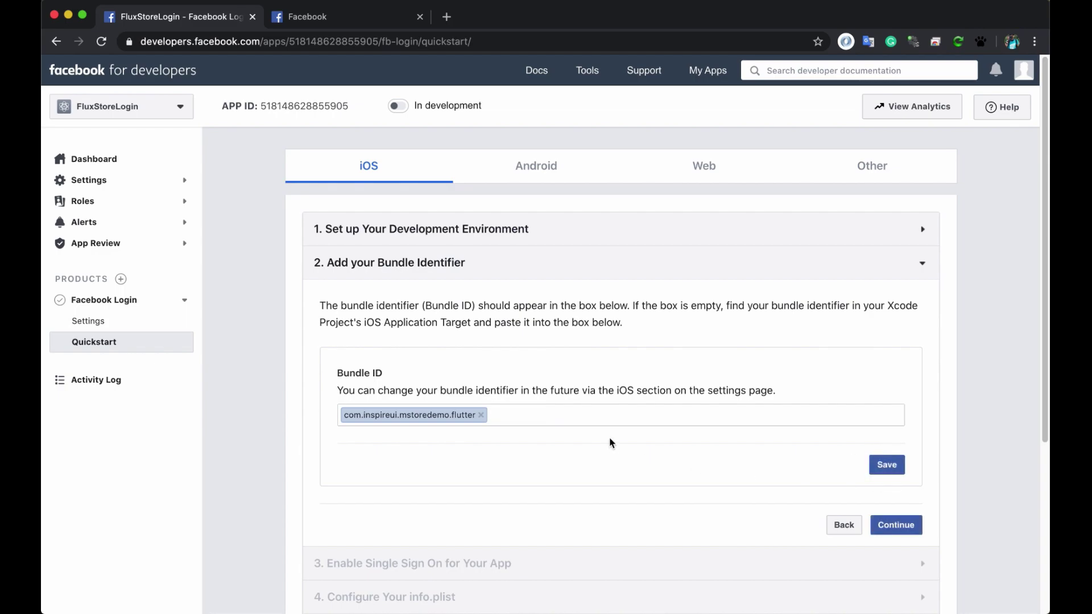
click(887, 524)
scroll(704, 424, down, 1)
click(895, 486)
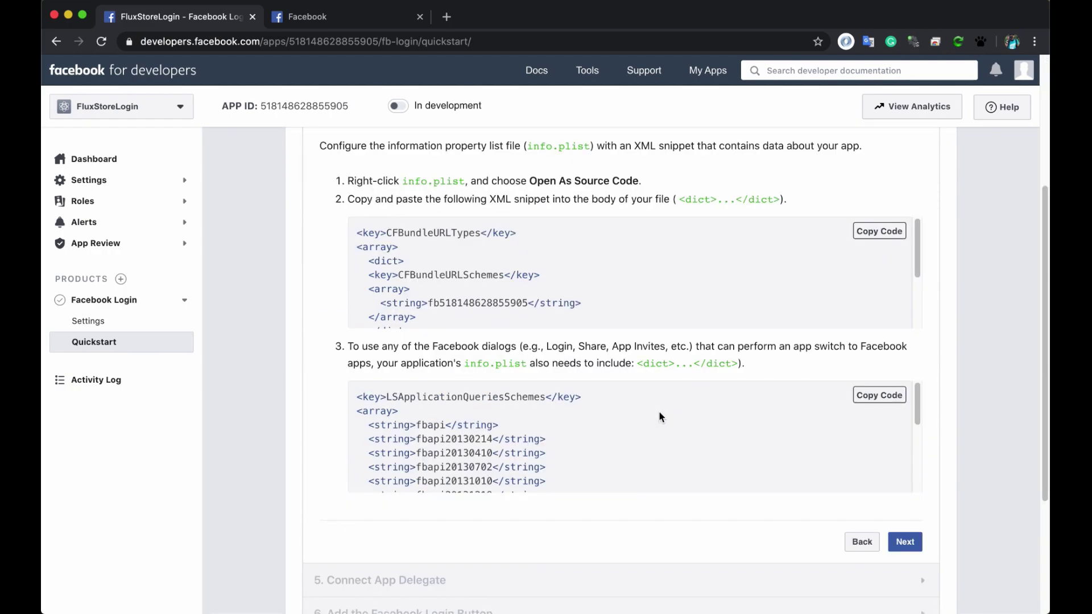
scroll(659, 413, down, 5)
scroll(659, 413, up, 5)
scroll(492, 307, down, 1)
double_click(484, 295)
key(super+c)
key(super+Tab)
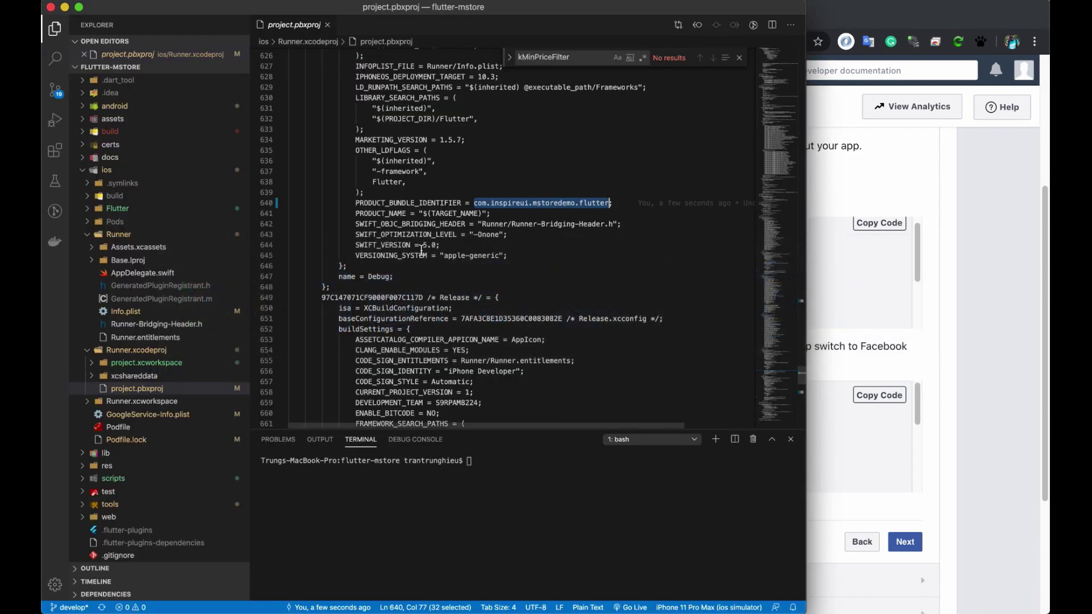
key(super+p)
text(in)
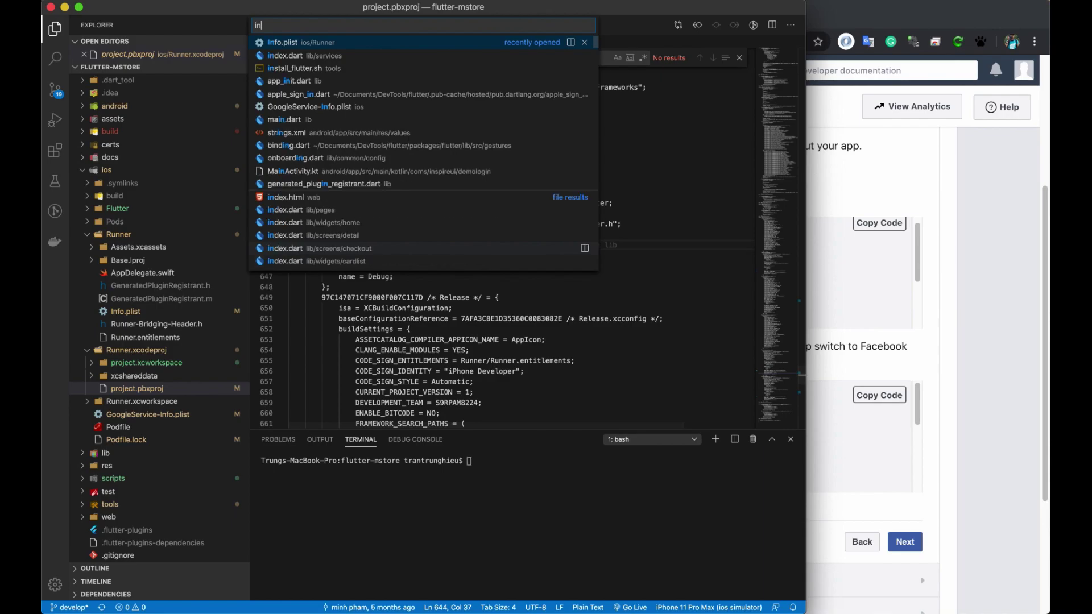
key(Return)
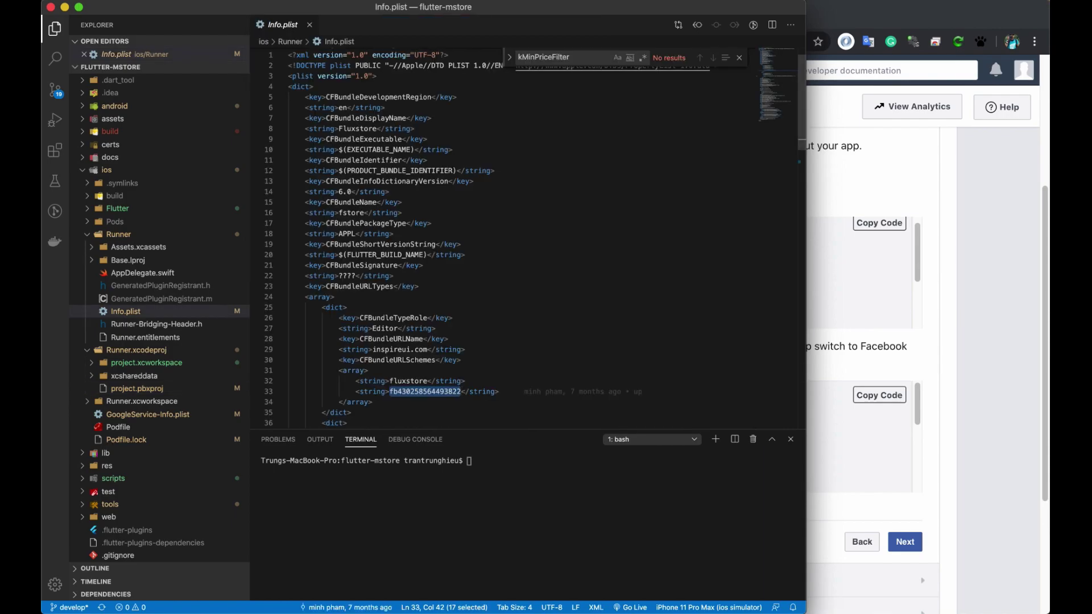
click(446, 254)
scroll(470, 359, down, 1)
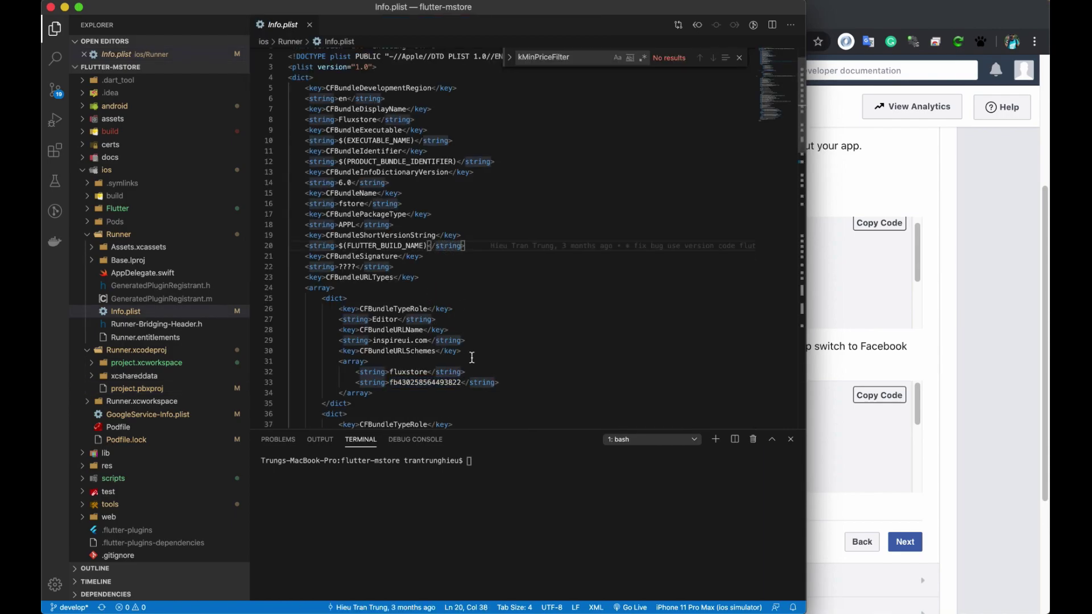
click(426, 380)
double_click(426, 380)
key(super+v)
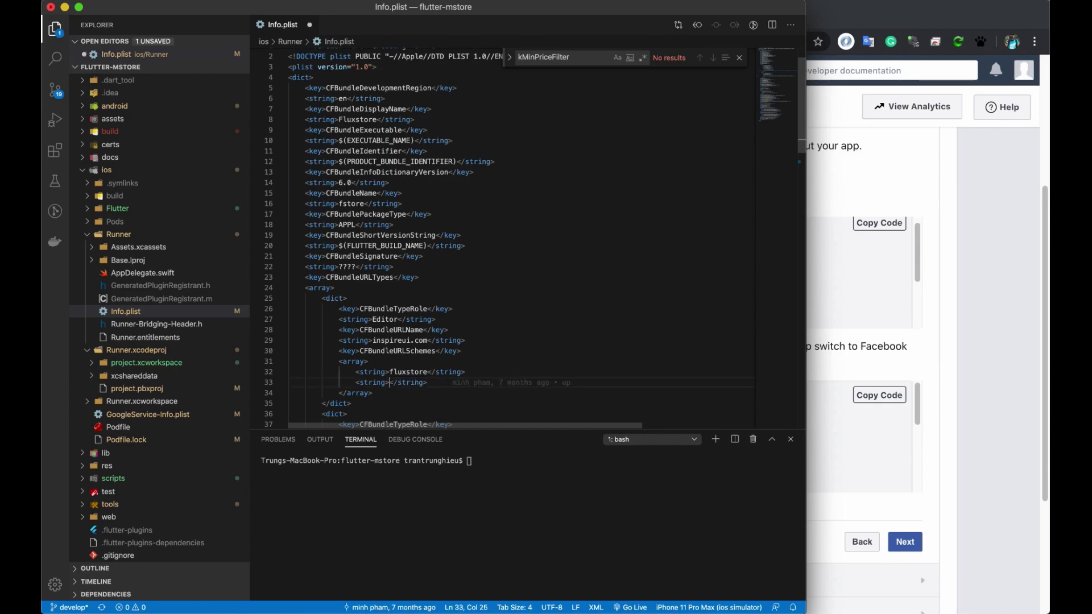
click(628, 342)
scroll(628, 344, down, 5)
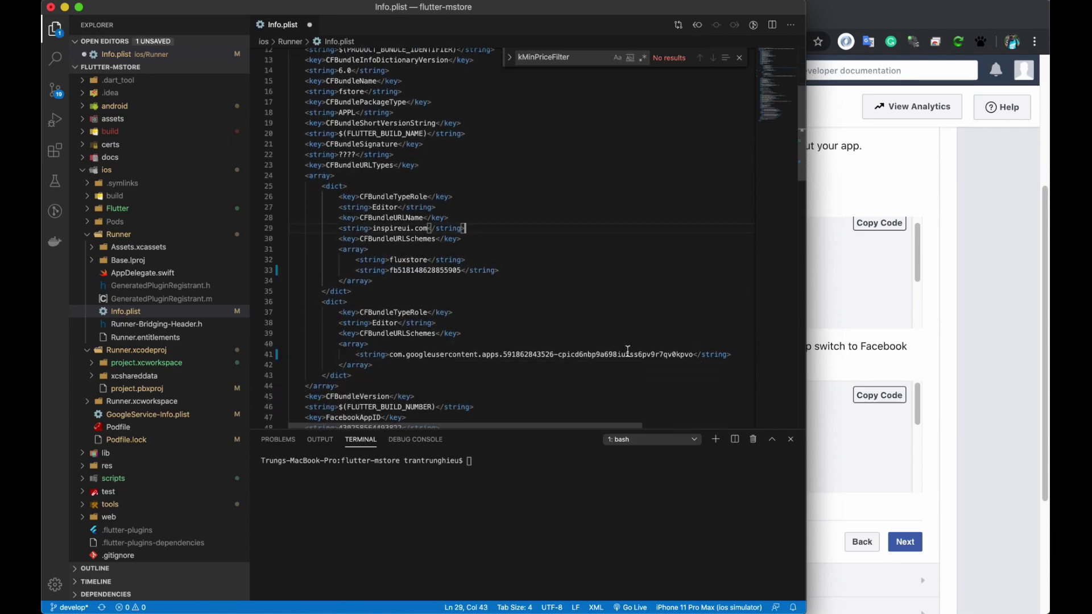
scroll(628, 351, down, 2)
click(629, 353)
key(super+s)
Copy fbapi from the quickstart's LSApplicationQueriesSchemes snippet and search for it in Info.plist and across the whole project
scroll(594, 333, down, 2)
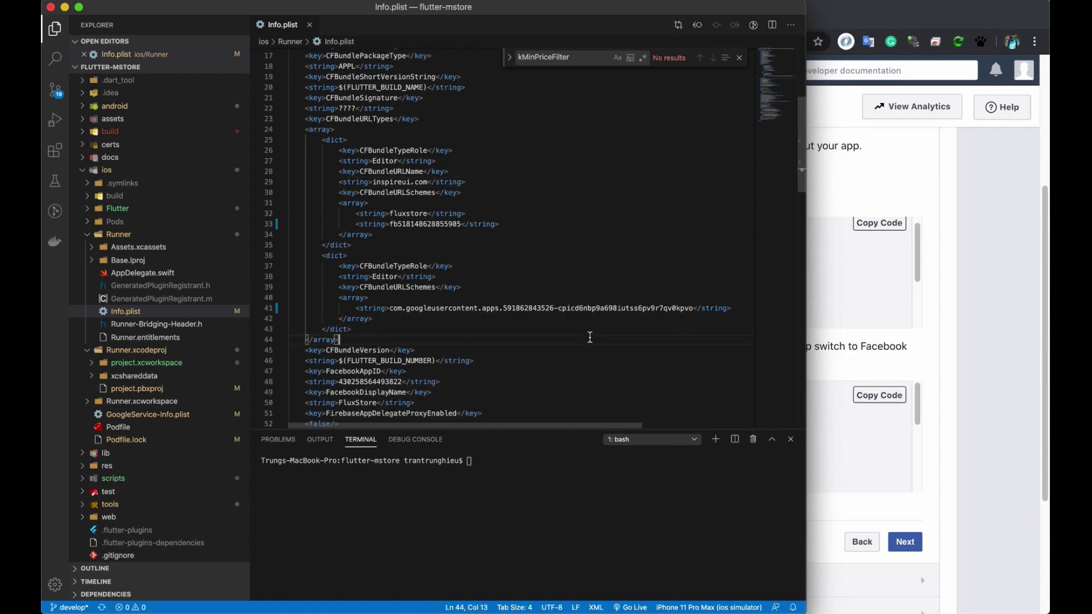
scroll(614, 305, down, 6)
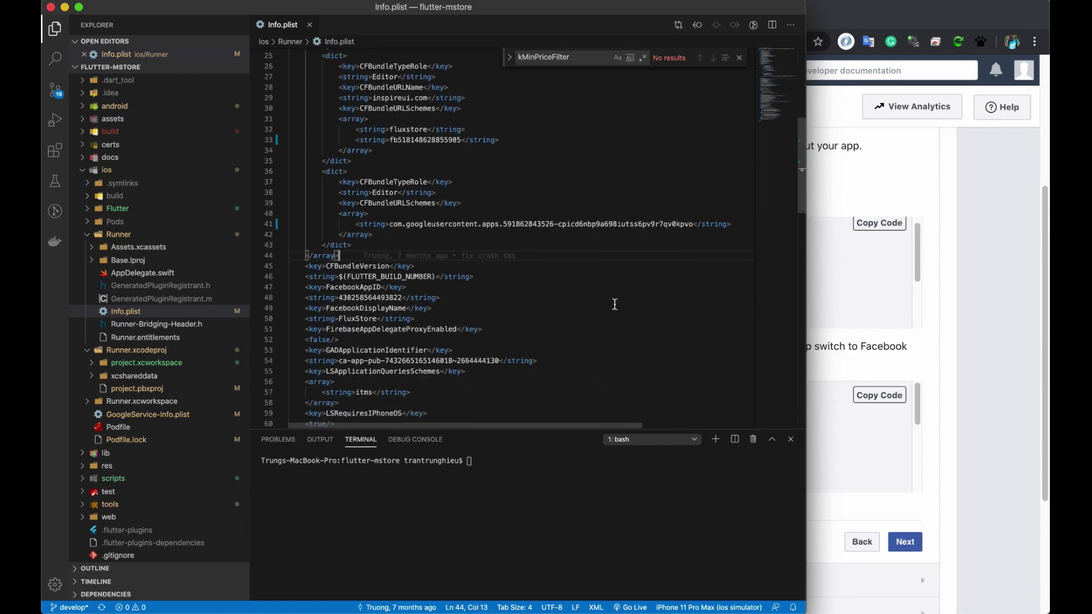
click(879, 358)
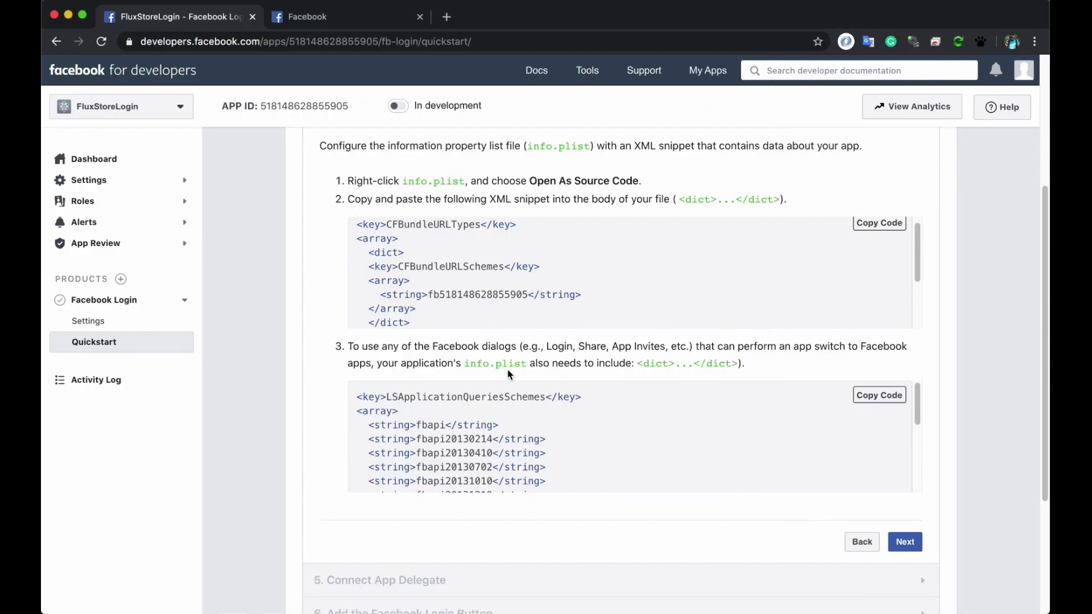
double_click(418, 428)
key(super+c)
key(super+Tab)
click(612, 301)
key(super+f)
key(super+v)
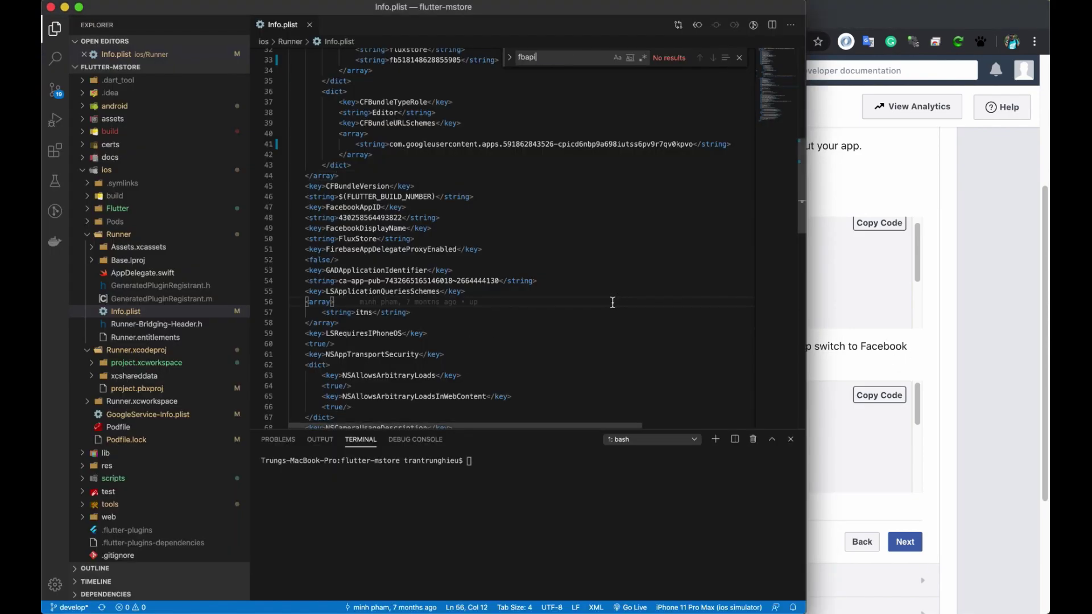
key(super+shift+f)
key(super+v)
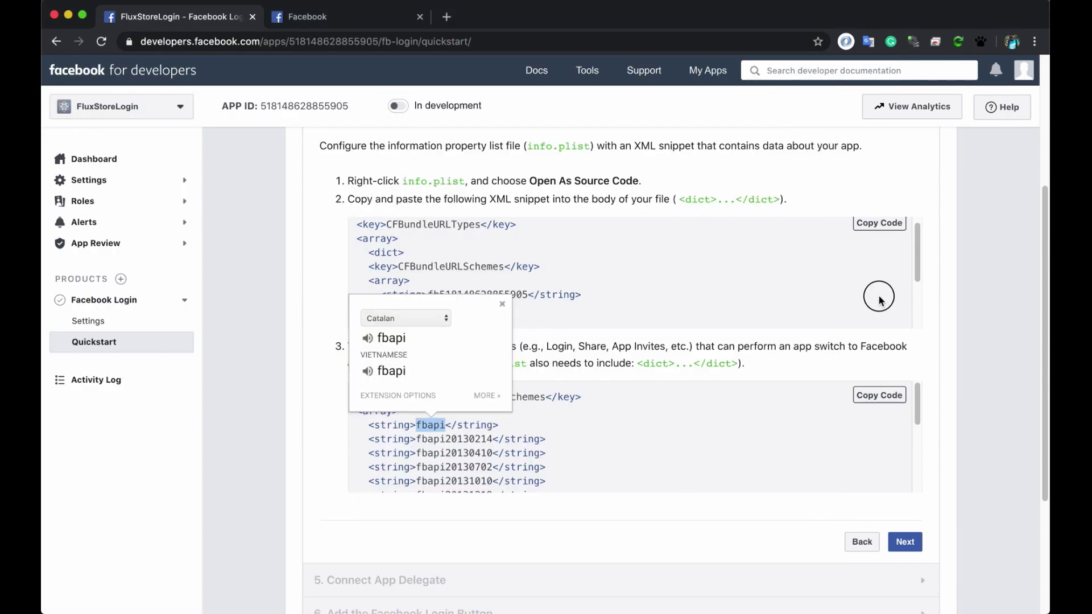
Copy the FacebookAppID key name from the quickstart's first snippet in the browser and find it in Info.plist in VS Code
click(884, 295)
scroll(817, 310, down, 2)
click(599, 319)
double_click(466, 290)
scroll(466, 290, up, 2)
click(450, 293)
double_click(450, 297)
key(super+c)
key(super+Tab)
click(475, 198)
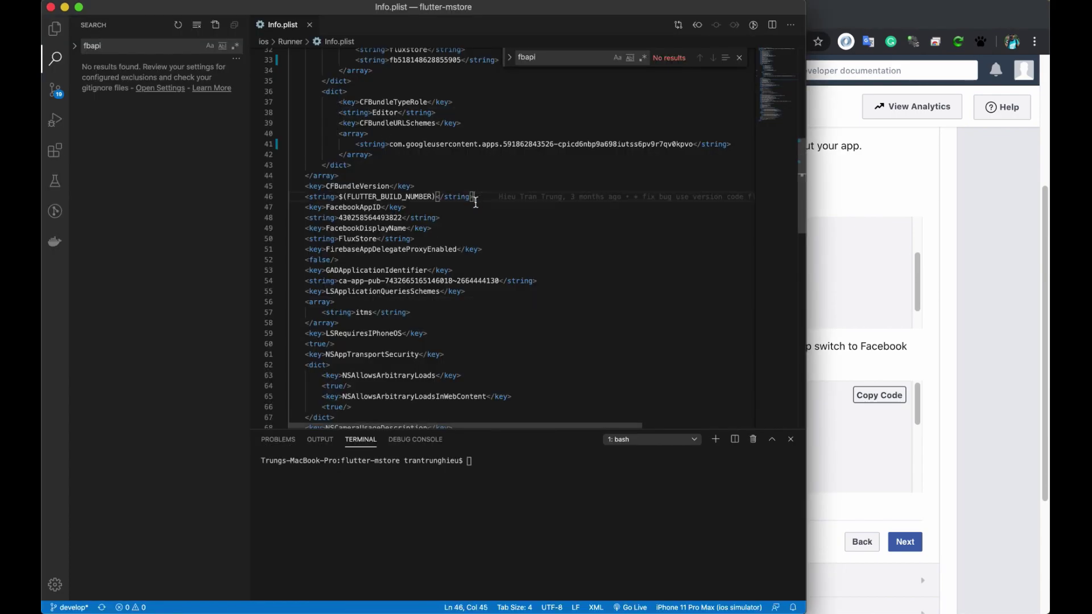
key(super+f)
key(super+v)
click(359, 218)
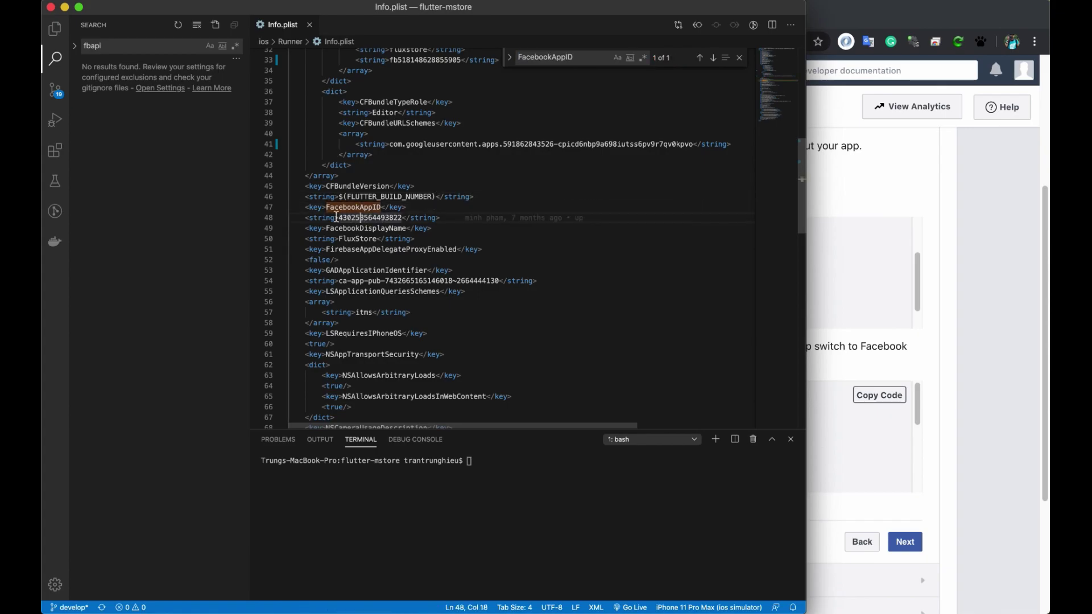
key(super+Tab)
double_click(470, 311)
key(super+c)
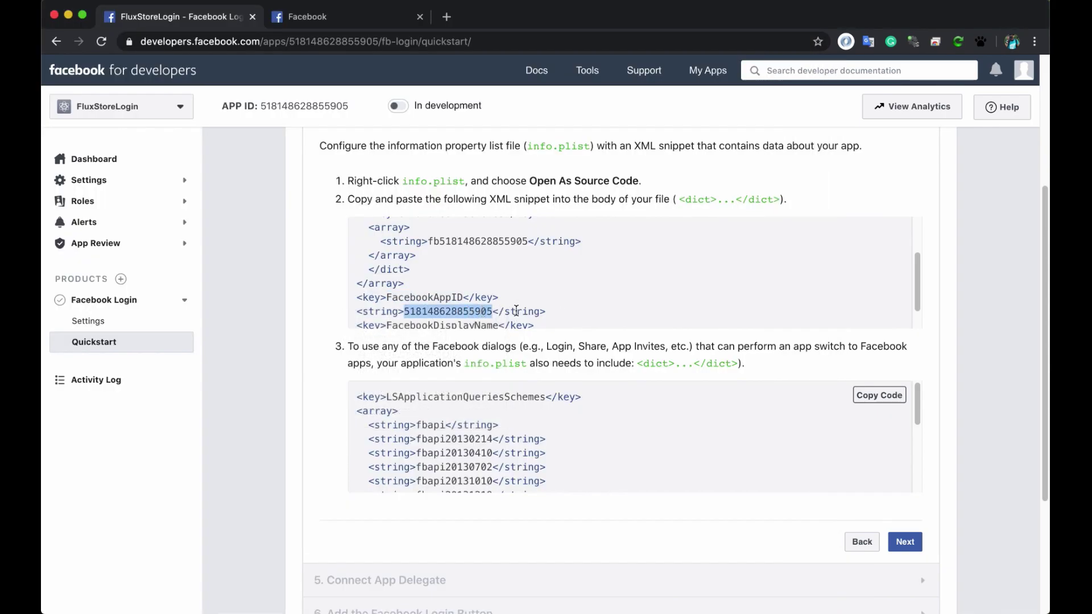
key(super+Tab)
double_click(361, 219)
key(super+v)
Copy the display name FluxStoreLogin from the quickstart snippet, use it as the FacebookDisplayName string in Info.plist, and compare the file with the snippet
key(super+Tab)
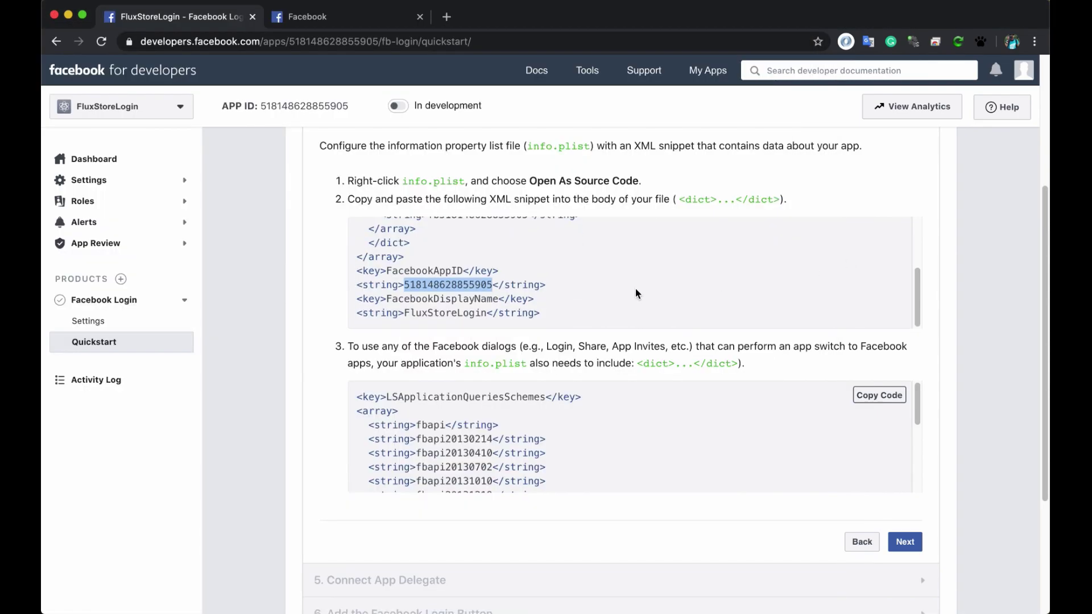
double_click(451, 310)
key(super+c)
key(super+Tab)
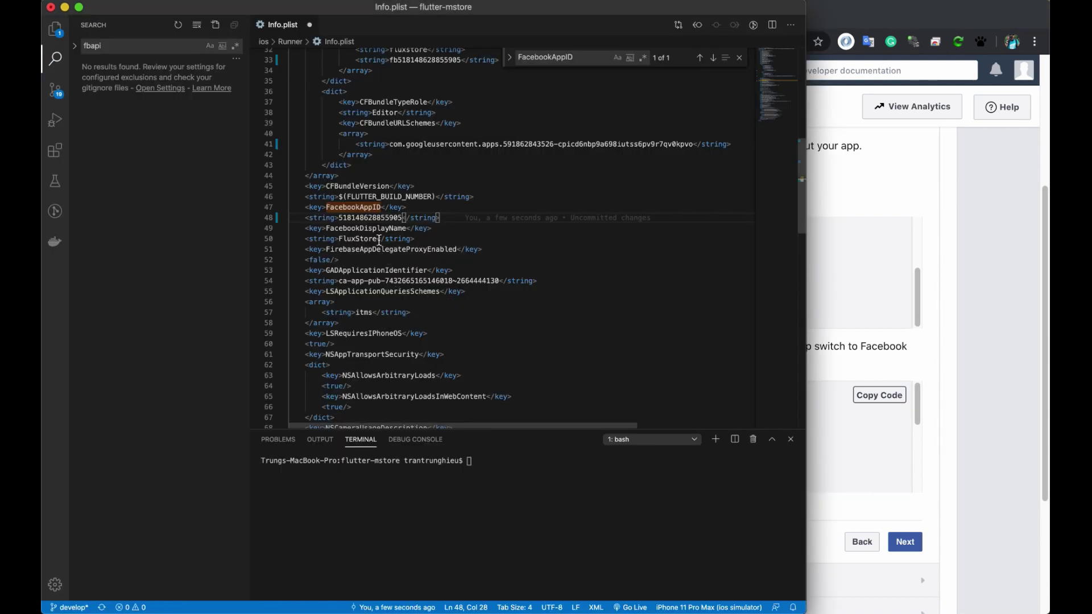
double_click(357, 239)
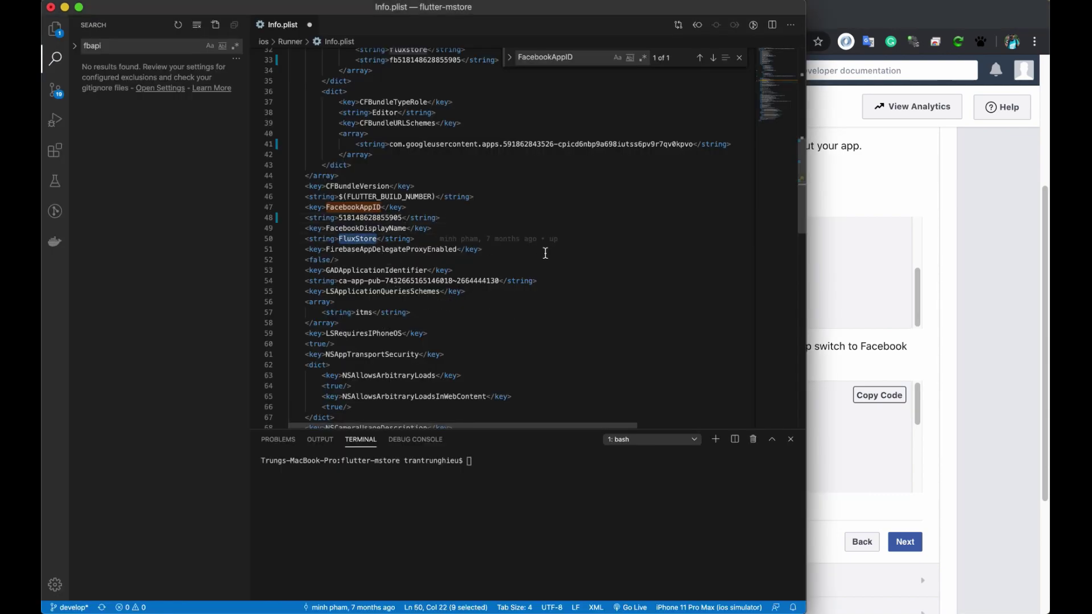
key(super+Tab)
scroll(682, 287, up, 5)
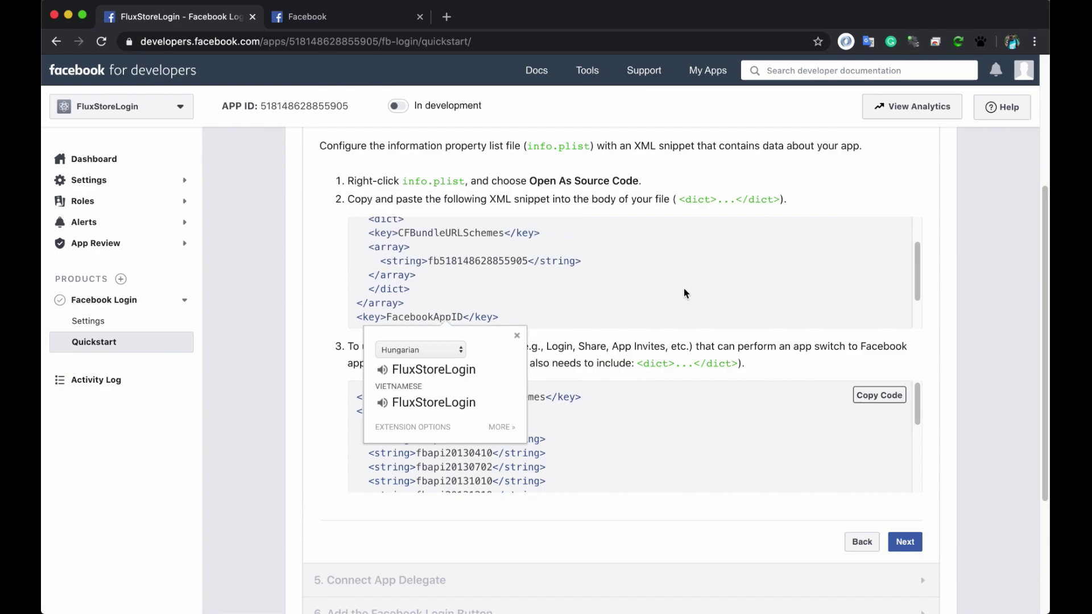
key(super+Tab)
scroll(476, 265, up, 2)
key(super+Tab)
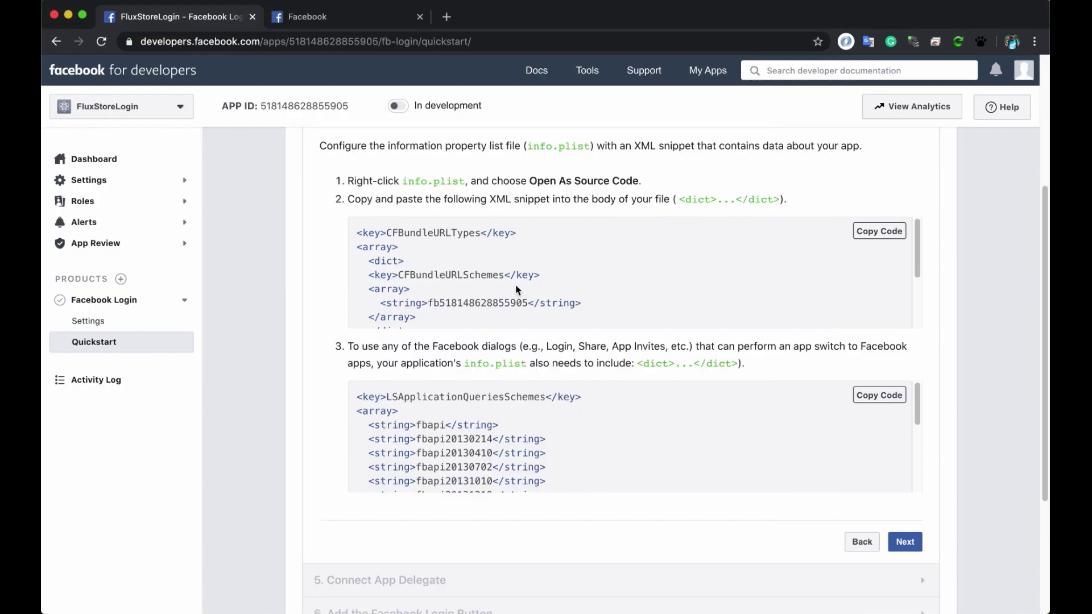
Advance the iOS quickstart from configuring info.plist through the remaining stages to Next Steps
scroll(636, 312, down, 2)
click(905, 542)
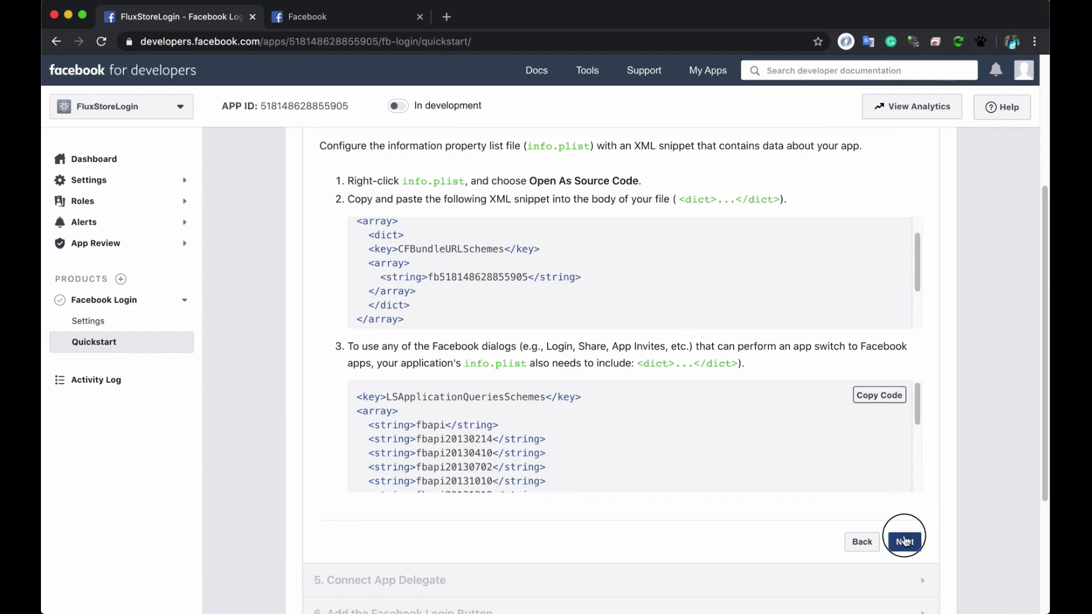
scroll(704, 378, down, 2)
scroll(824, 422, down, 5)
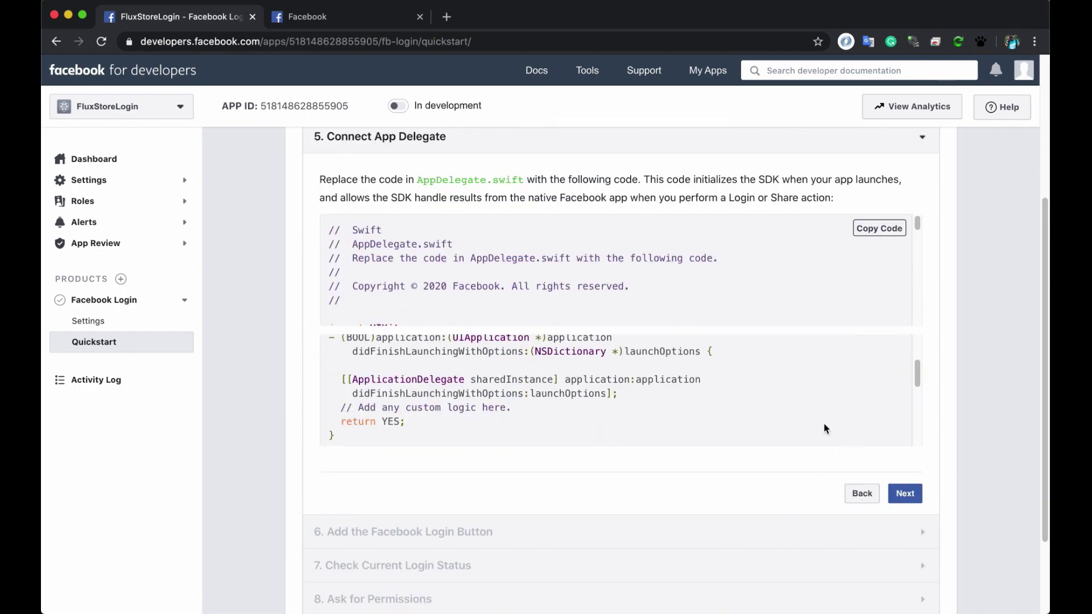
click(905, 490)
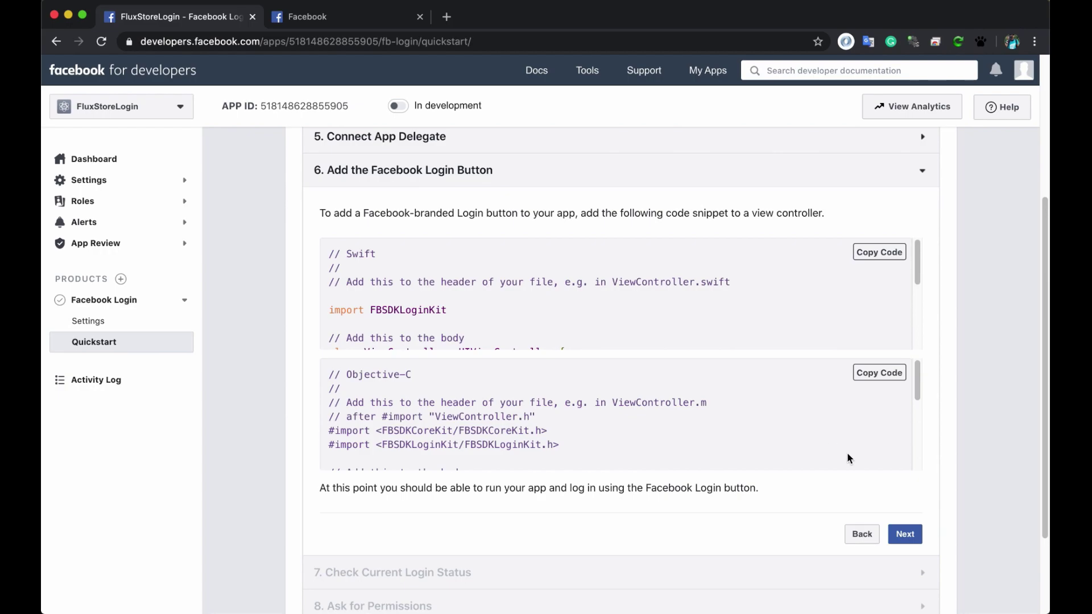
scroll(848, 453, down, 3)
click(904, 535)
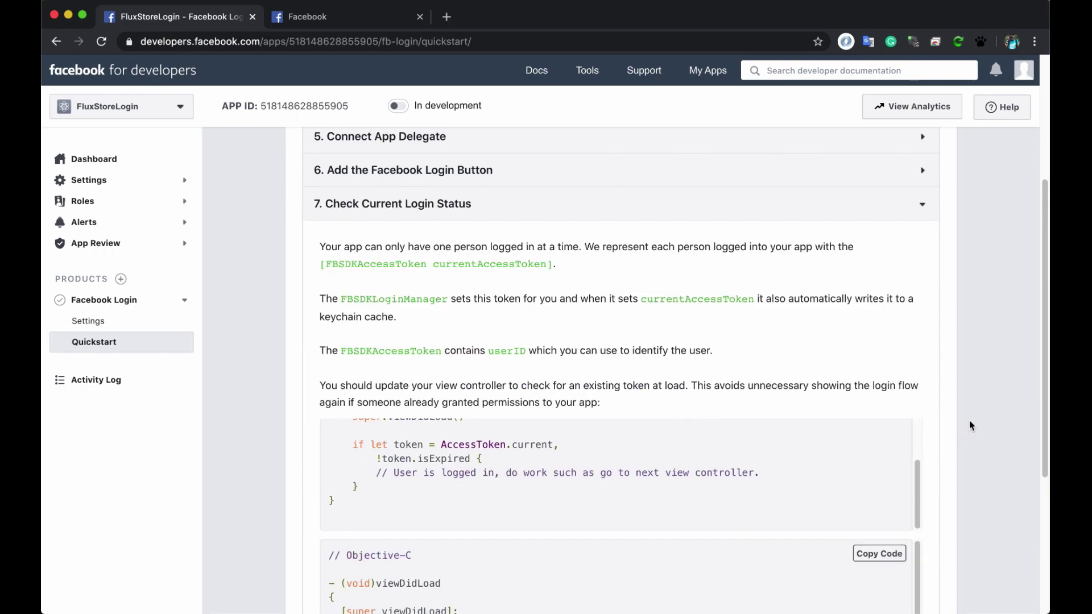
scroll(971, 425, down, 5)
click(905, 450)
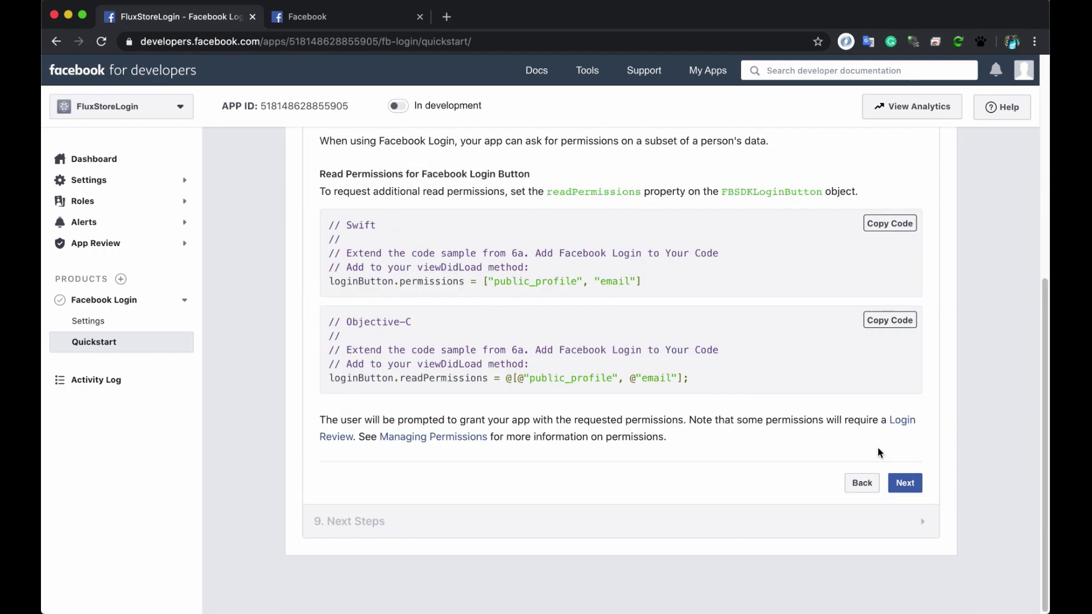
click(904, 482)
scroll(746, 441, down, 5)
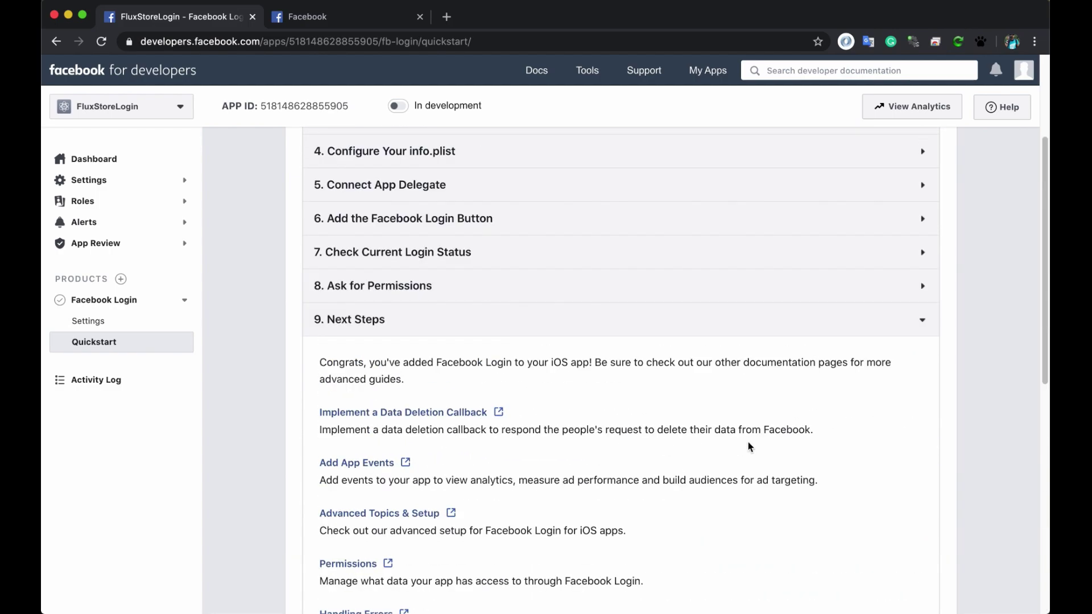
scroll(748, 441, down, 2)
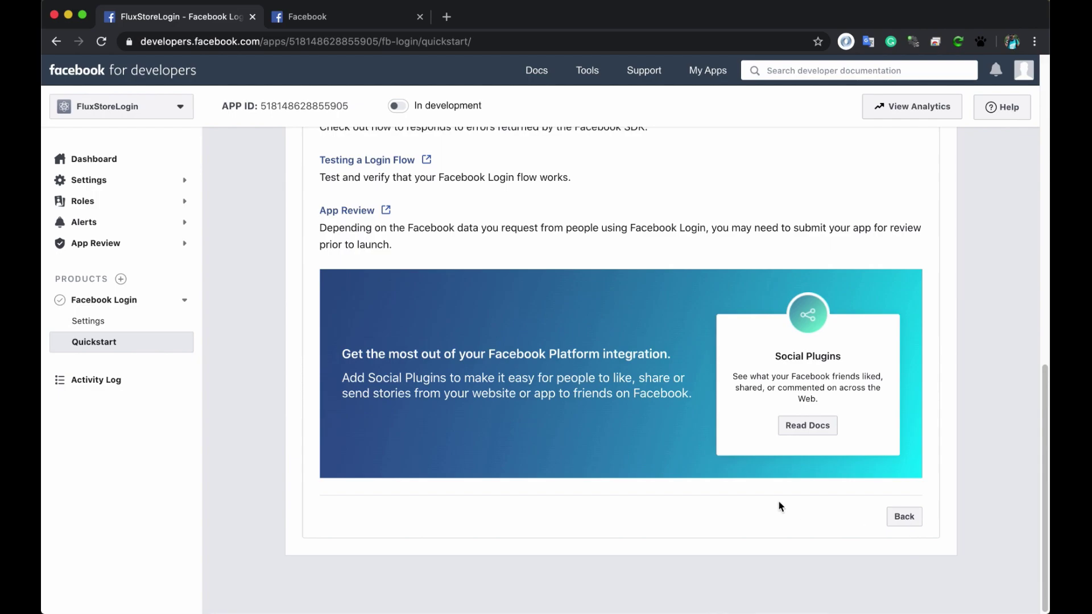
scroll(548, 454, up, 13)
Open the Facebook Login product settings and review the Client OAuth and deauthorize options
click(130, 322)
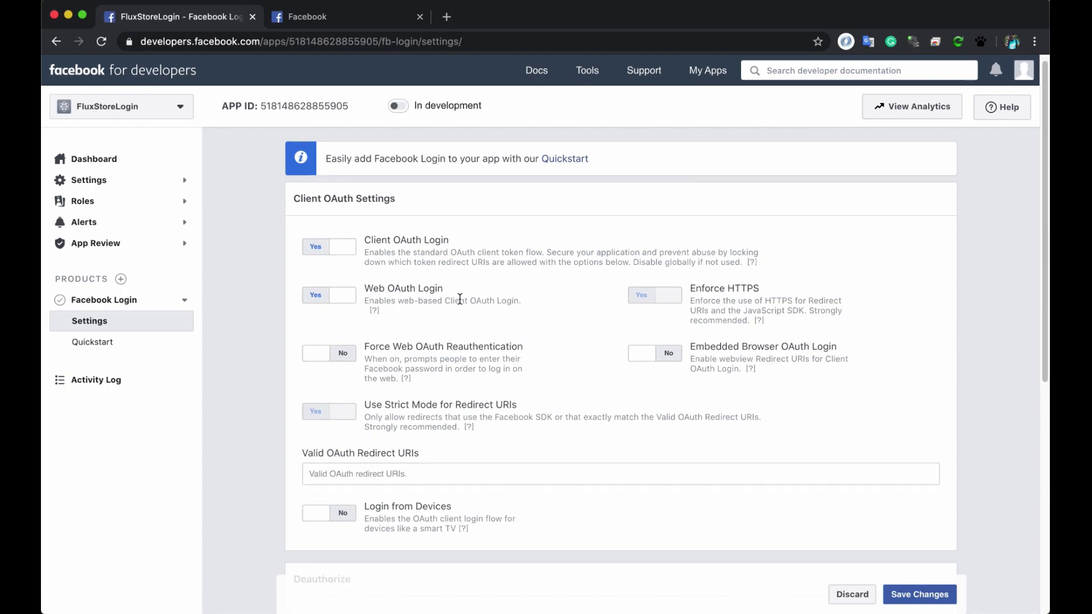
scroll(463, 303, down, 1)
scroll(466, 303, down, 1)
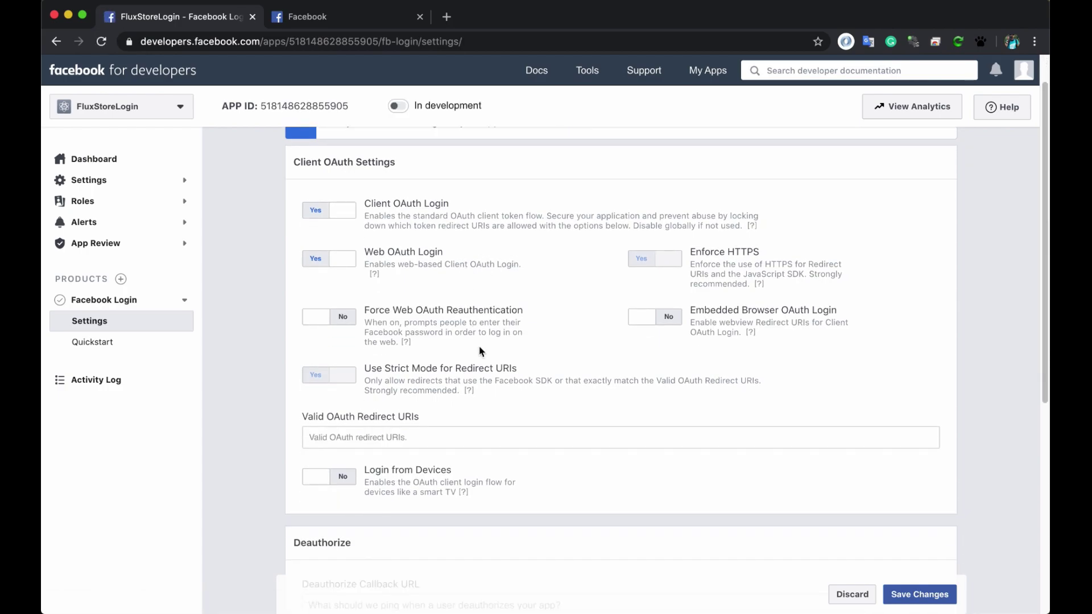
scroll(461, 436, down, 5)
scroll(466, 436, up, 1)
scroll(468, 437, up, 3)
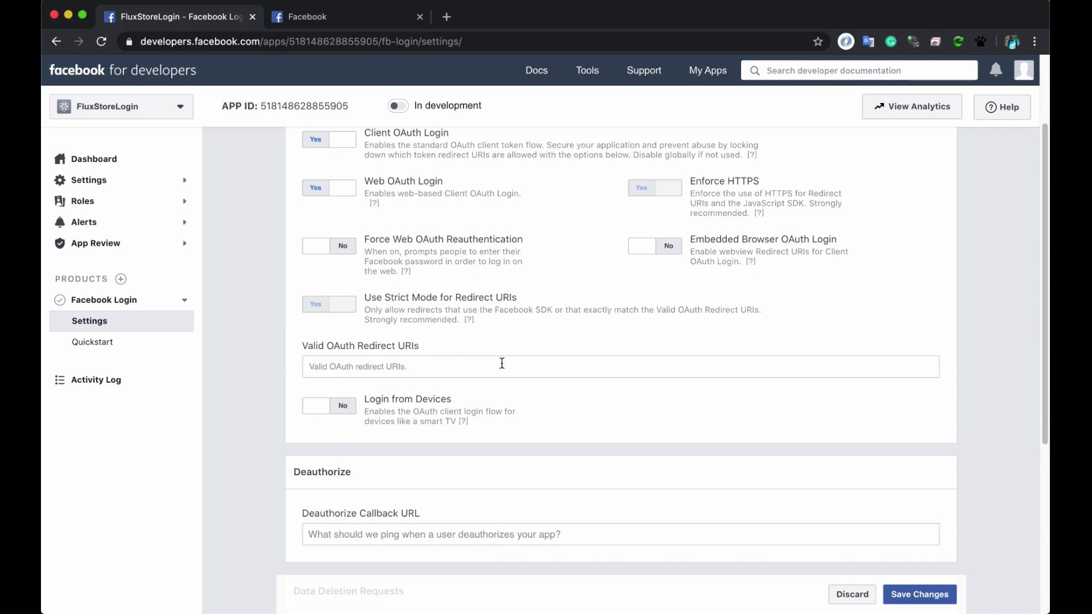
scroll(506, 375, up, 2)
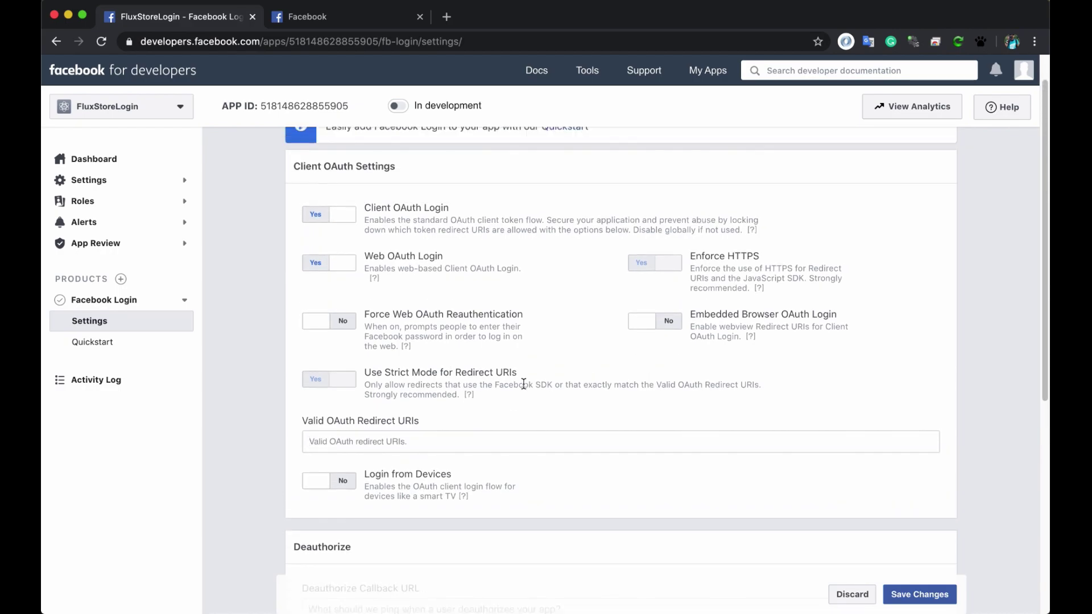
scroll(523, 384, up, 1)
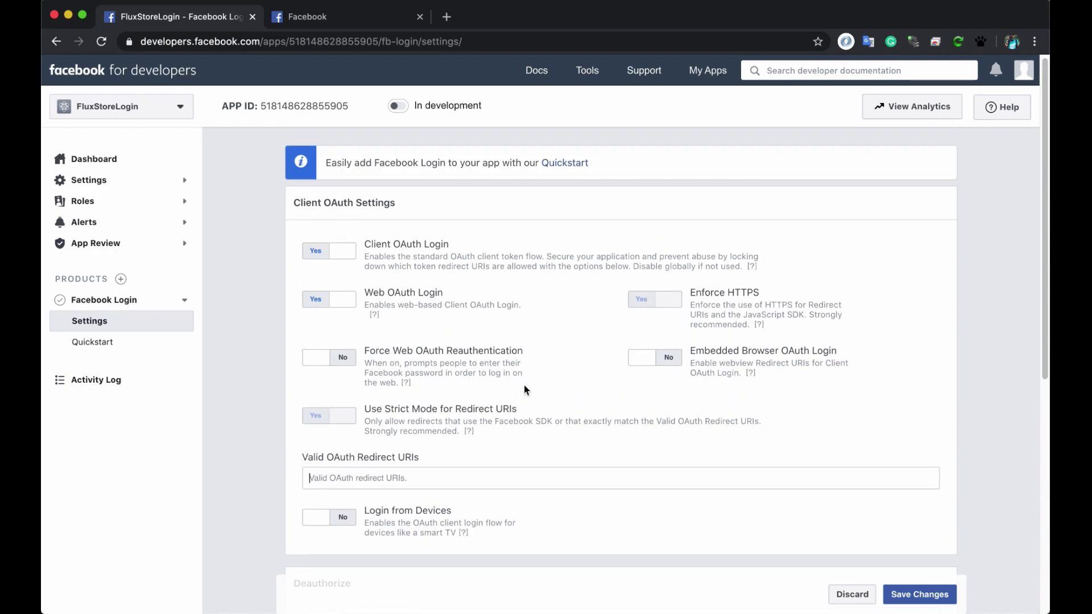
click(457, 476)
text(figh)
key(BackSpace)
key(BackSpace)
key(BackSpace)
key(BackSpace)
text(http)
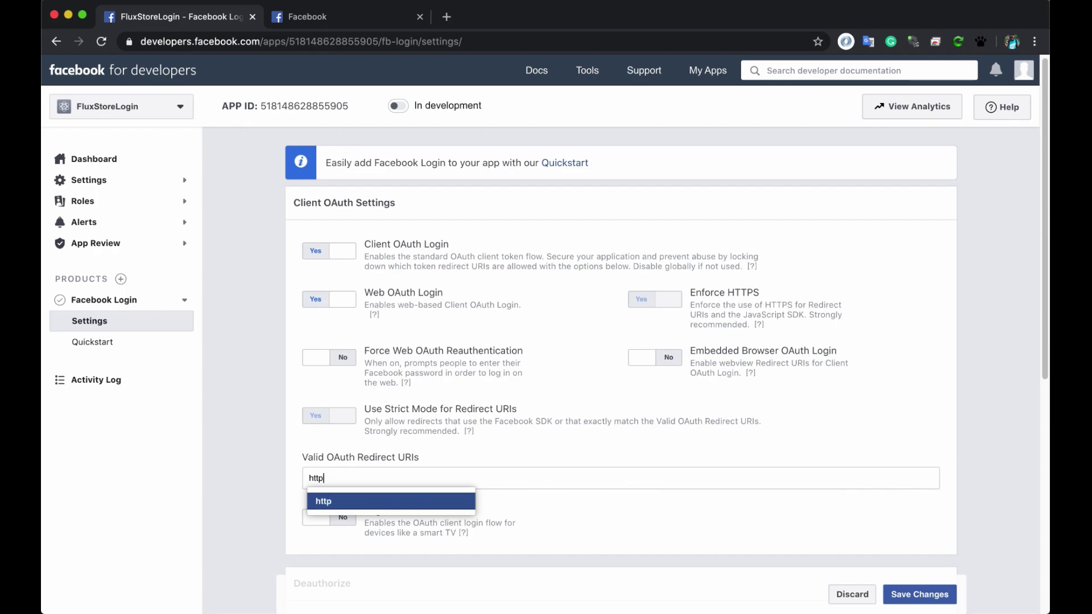
text(s://fighttech.vn/auth/facebook)
key(super+a)
key(Return)
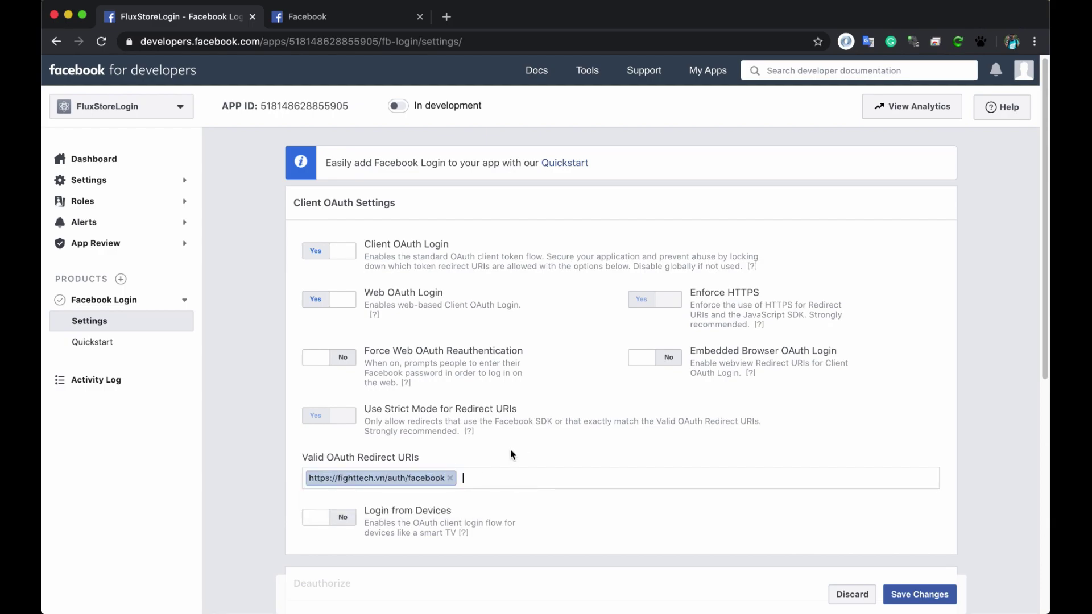
click(929, 594)
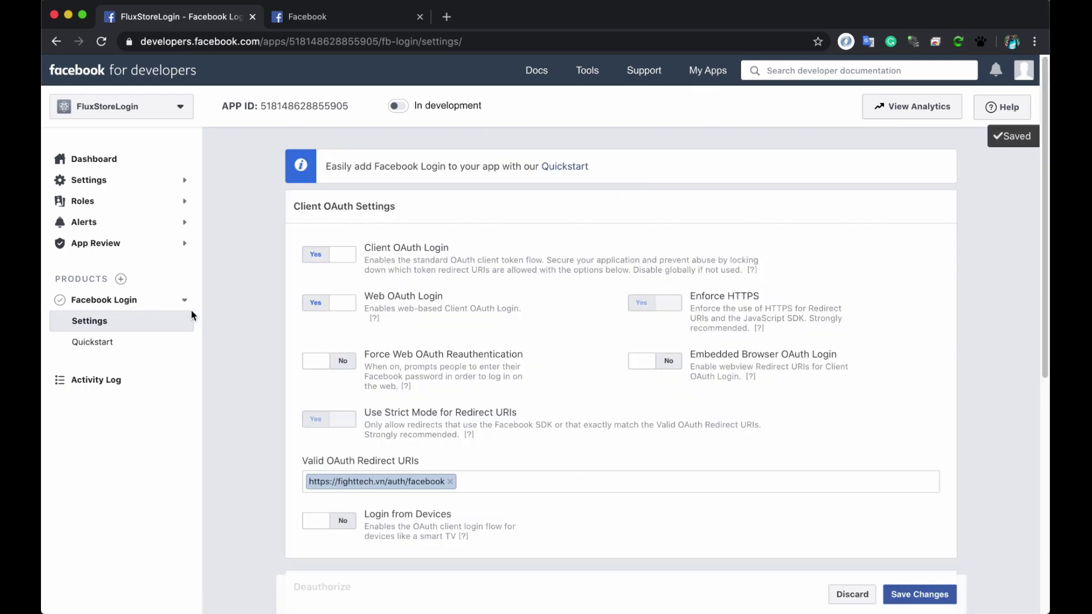
click(97, 180)
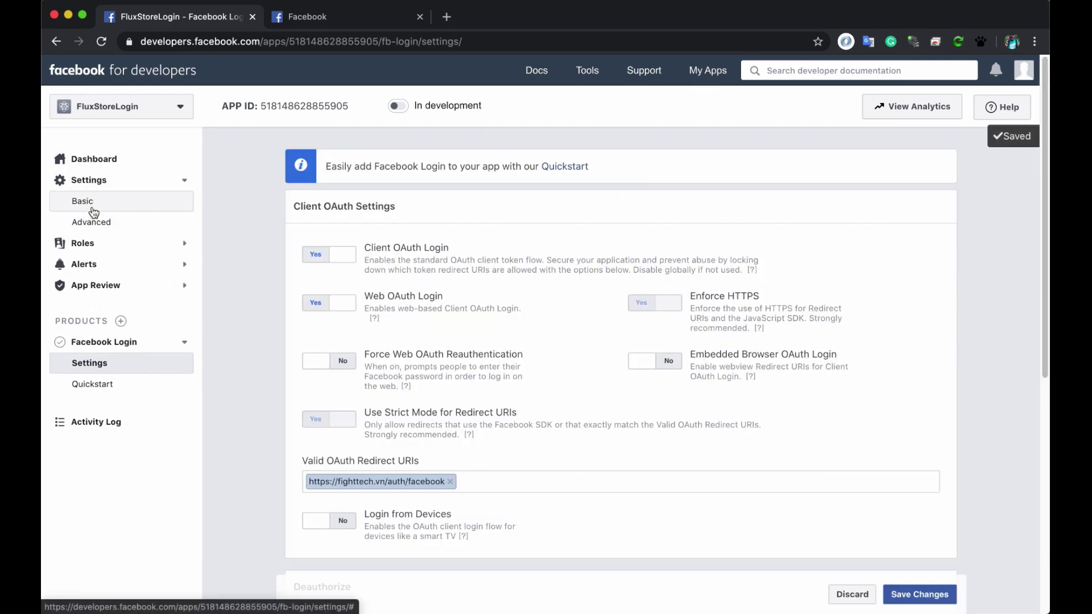
click(93, 209)
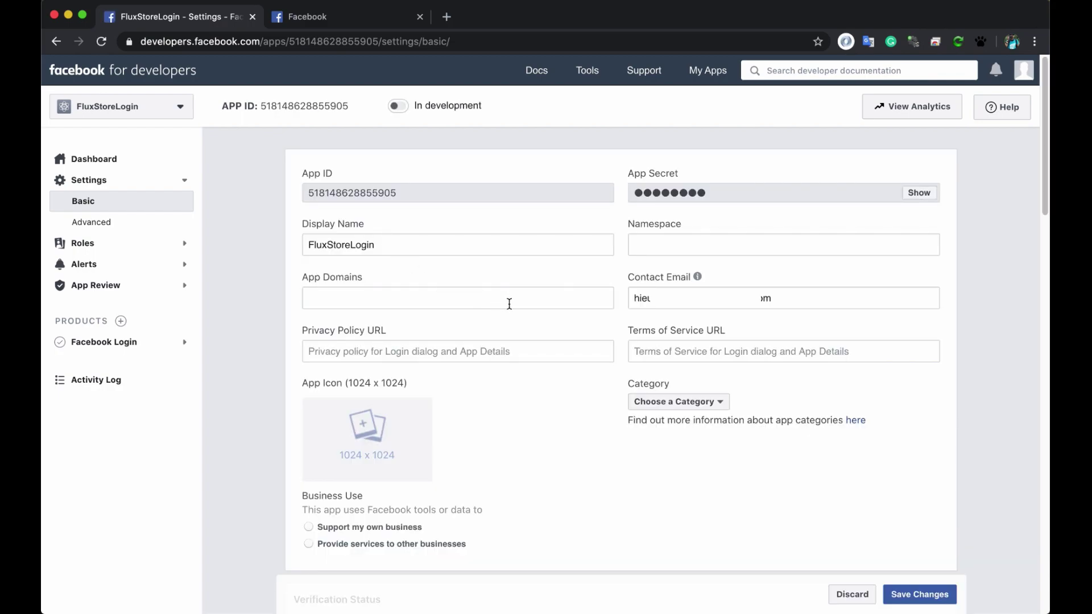
click(407, 351)
key(Down)
key(Down)
key(Return)
drag(391, 352, 451, 359)
key(BackSpace)
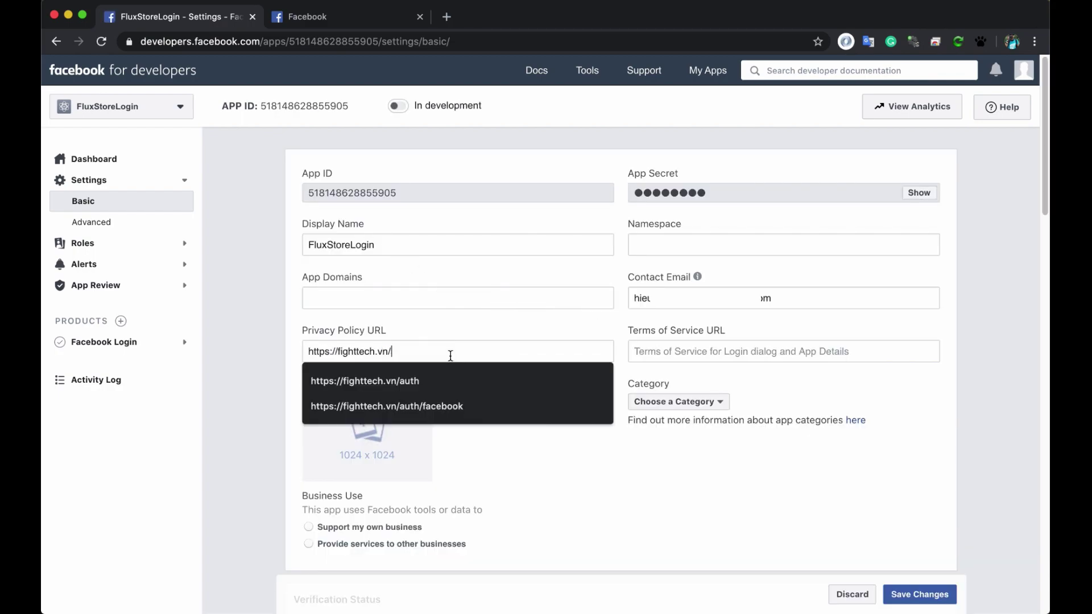
key(super+a)
key(super+c)
click(715, 350)
key(super+v)
click(488, 295)
key(super+v)
key(Return)
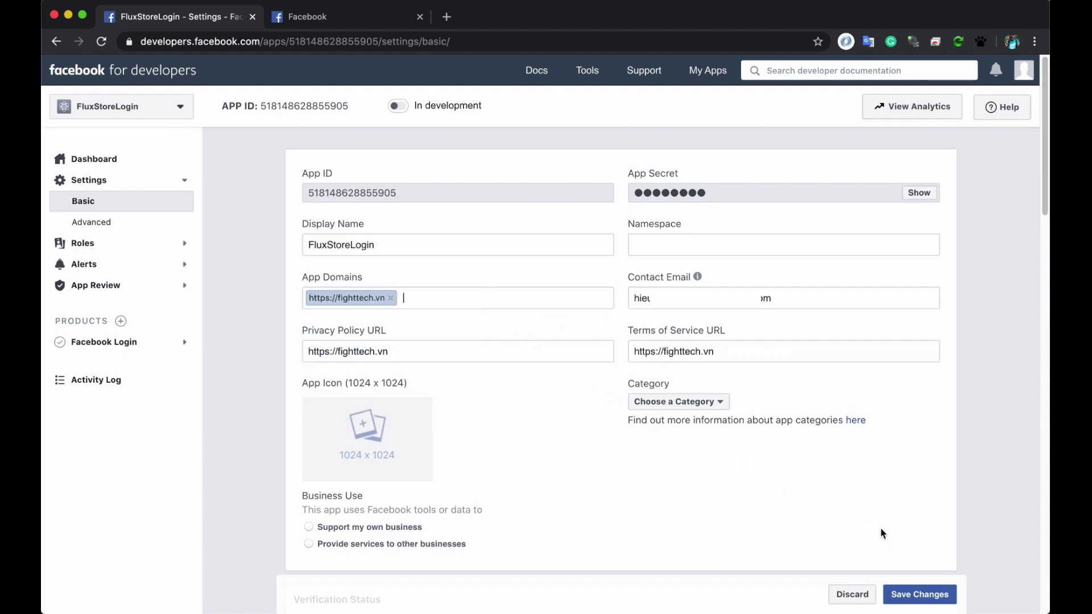
scroll(883, 534, down, 1)
click(904, 595)
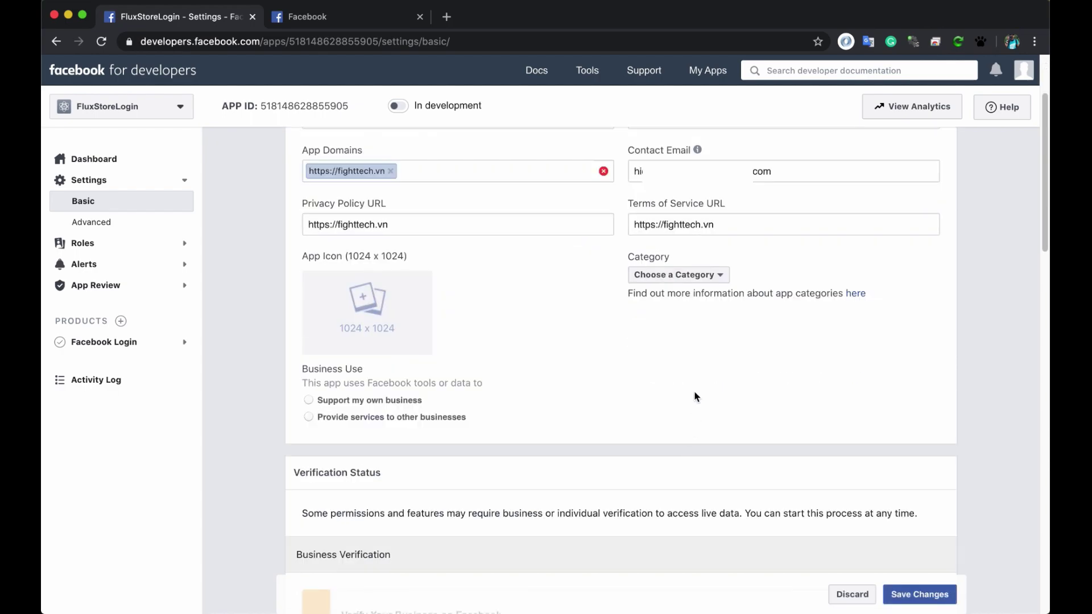
click(390, 171)
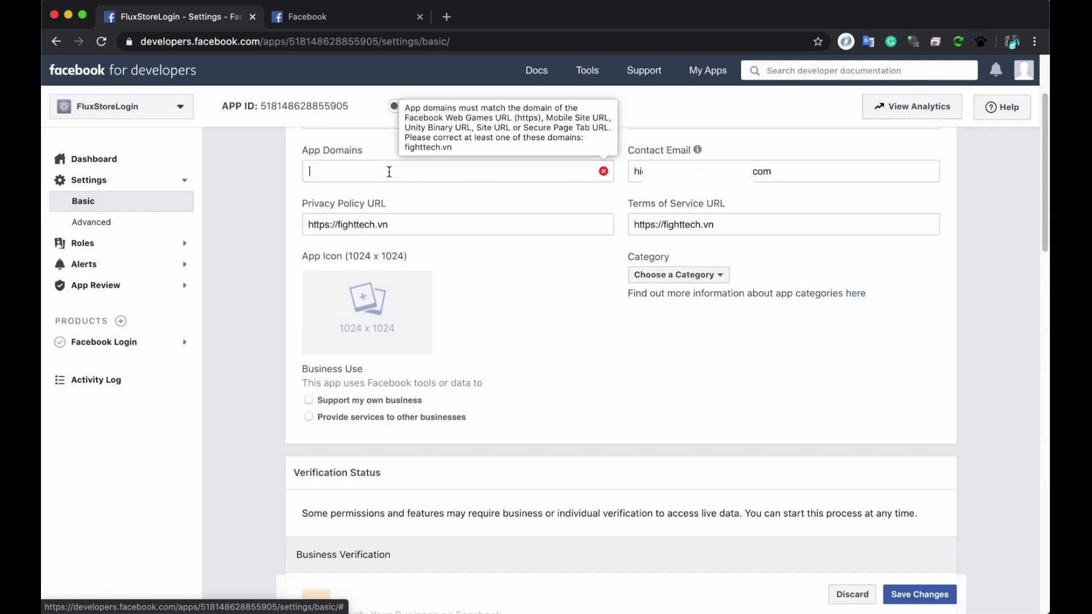
Save the basic settings with the app category set to Shopping, and switch the app to Live mode
click(920, 595)
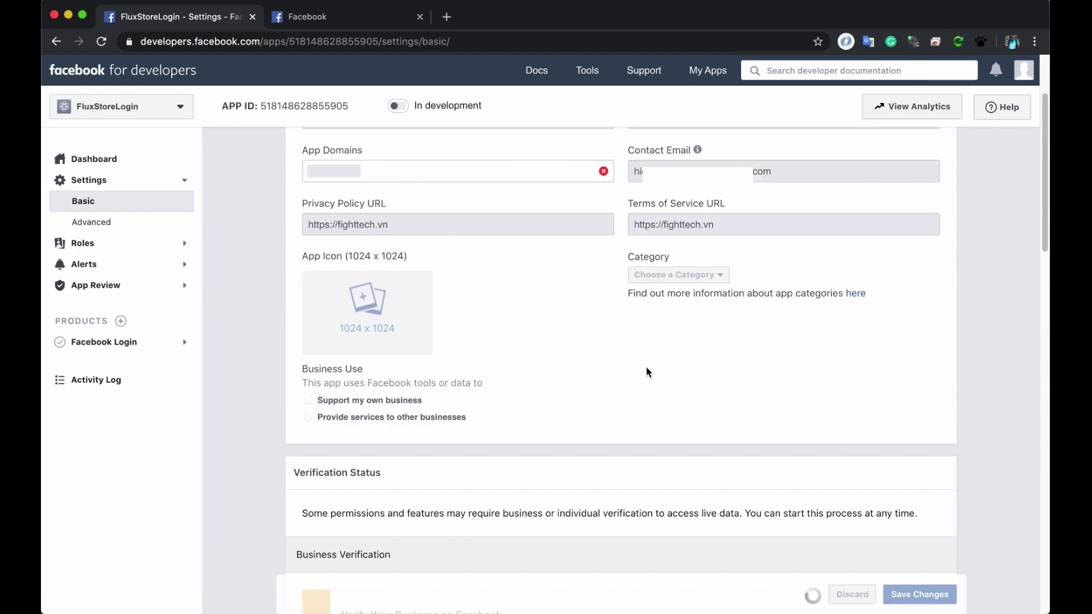
scroll(647, 369, up, 2)
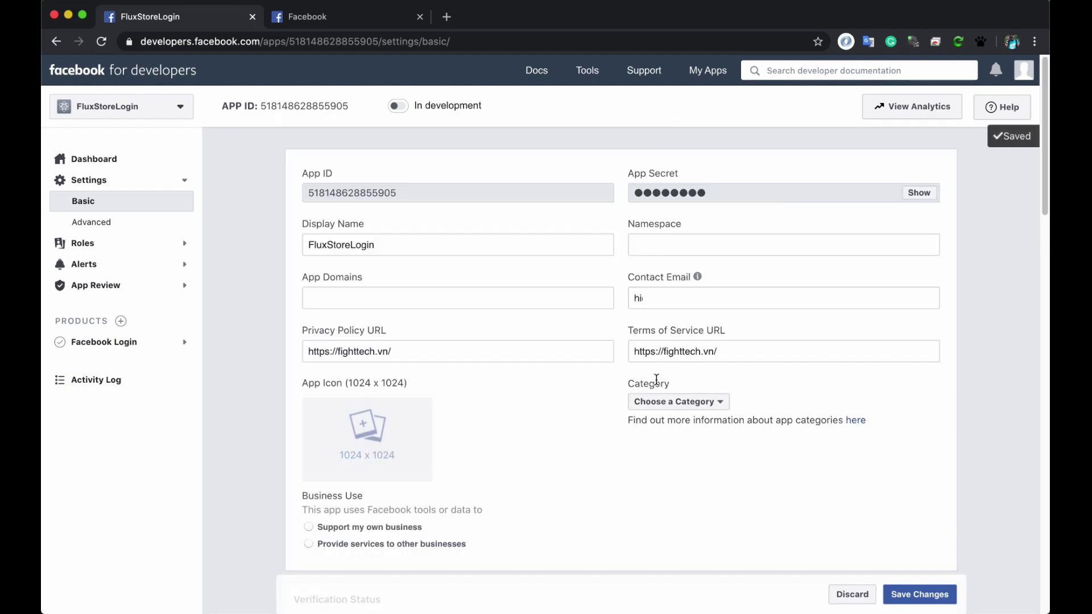
click(704, 401)
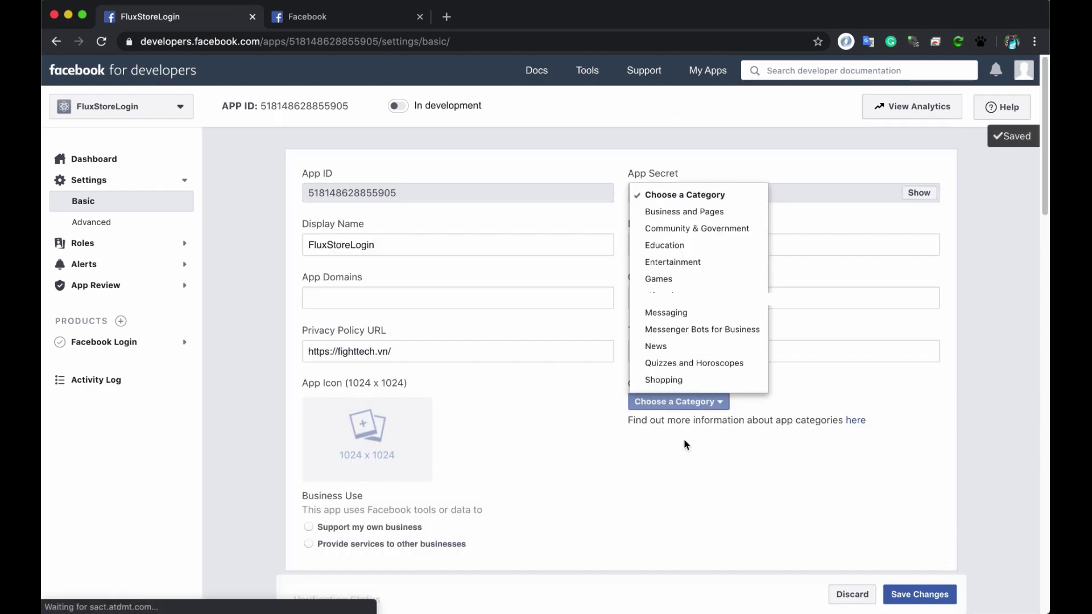
click(673, 380)
click(910, 594)
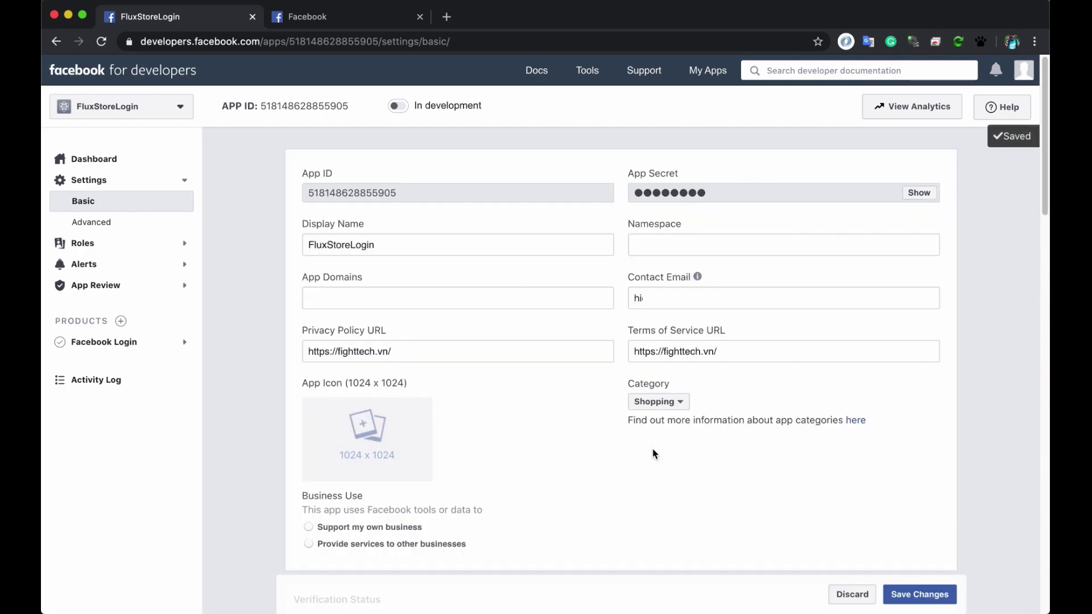
click(398, 106)
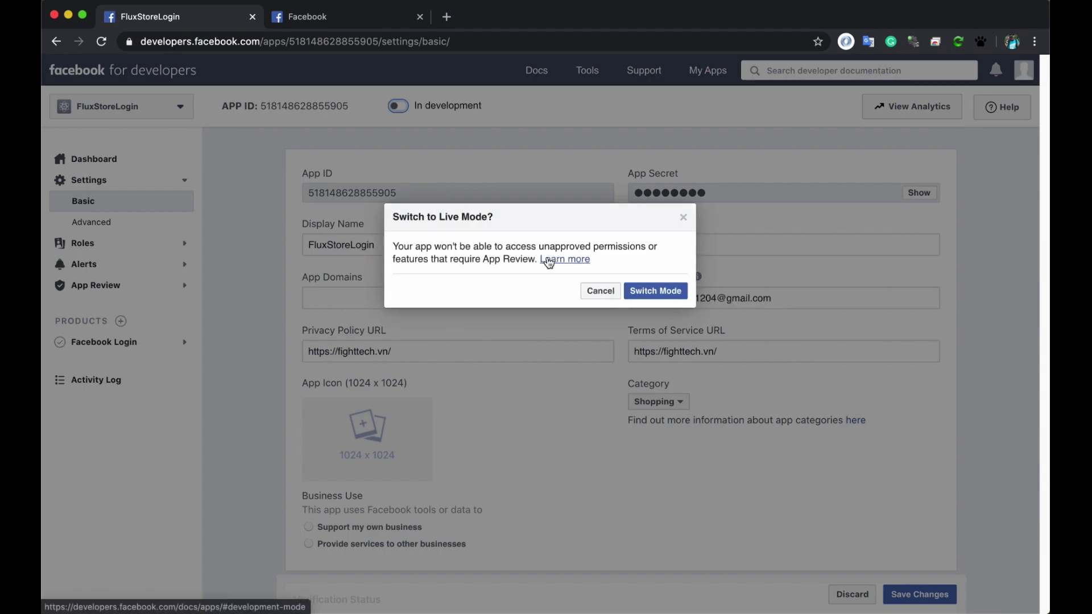
click(658, 292)
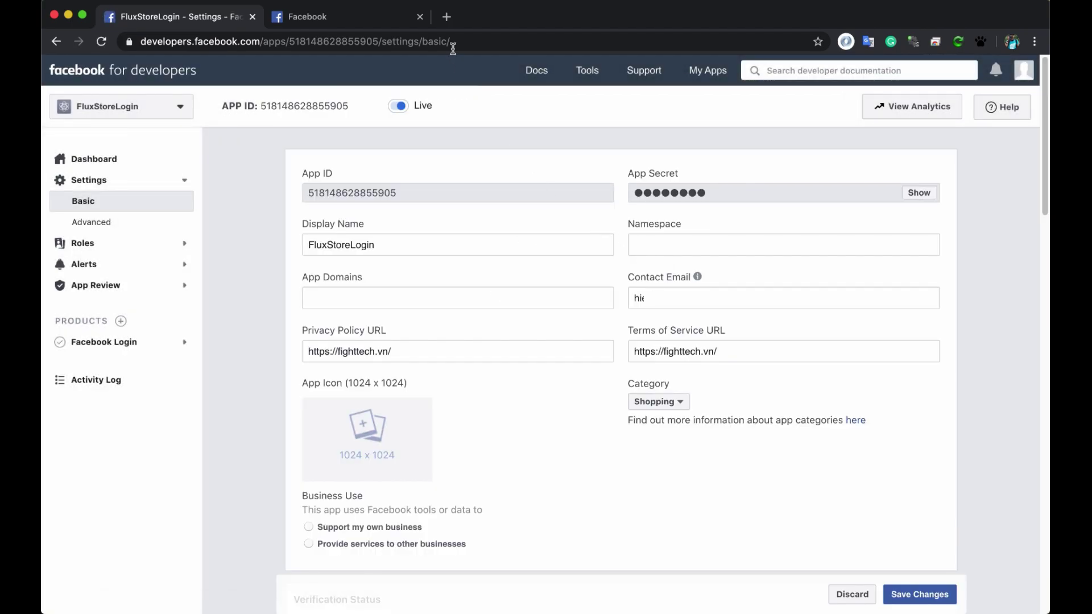
Open the Firebase console in a new browser tab and enter the FLuxStore Login project
click(446, 17)
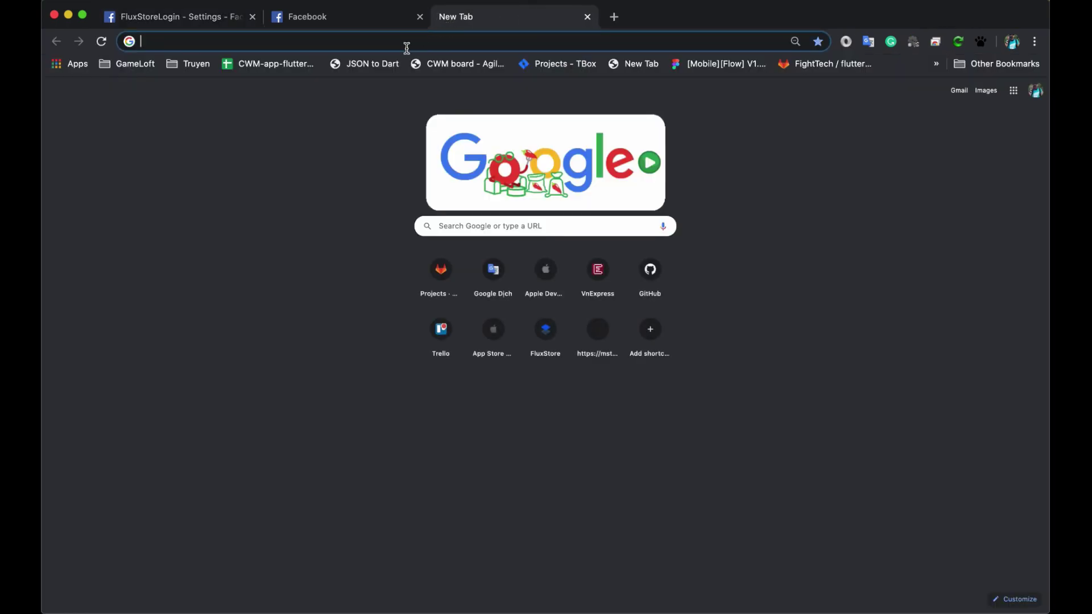
text(con)
key(Return)
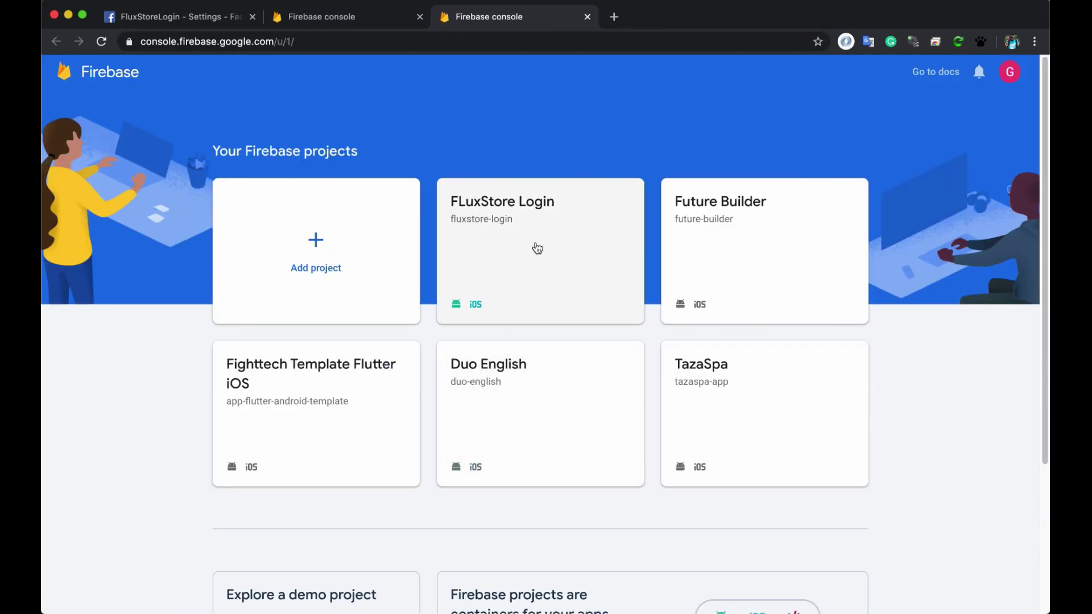
click(537, 248)
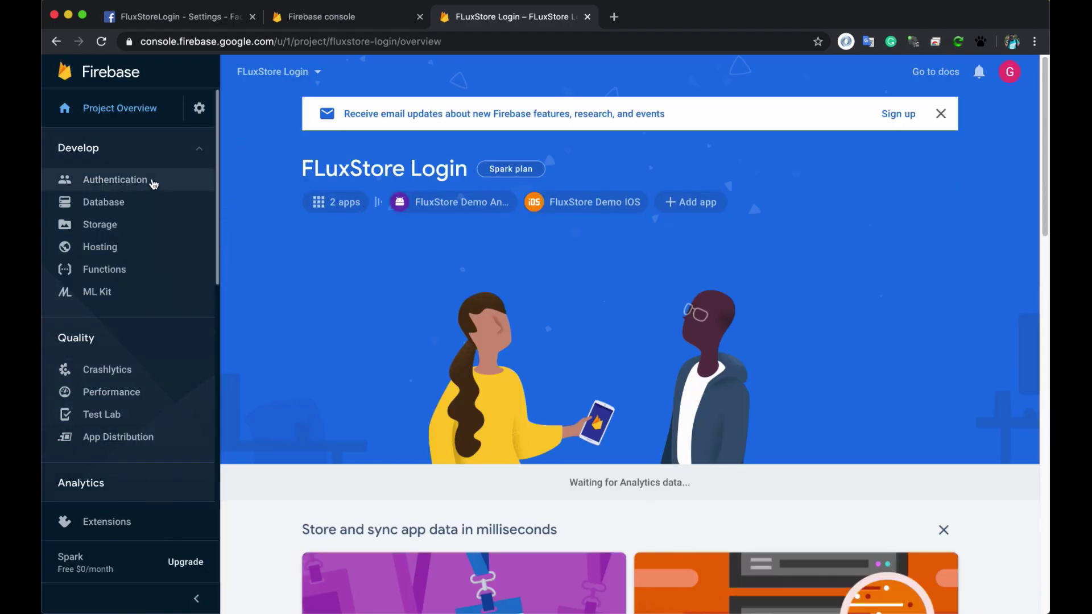
Open the Facebook provider among the sign-in methods of the FLuxStore Login project's authentication settings
click(151, 179)
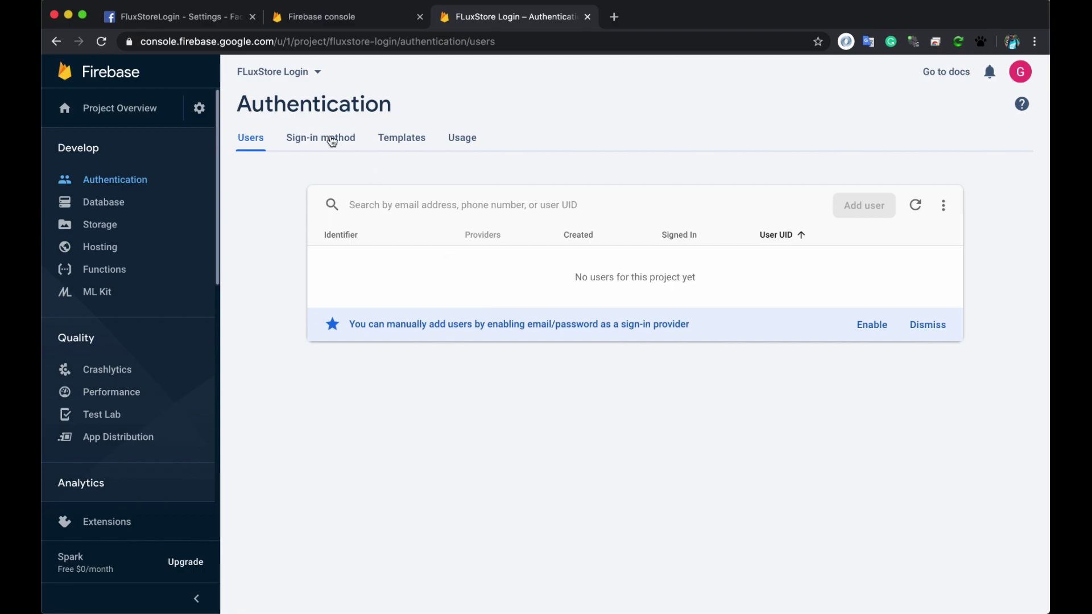
click(332, 140)
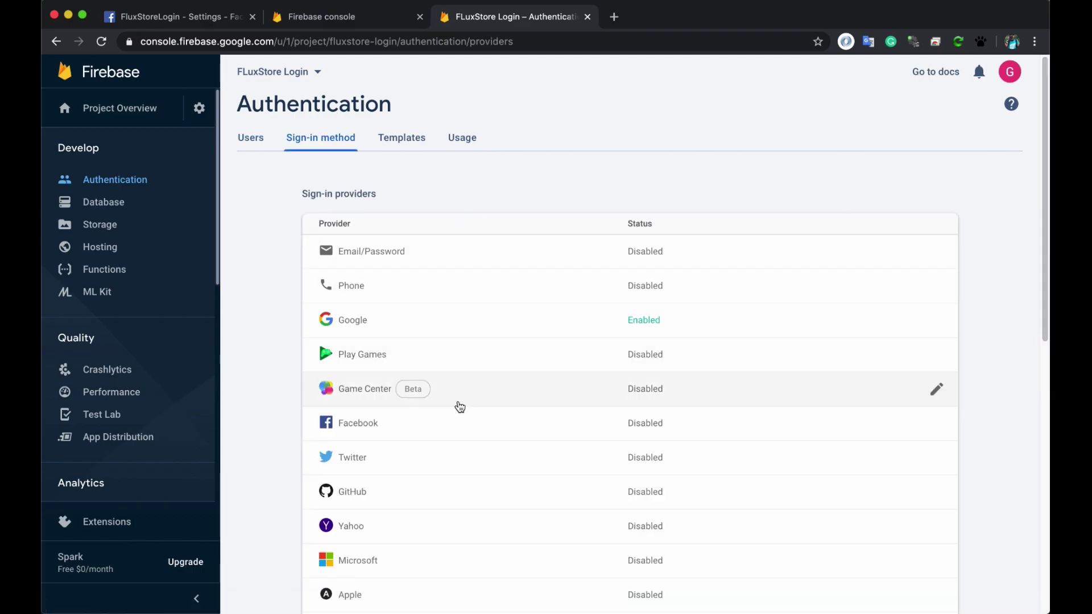
click(437, 422)
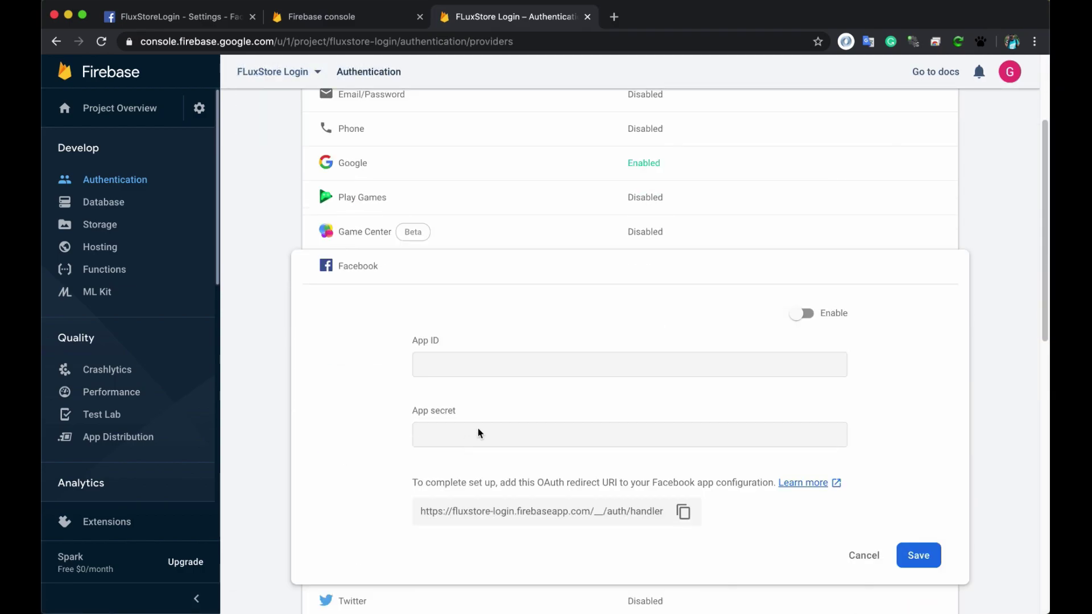
Enable the Facebook sign-in provider and fill in its App ID, copied from the Facebook app's basic settings
click(200, 16)
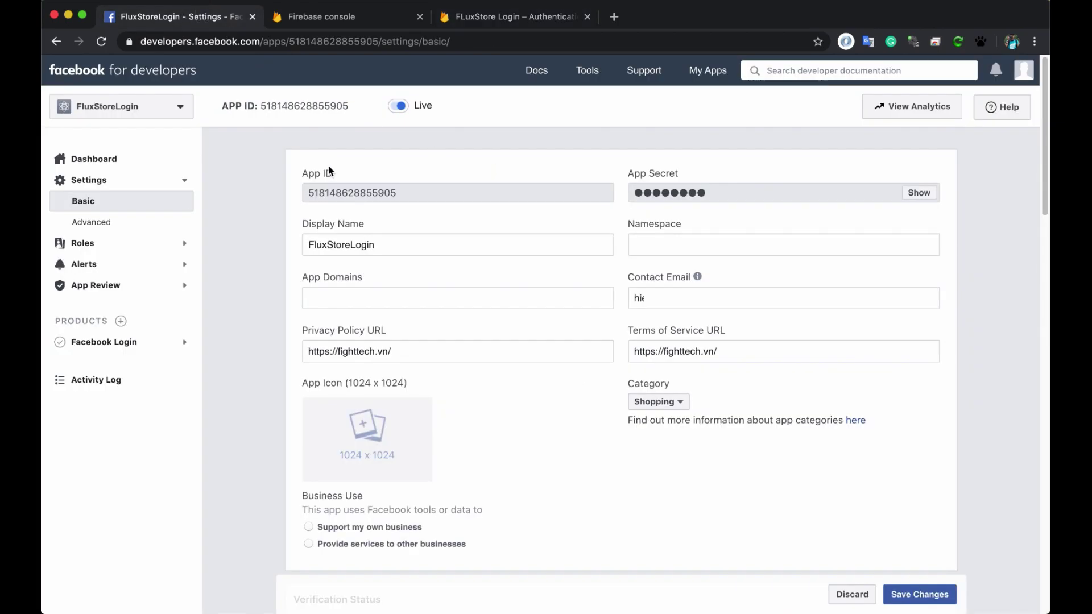
double_click(340, 188)
key(super+c)
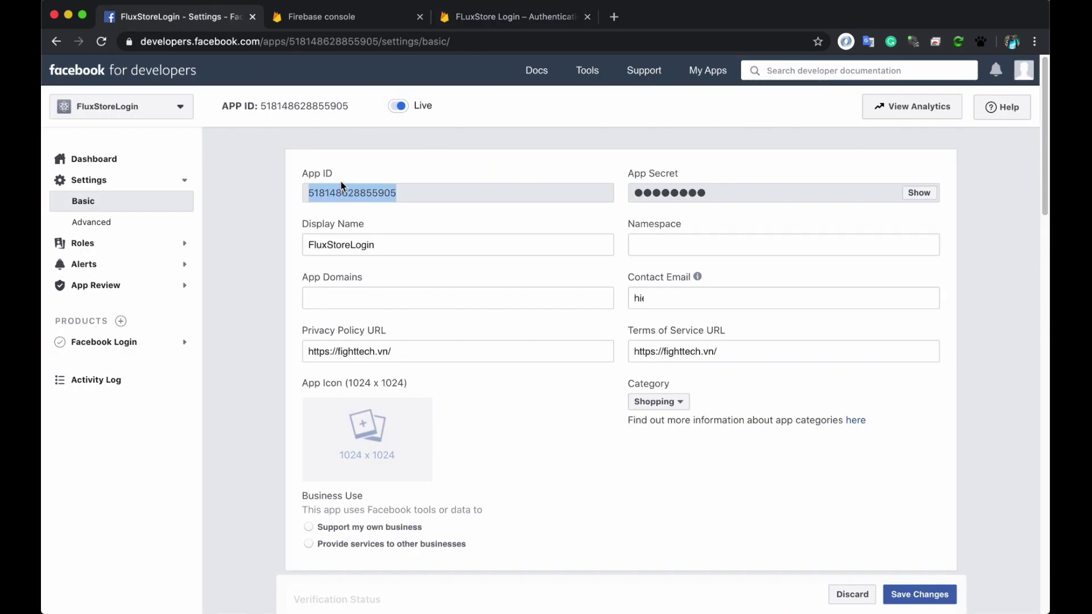
click(469, 17)
click(802, 313)
click(653, 370)
key(super+v)
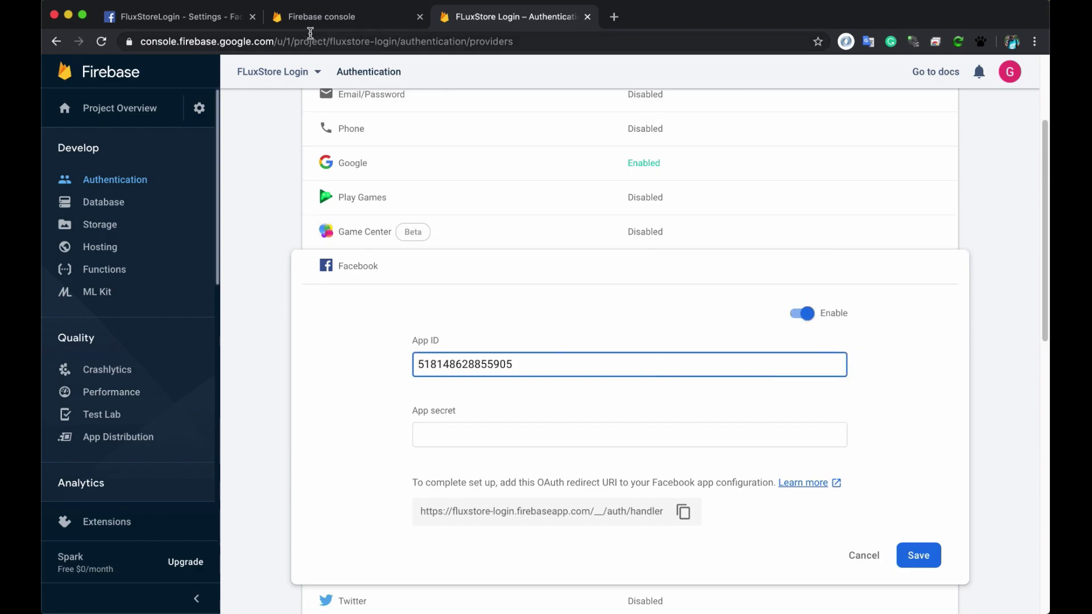
Reveal and copy the Facebook app's App Secret, paste it into the Firebase provider's App secret field, and save the provider
click(191, 17)
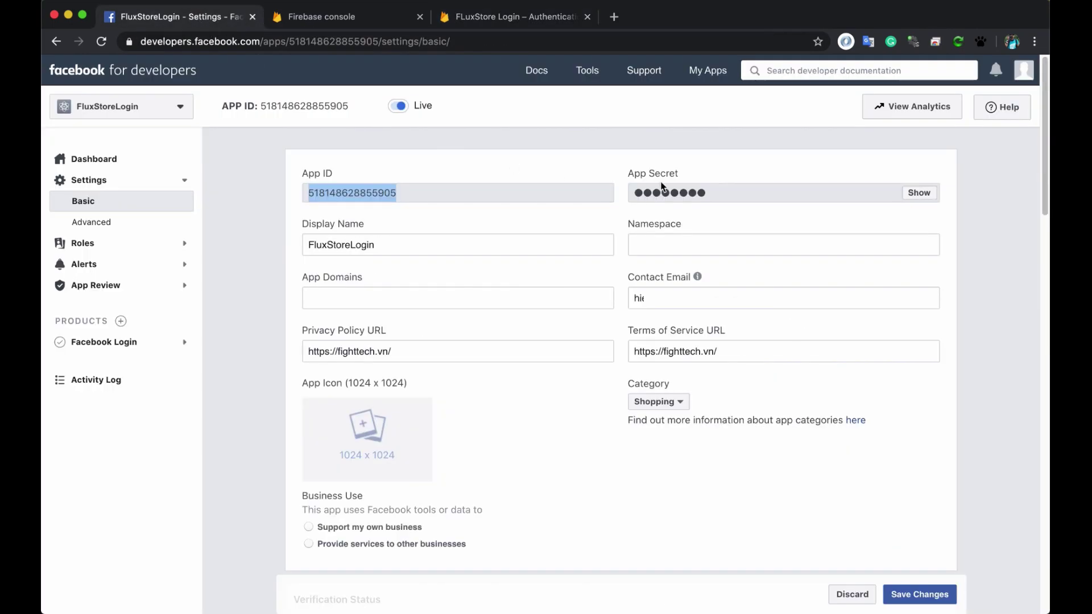
click(919, 193)
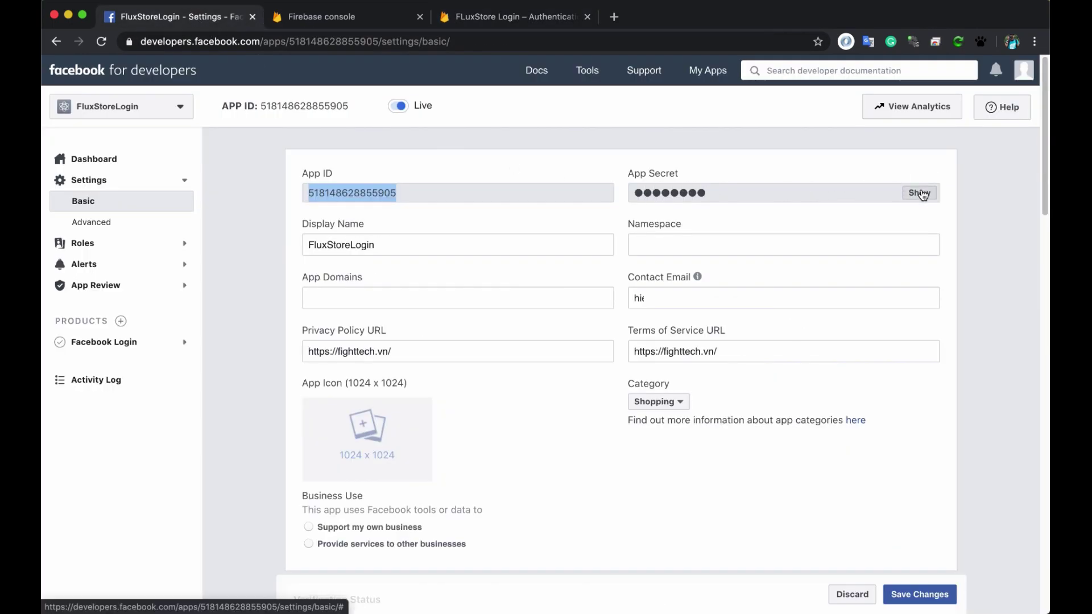
double_click(790, 192)
key(super+c)
click(481, 18)
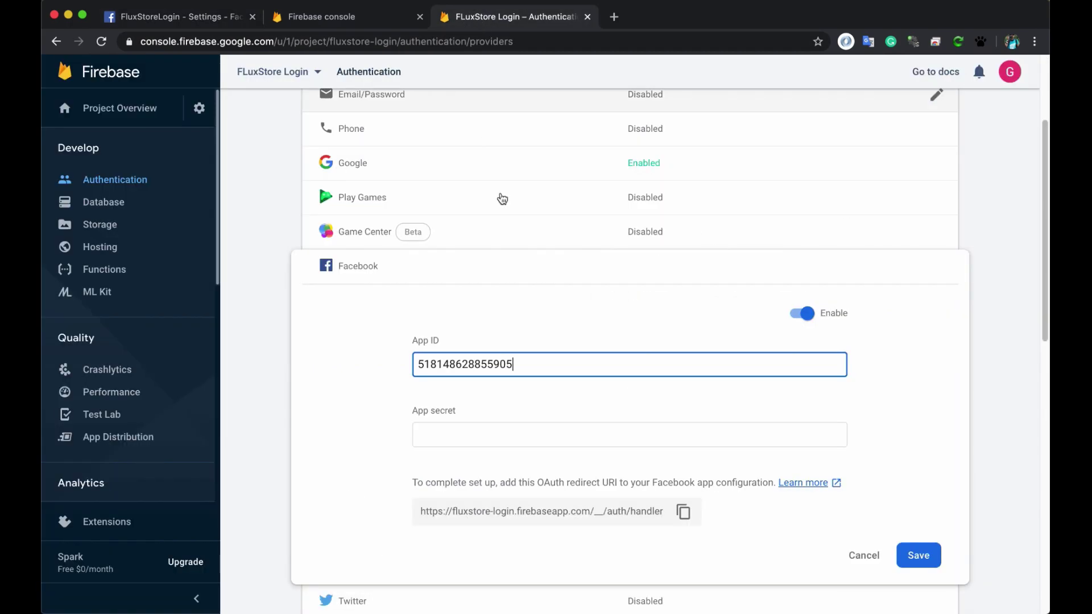
click(574, 440)
key(super+v)
click(912, 559)
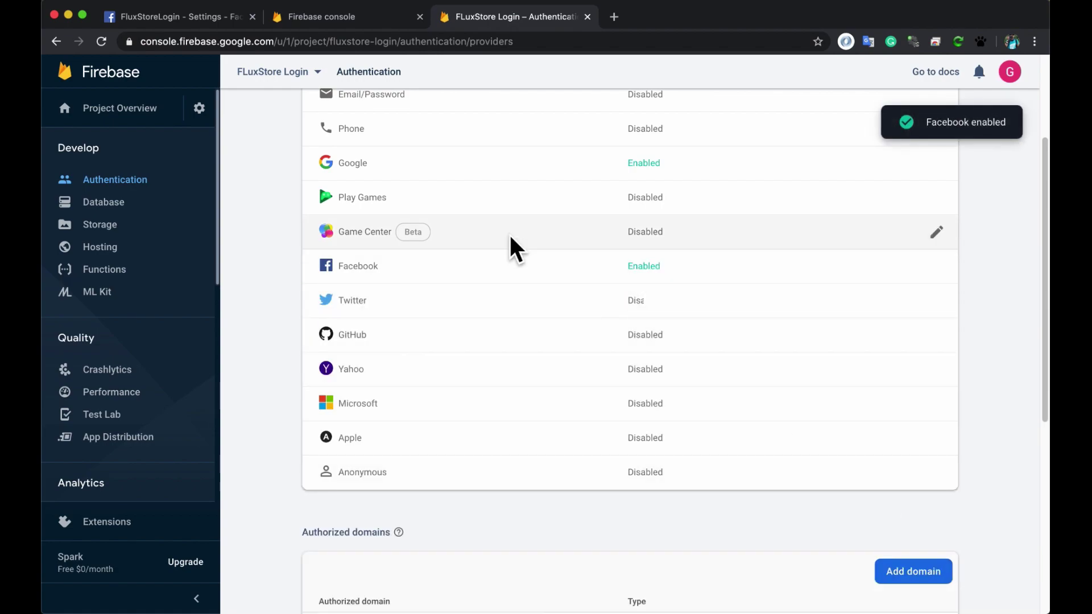
click(187, 17)
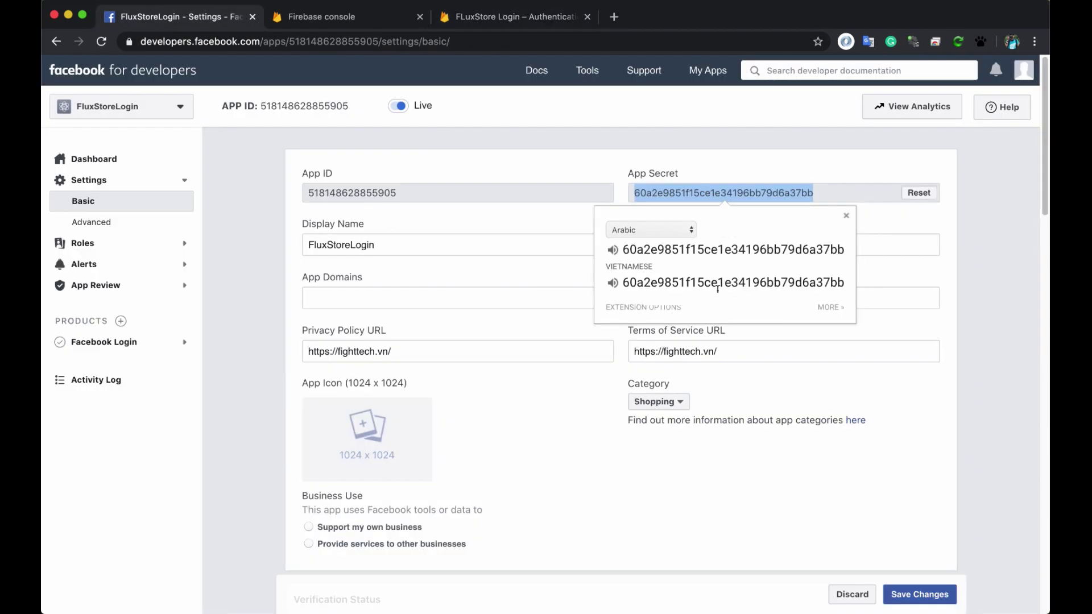
click(986, 463)
scroll(758, 439, down, 1)
scroll(758, 438, up, 1)
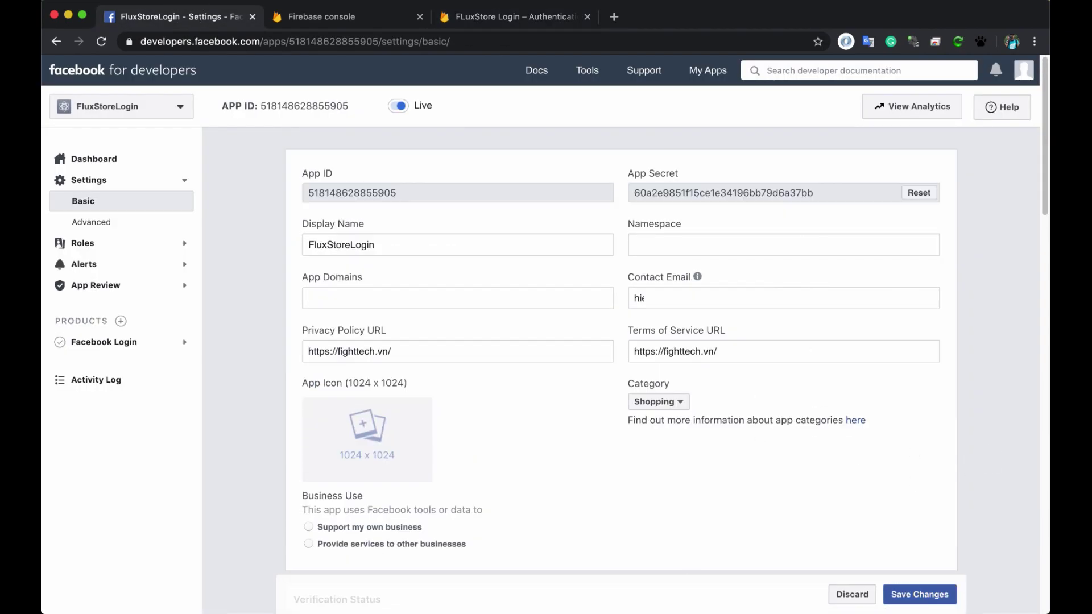
Switch to Visual Studio Code and save the edited Info.plist of the iOS Runner
click(512, 588)
click(639, 600)
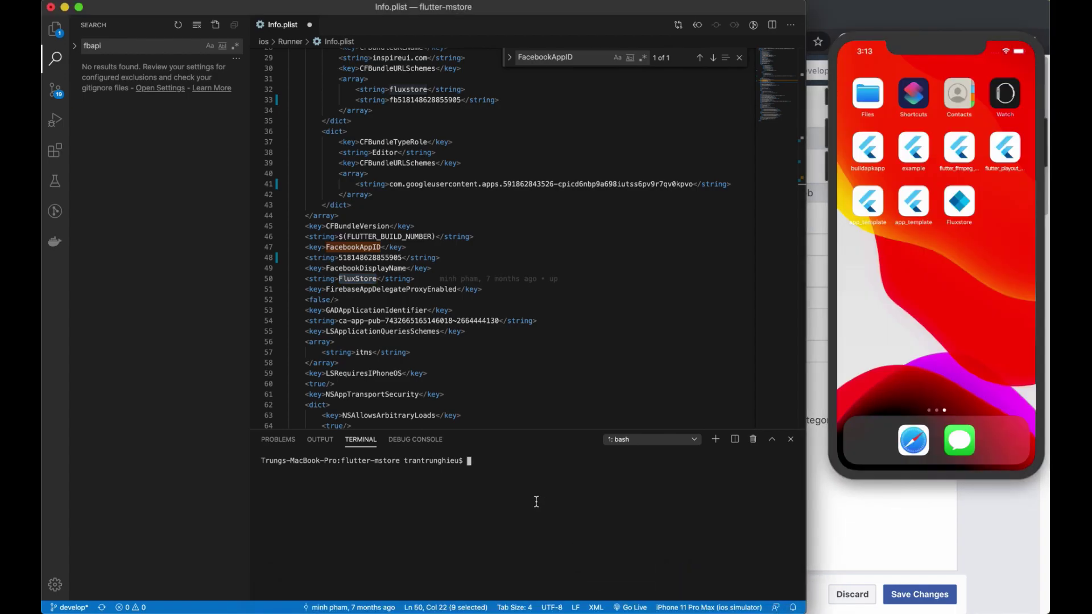
click(471, 289)
key(super+s)
Clean the Flutter project with flutter clean and launch the app on the iPhone simulator with flutter run
text(flutter clean)
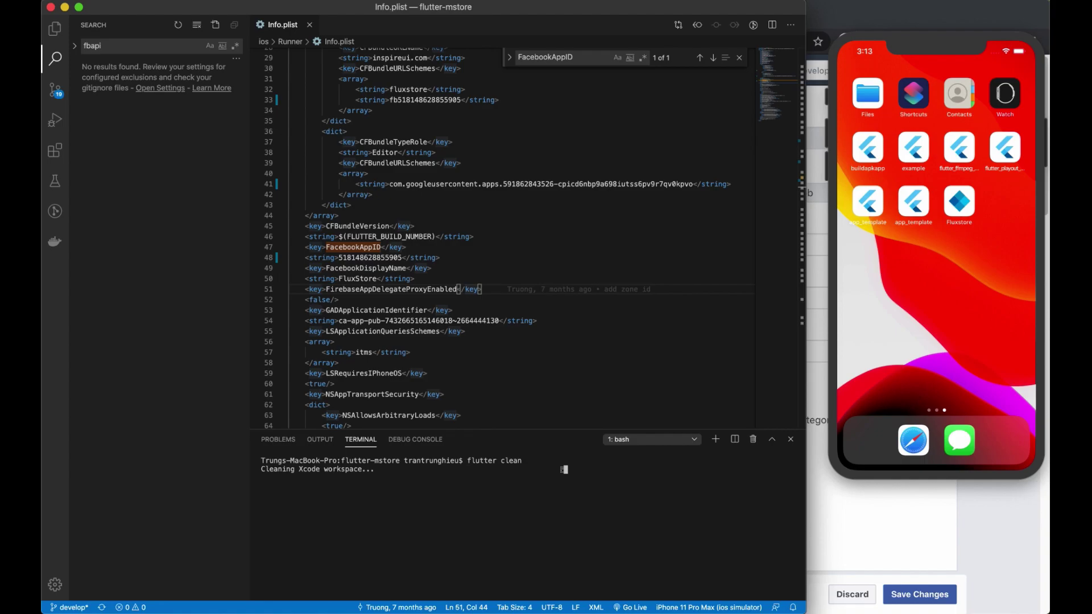
text(flutter-mstore trantrunghieu$ flutter run)
key(Return)
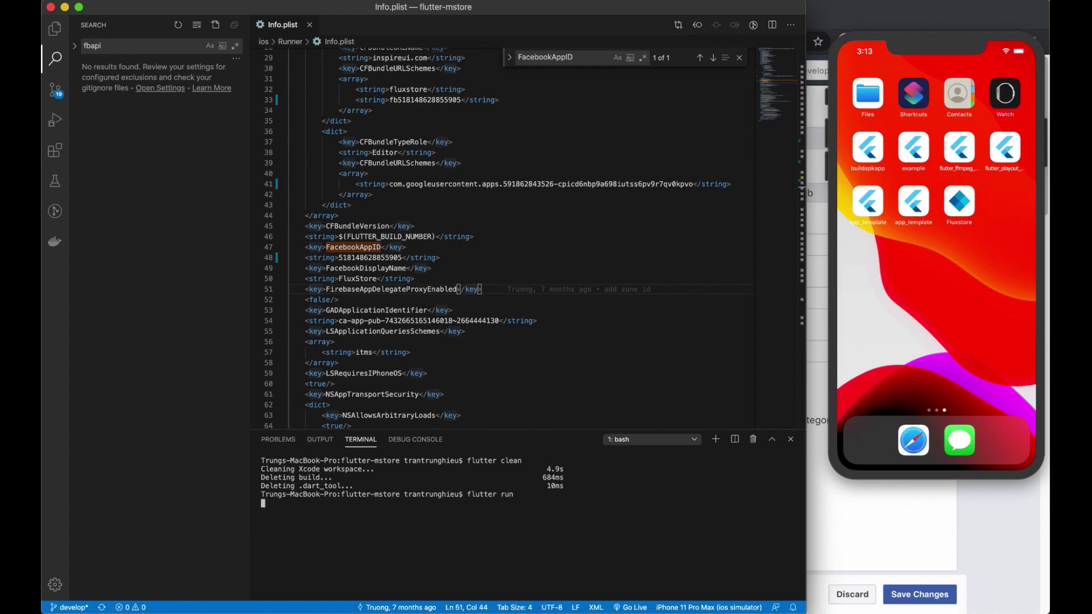
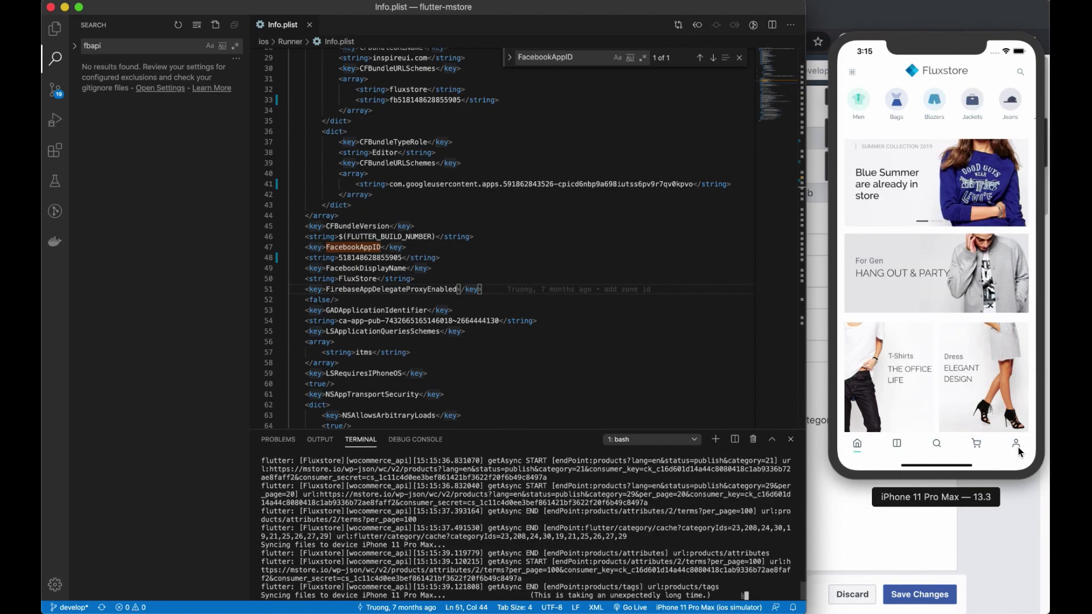
Test Facebook login from the Fluxstore sign-in screen in the simulator, continuing with the existing Facebook account, and log out again
click(1015, 444)
click(883, 169)
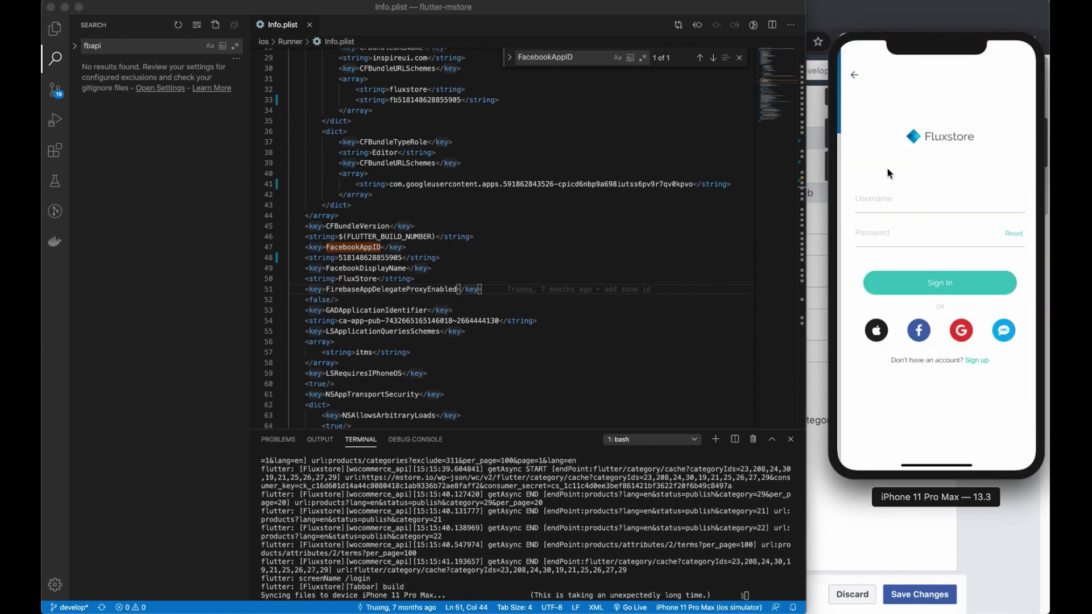
click(917, 336)
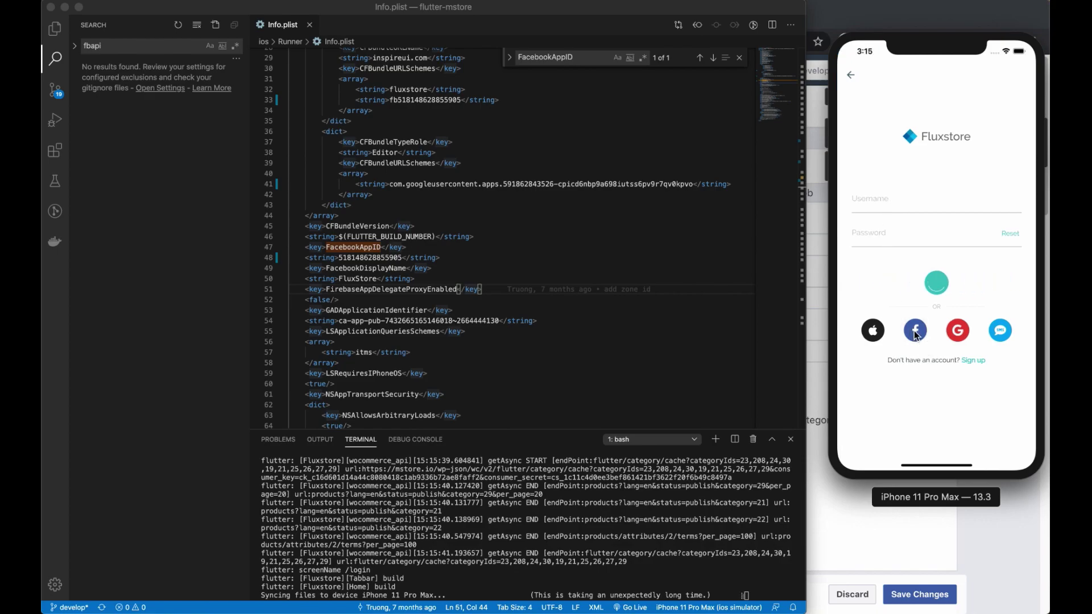
click(965, 289)
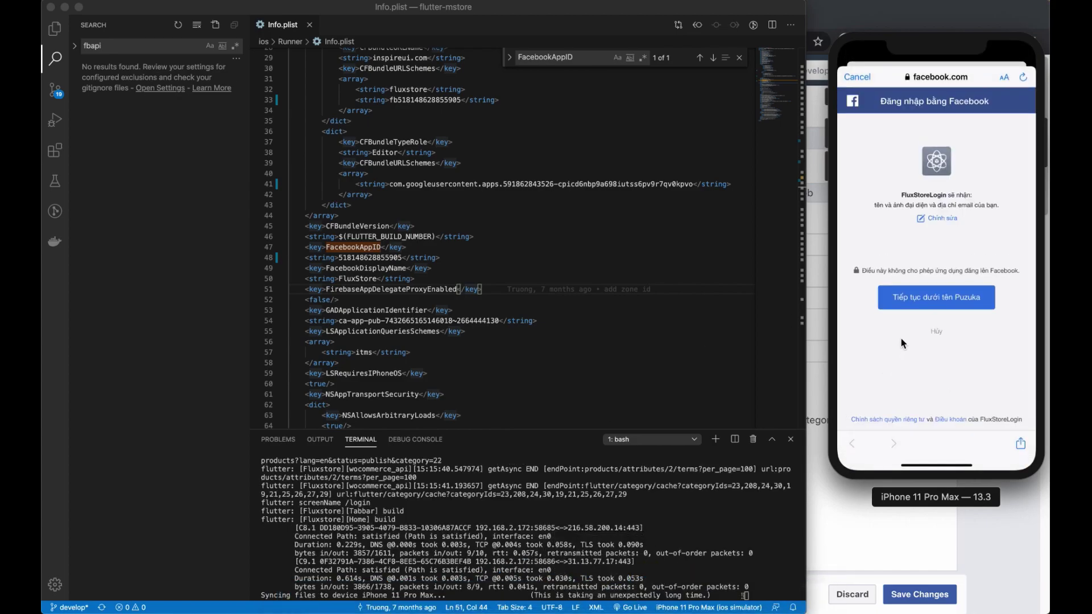
click(930, 299)
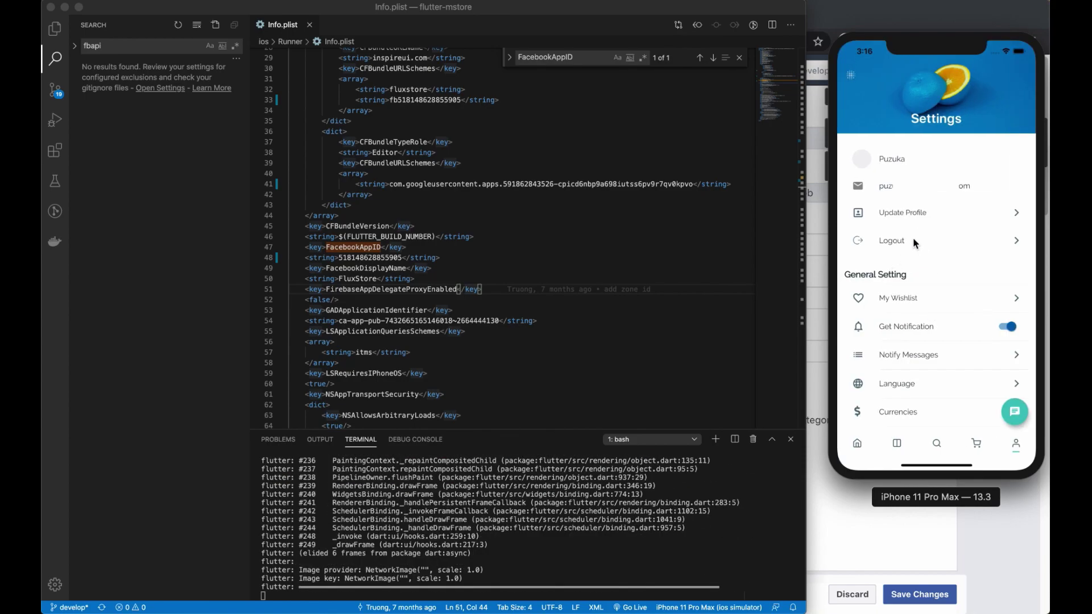
click(912, 239)
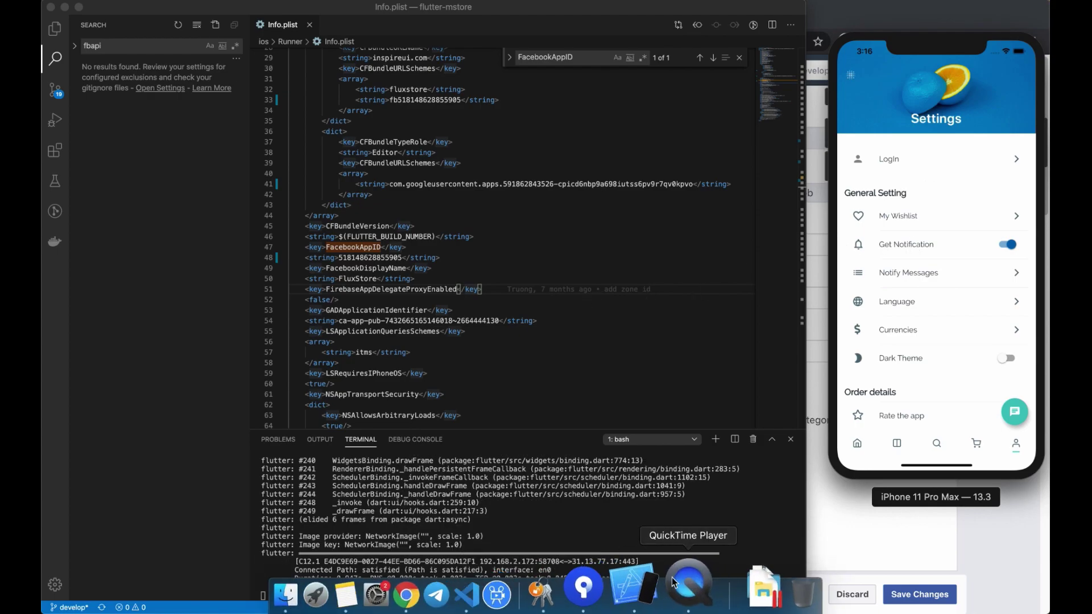